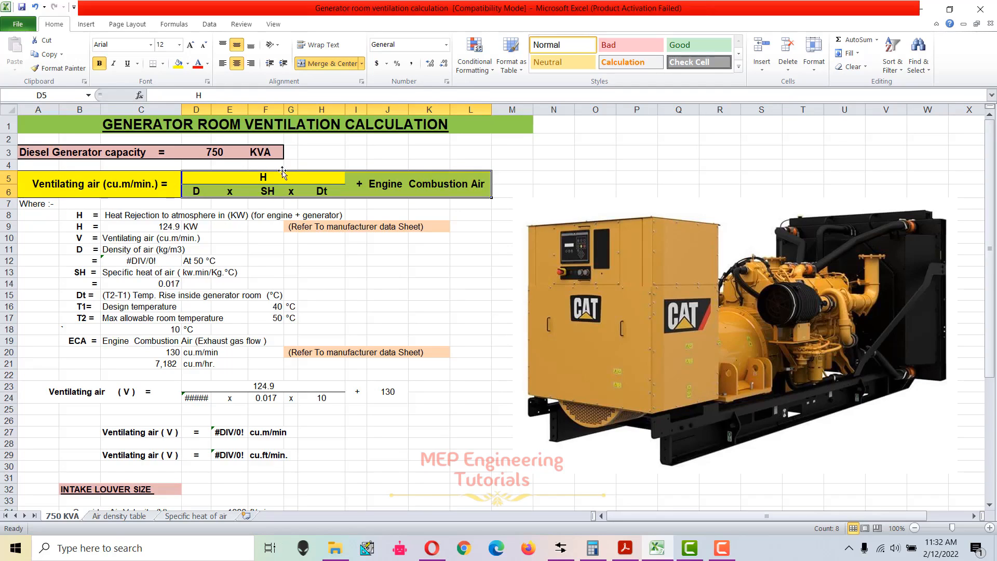
- Look through the 750 KVA calculation sheet, the Air density table and the Specific heat of air sheet, ending back on 750 KVA
click(242, 223)
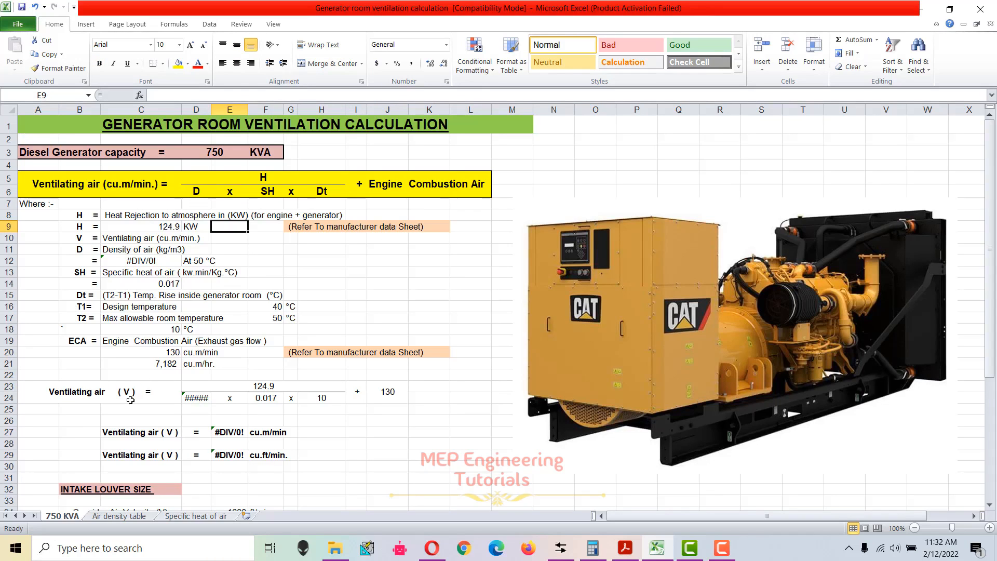
scroll(303, 460, down, 2)
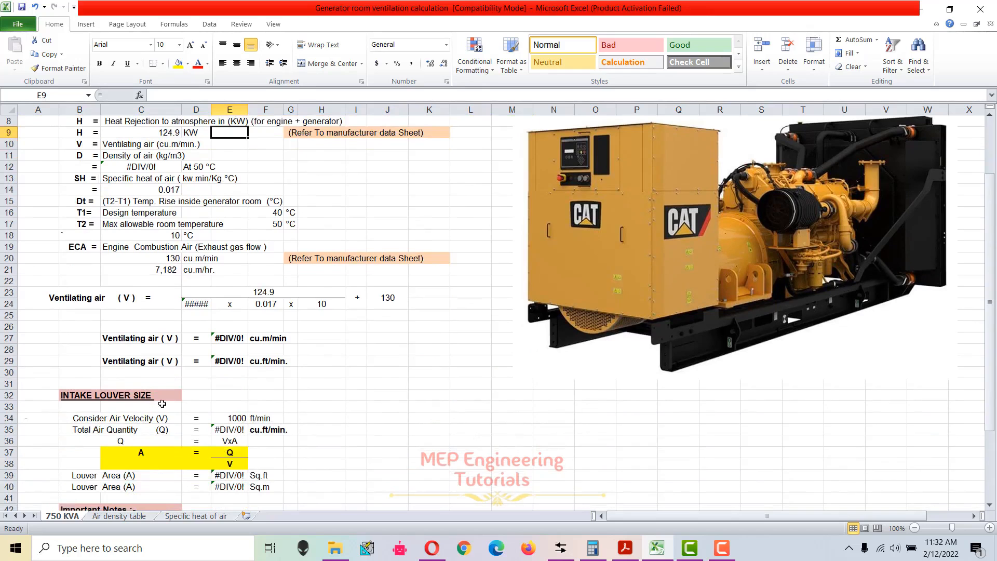
scroll(168, 463, down, 2)
scroll(168, 463, up, 4)
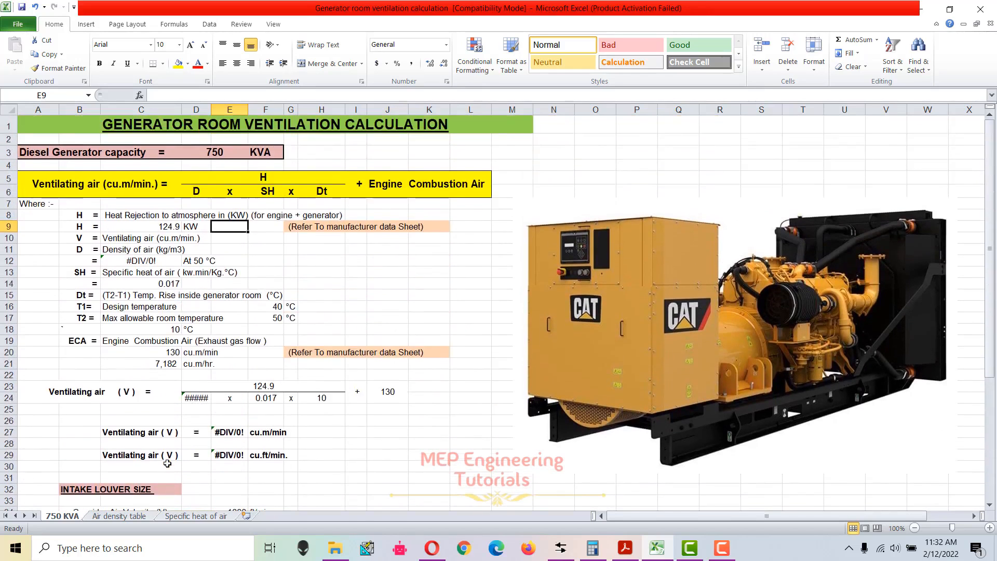
click(136, 516)
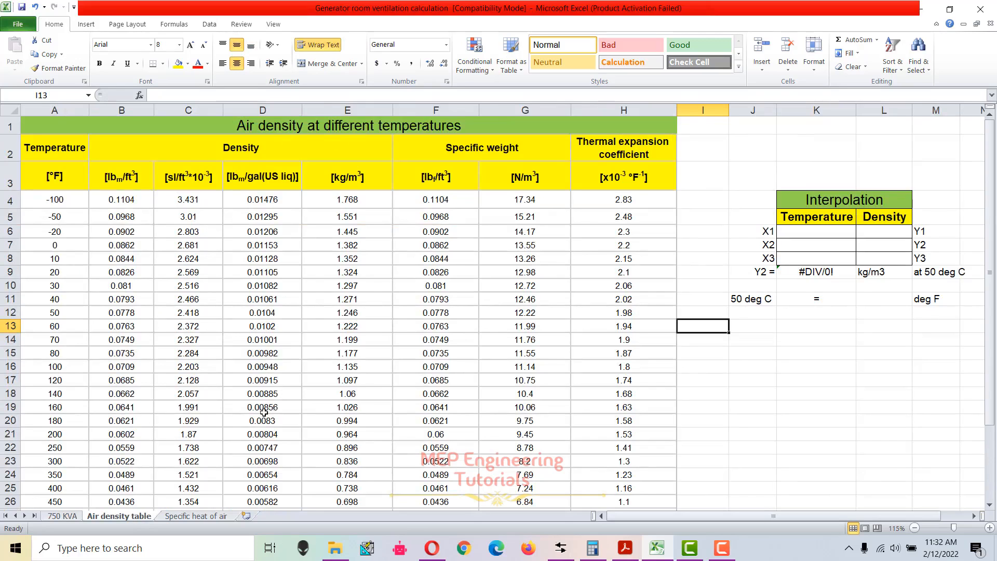
click(204, 516)
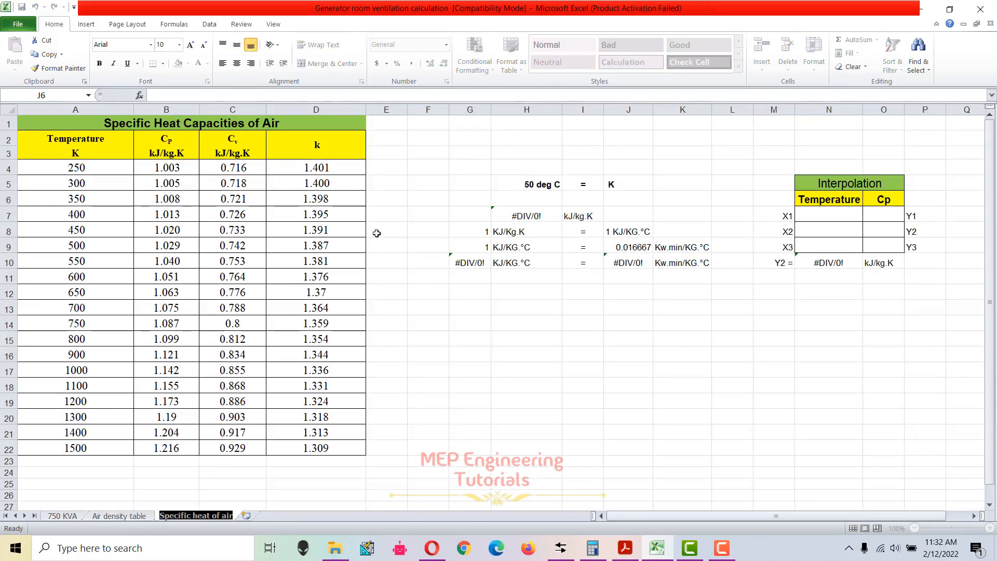
click(62, 516)
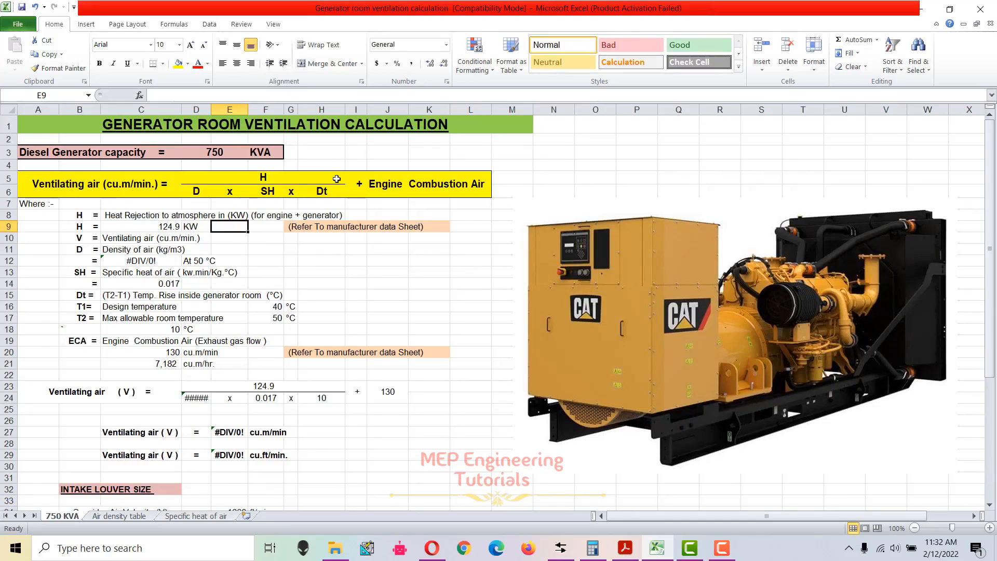
- Examine the H term in the ventilating air formula and its heat rejection definition in row 8
click(269, 183)
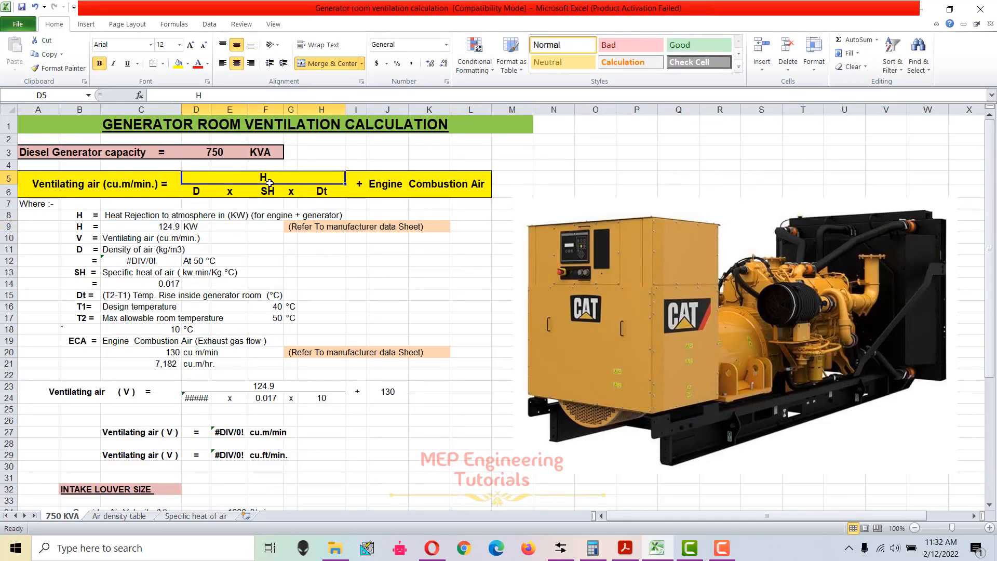
drag(79, 218, 321, 217)
click(311, 218)
click(290, 249)
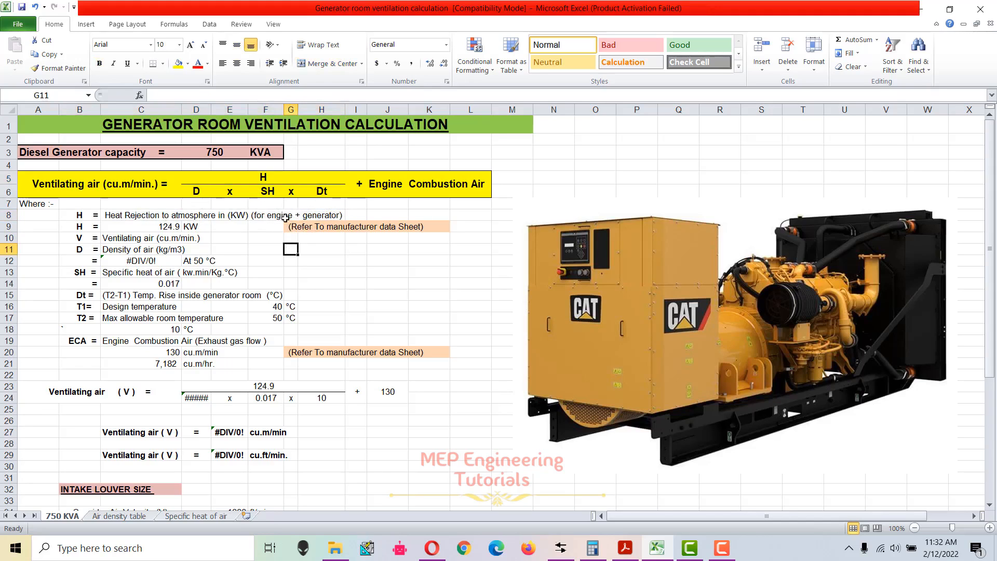
drag(79, 213, 323, 216)
double_click(323, 216)
key(Escape)
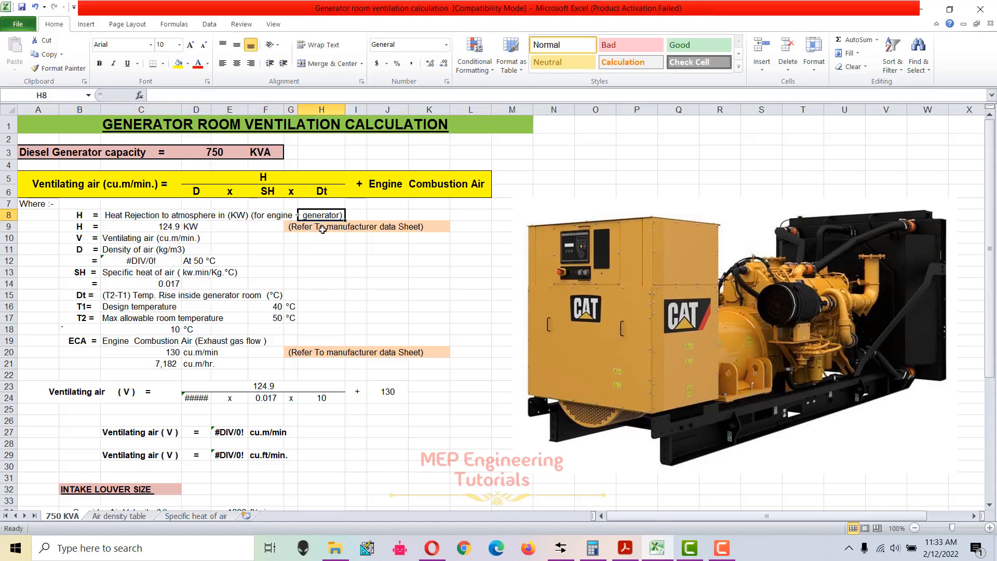
click(344, 235)
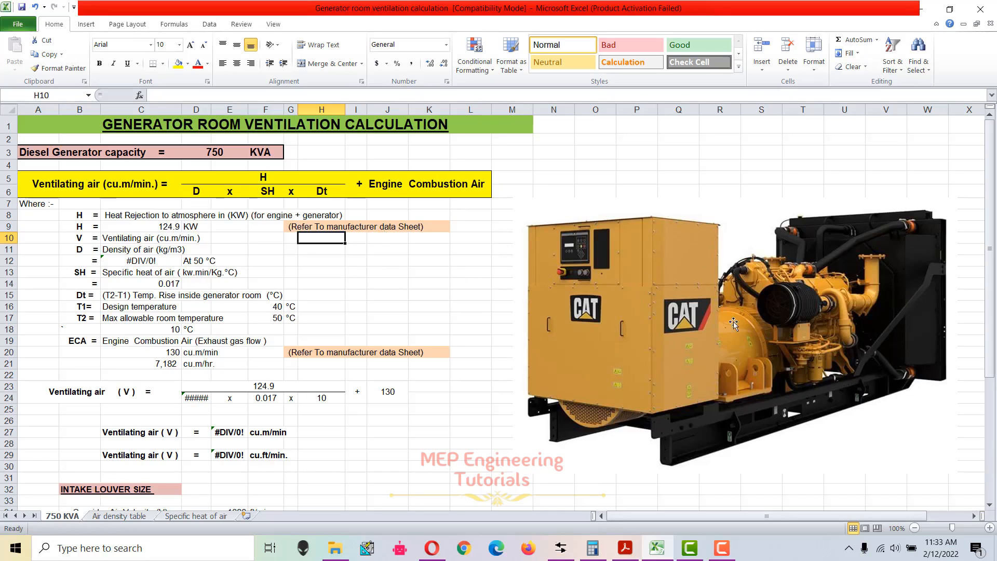
- Switch to the CAT 750KVA generator catalog in Acrobat Reader and find the heat rejection data on page 4
click(625, 548)
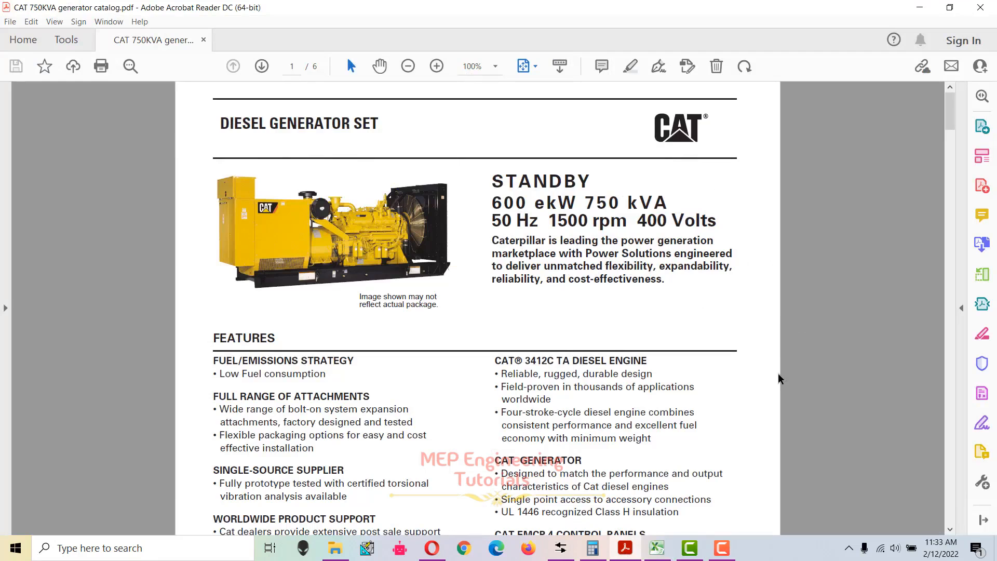
scroll(781, 379, down, 1)
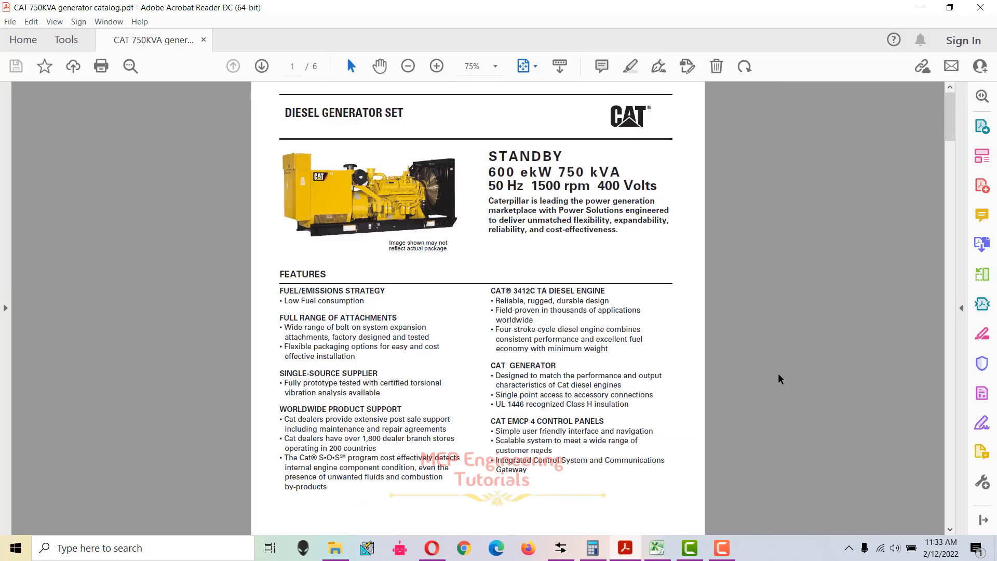
scroll(781, 380, down, 5)
scroll(780, 379, down, 3)
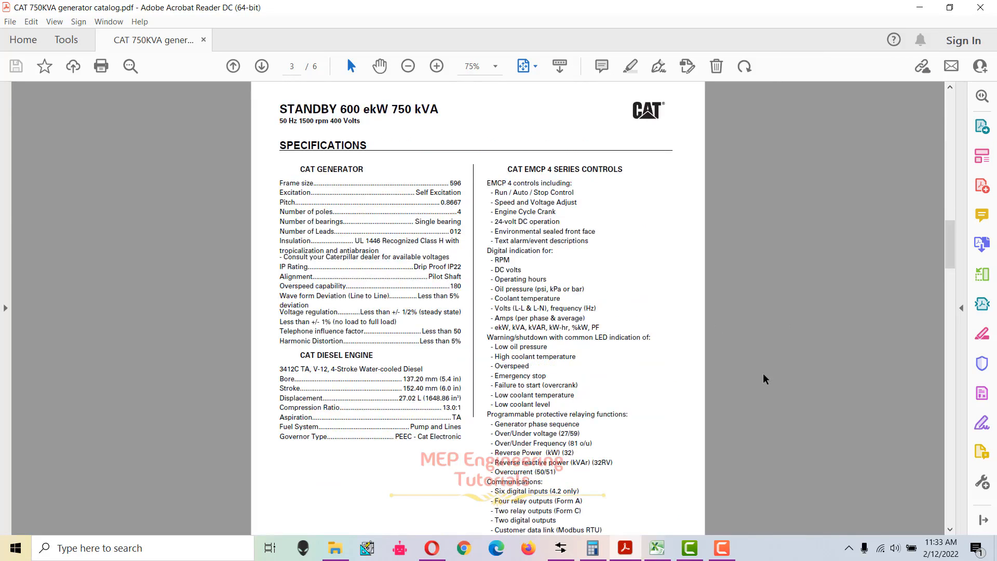
scroll(763, 378, down, 3)
scroll(390, 304, up, 1)
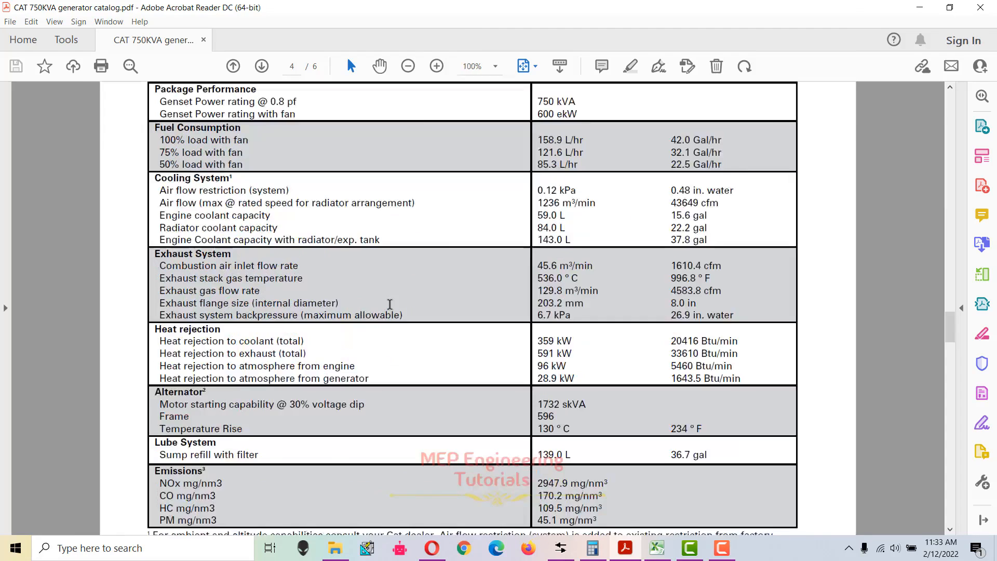
scroll(390, 303, up, 2)
scroll(313, 358, down, 2)
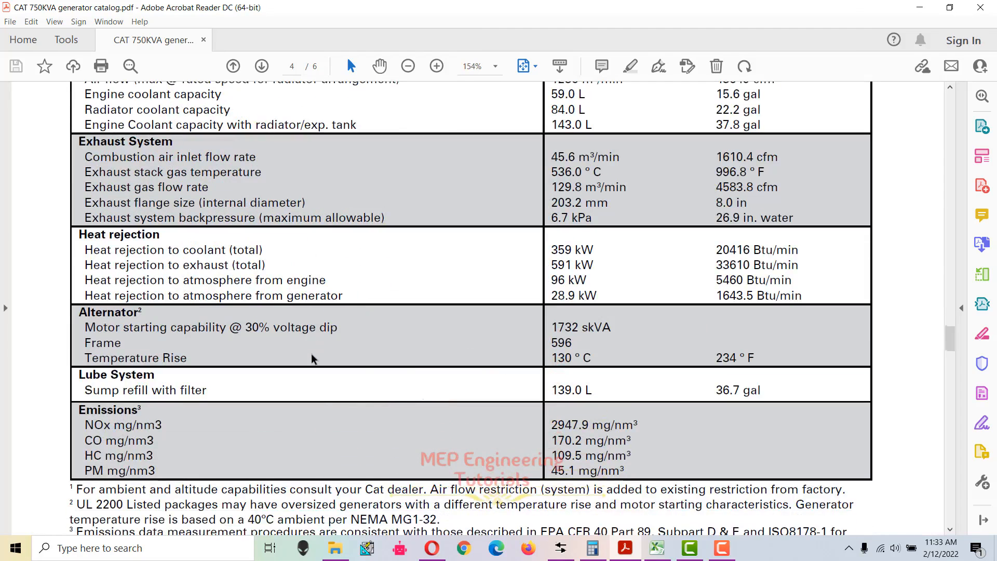
- Examine the catalog's values for heat rejection to atmosphere from the engine and from the generator
drag(85, 280, 334, 280)
click(341, 286)
drag(593, 265, 570, 279)
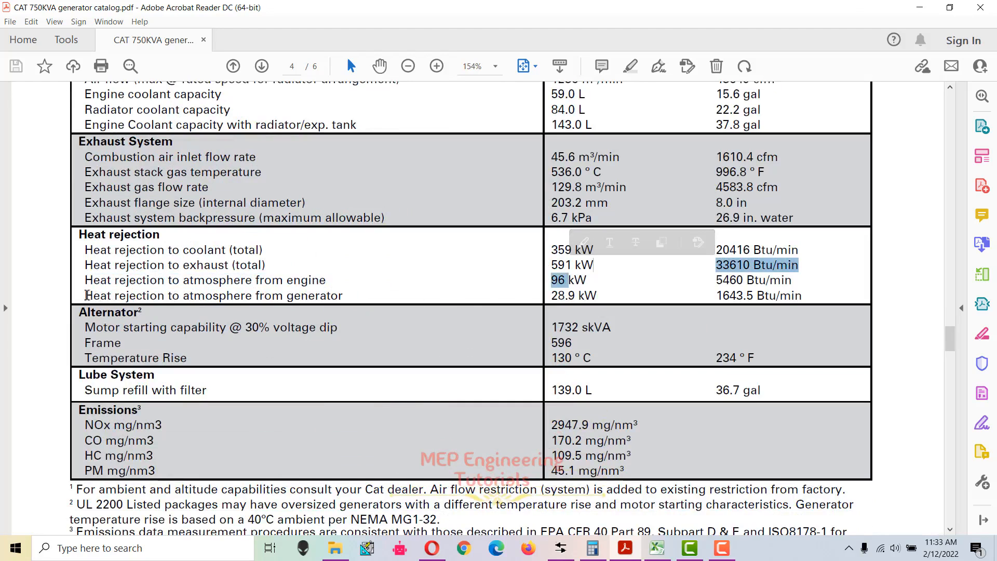
drag(85, 295, 335, 295)
click(413, 302)
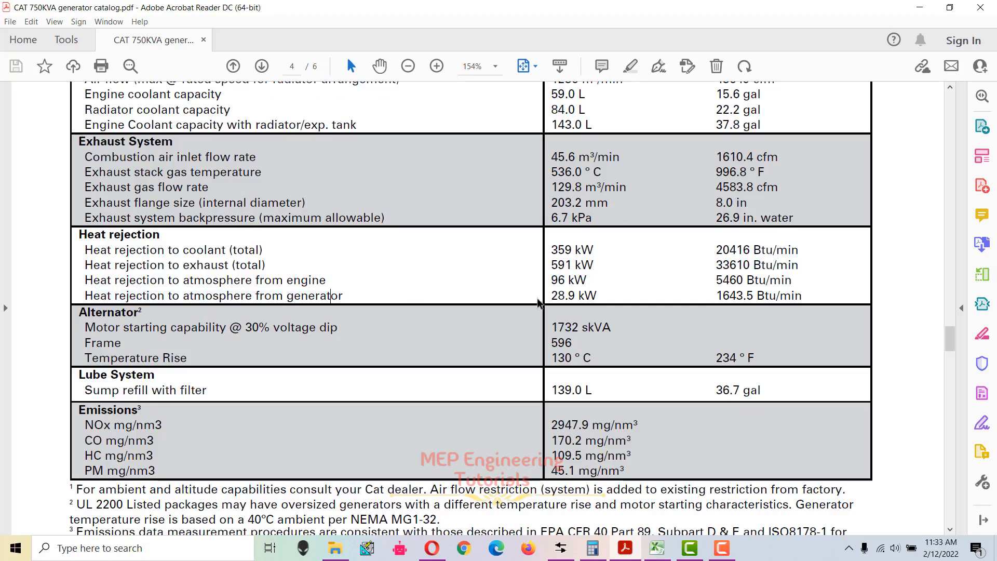
drag(552, 297, 593, 296)
click(592, 301)
- Switch back to the Excel workbook and inspect the heat rejection formula in cell C9
click(657, 548)
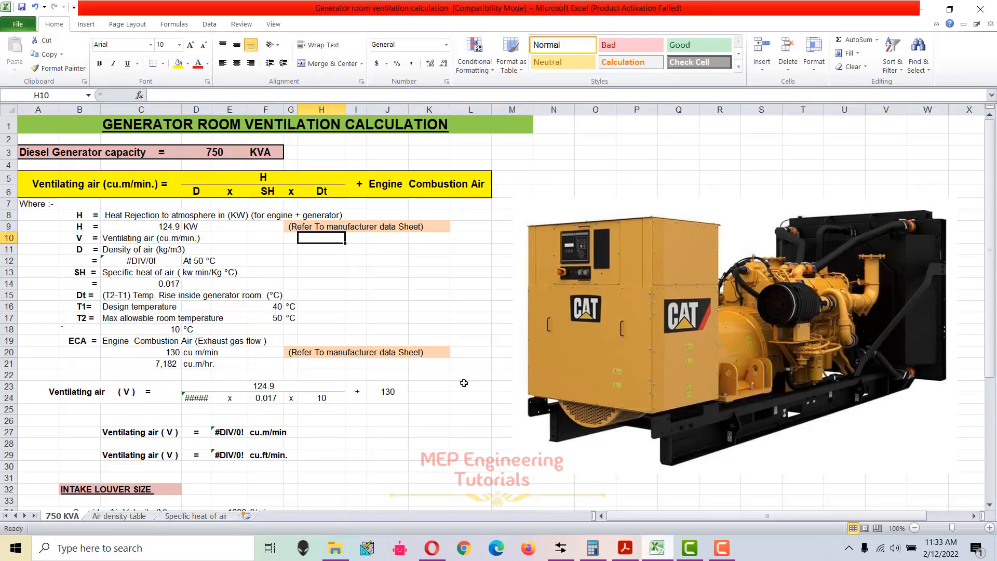
double_click(166, 228)
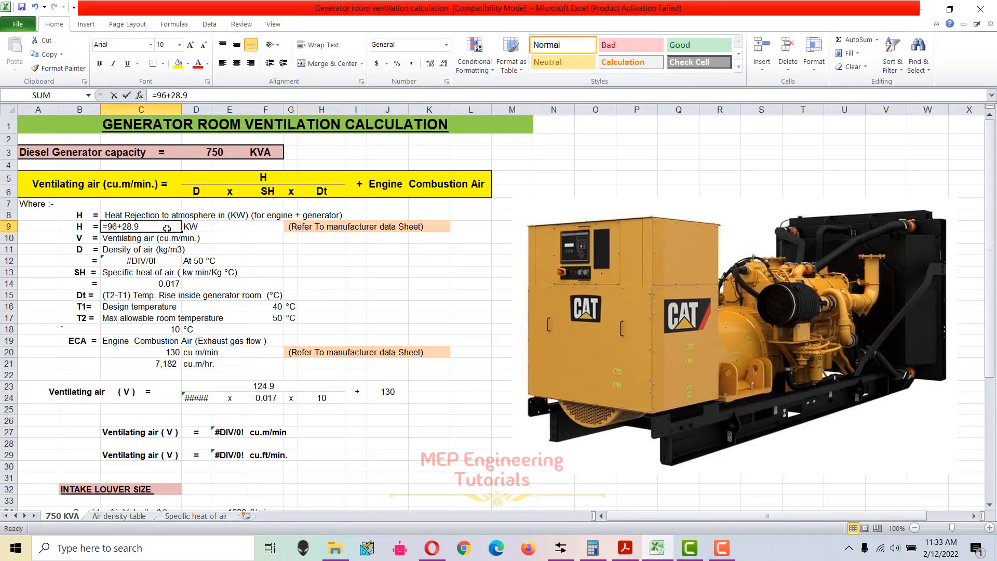
click(152, 238)
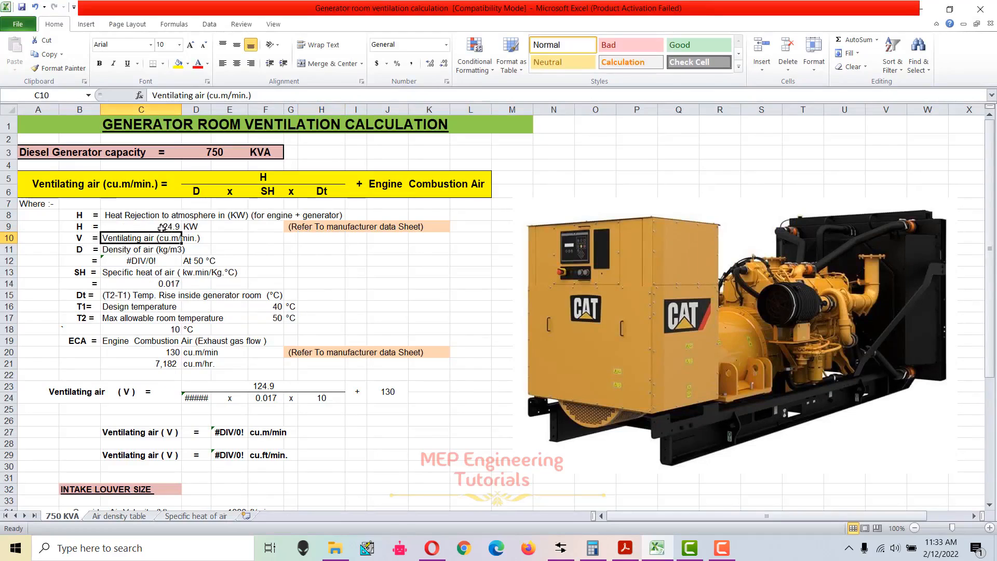
drag(76, 226, 139, 225)
click(139, 225)
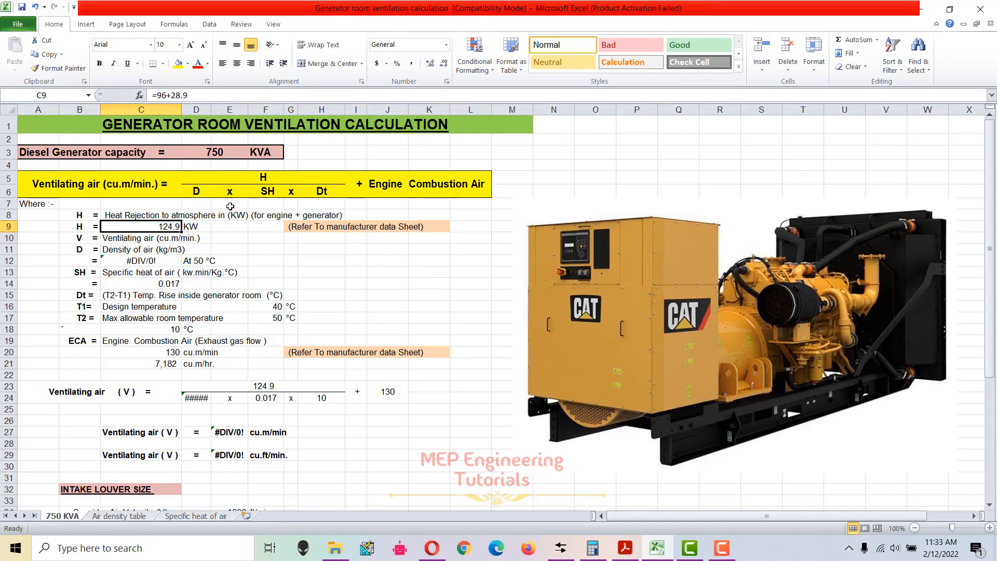
- Review the D and SH terms of the ventilating air formula against the air density and specific heat rows 11 to 14
click(74, 191)
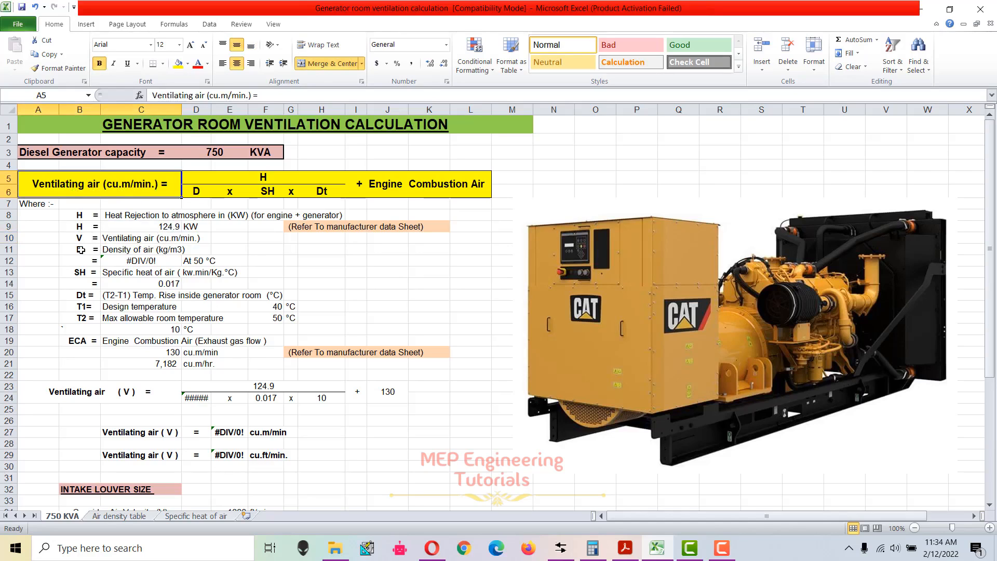
click(199, 193)
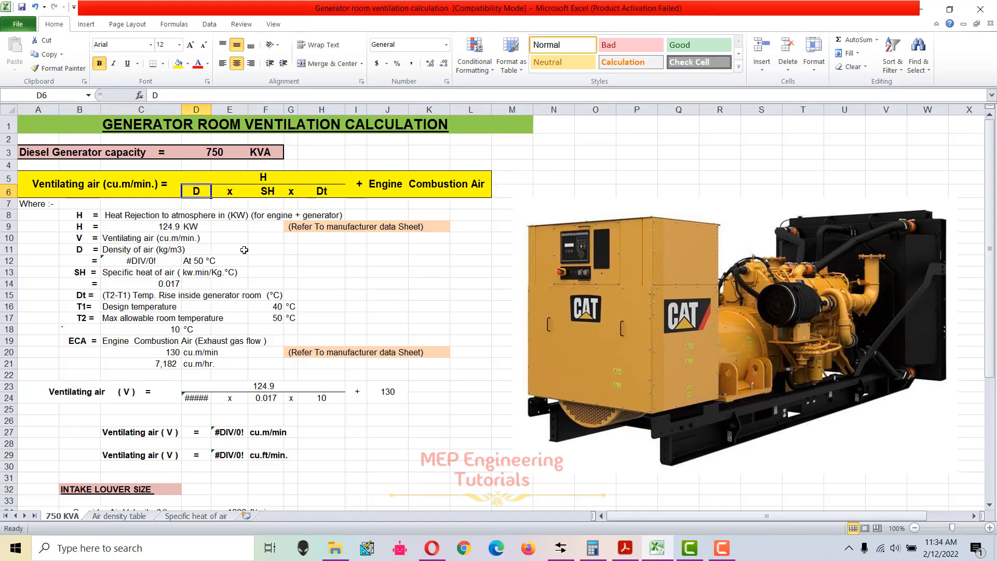
drag(82, 254, 210, 265)
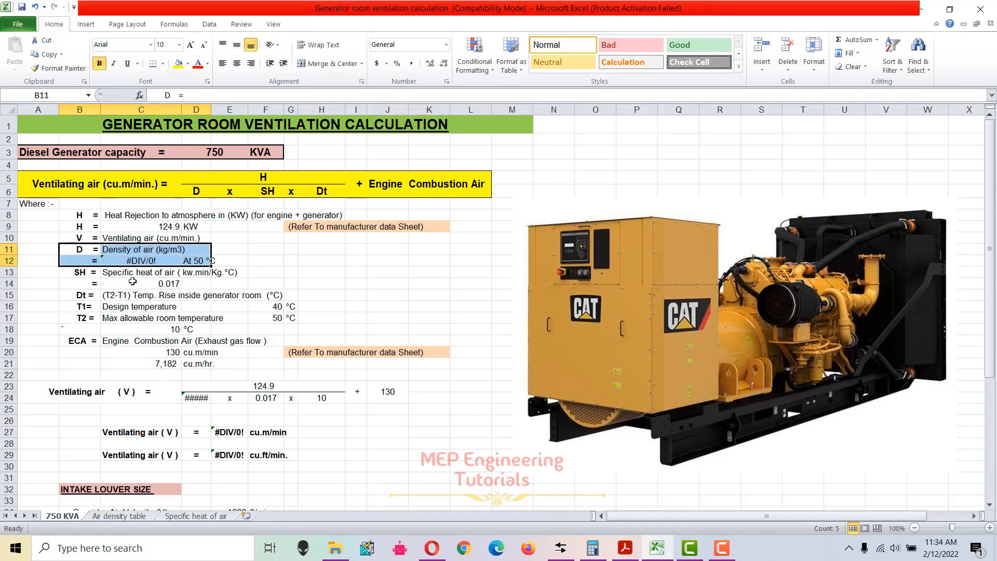
drag(83, 274, 229, 286)
click(226, 285)
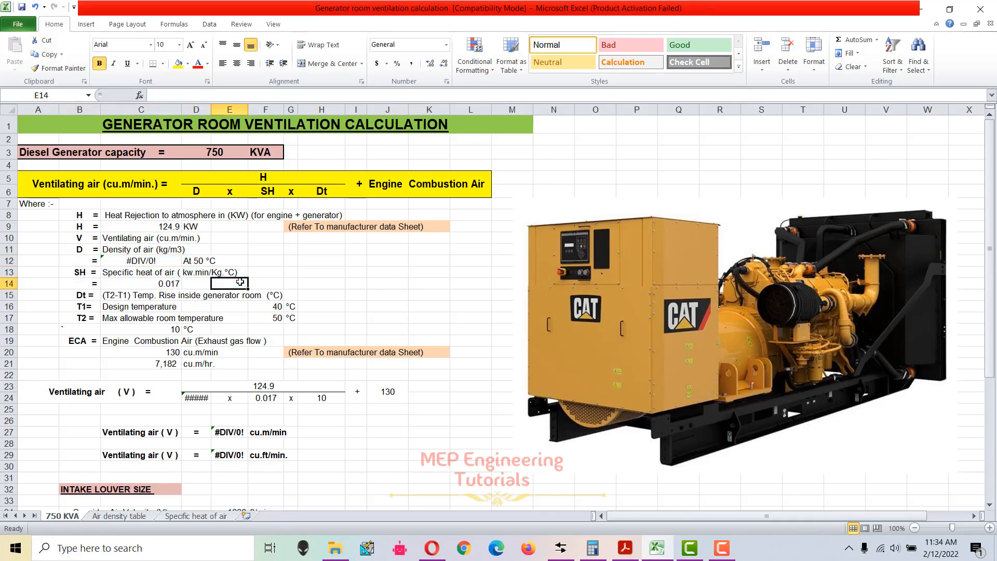
click(187, 278)
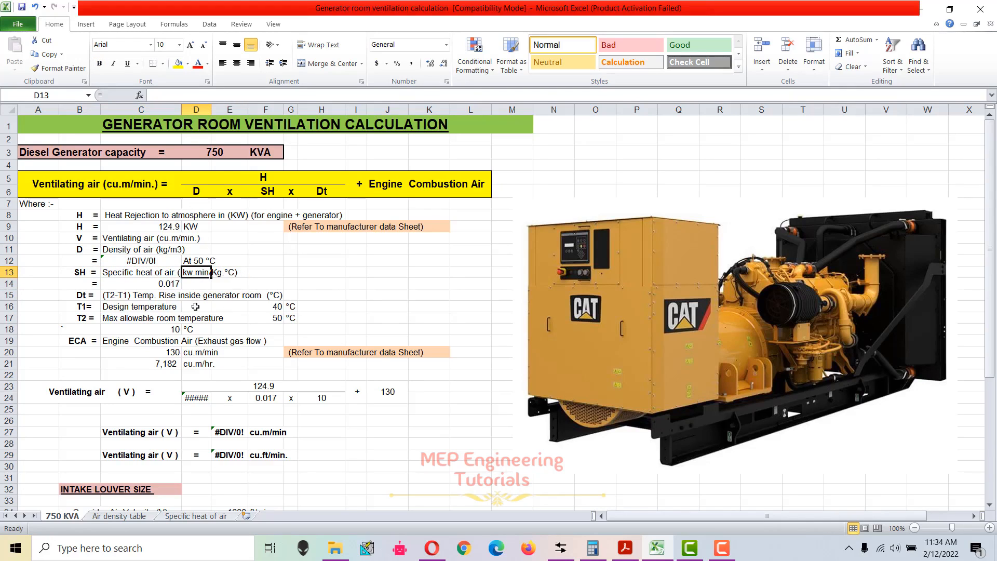
click(159, 308)
drag(79, 274, 229, 285)
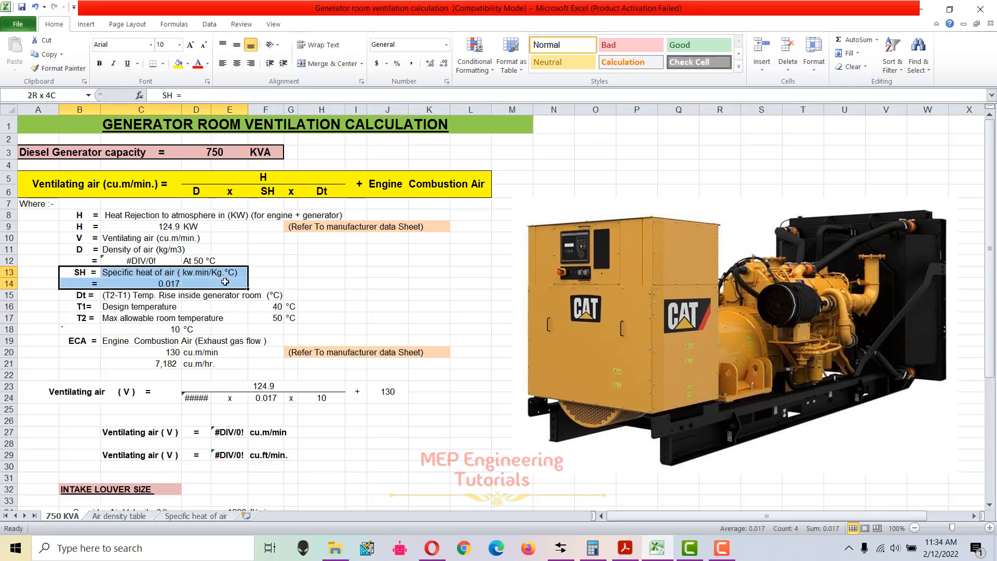
click(226, 285)
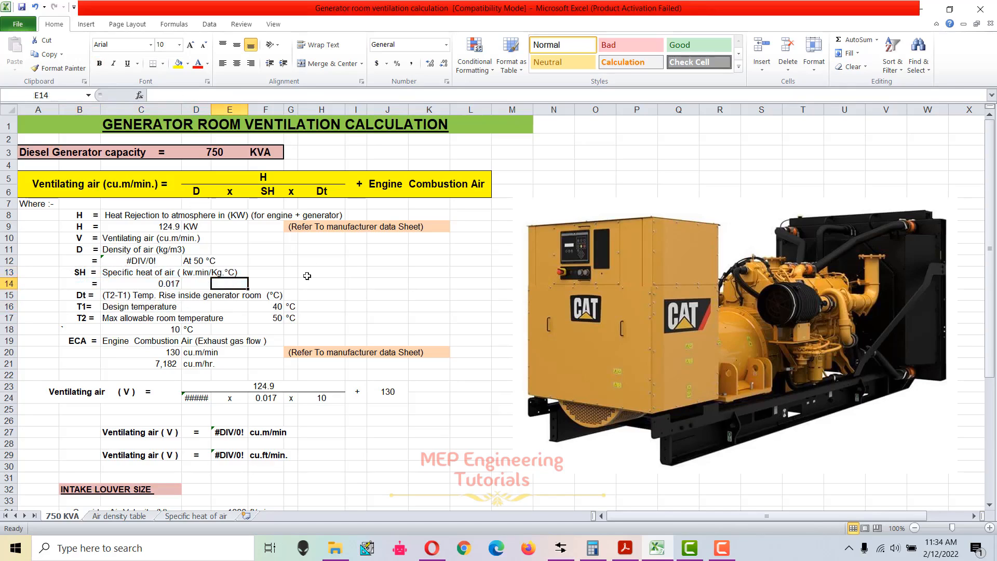
- Review the Dt temperature rise definition with the design and maximum allowable room temperatures in rows 15 to 17
drag(85, 295, 289, 317)
click(289, 316)
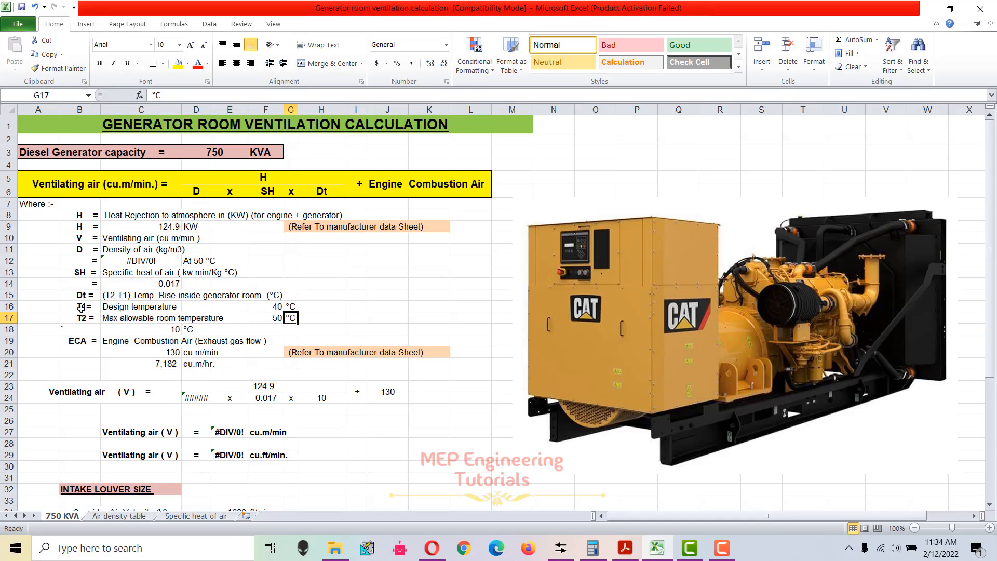
drag(80, 307, 276, 318)
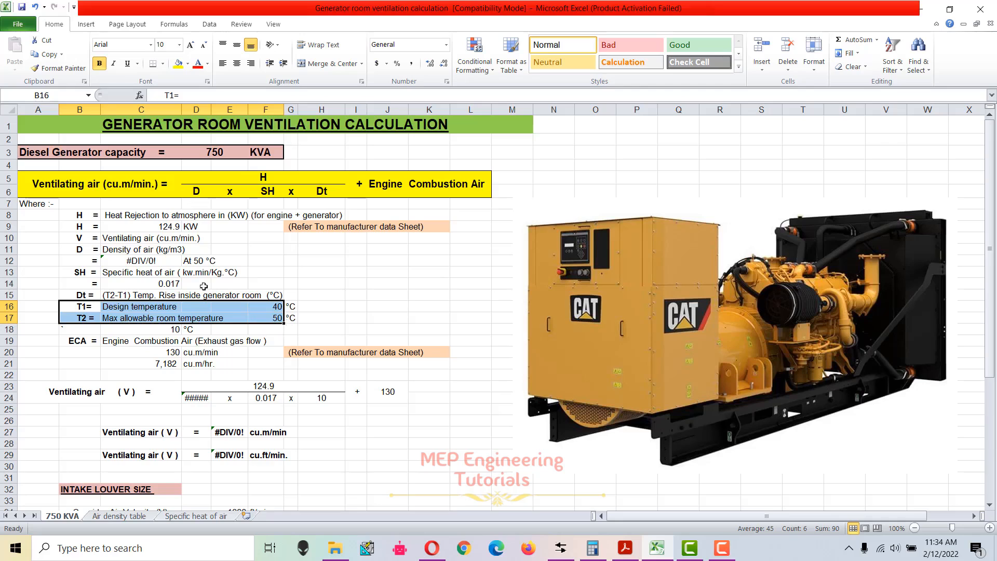
- Recheck the density of air row and the specific heat of air rows in the variable list
drag(86, 250, 171, 250)
drag(182, 254, 281, 257)
key(ctrl+z)
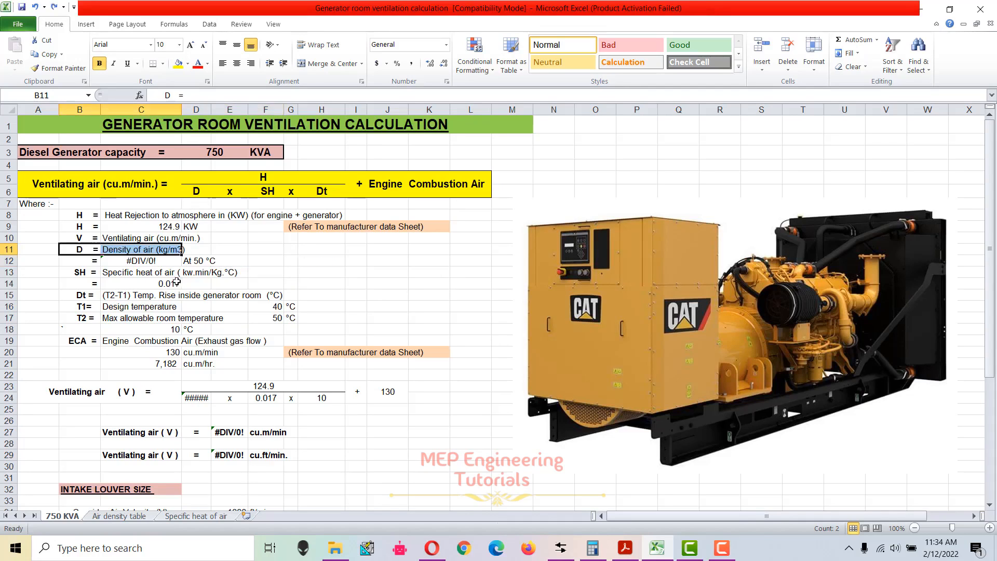
drag(80, 273, 232, 283)
click(232, 283)
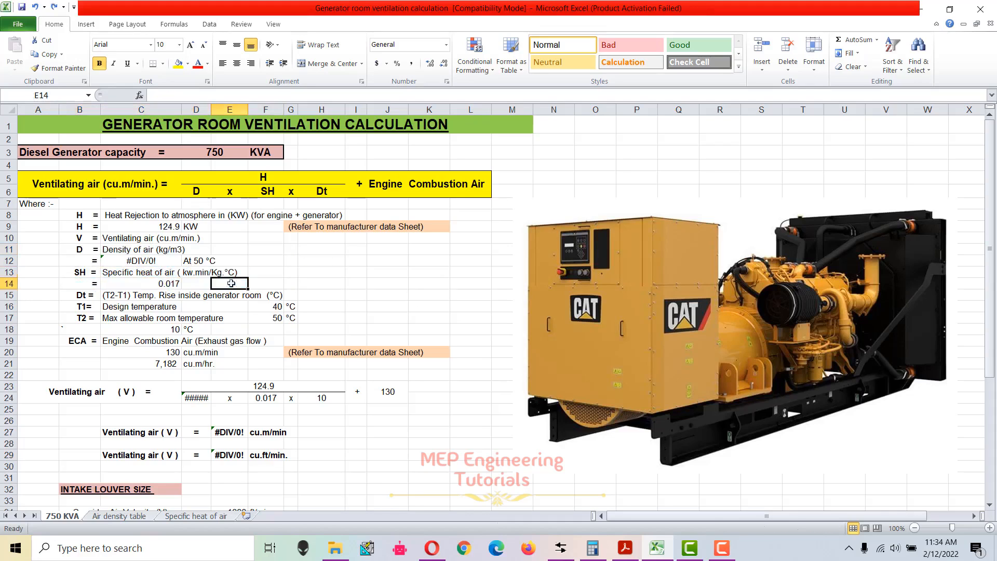
- Check the maximum allowable room temperature row and inspect the temperature rise formula in cell C18
drag(314, 322, 85, 322)
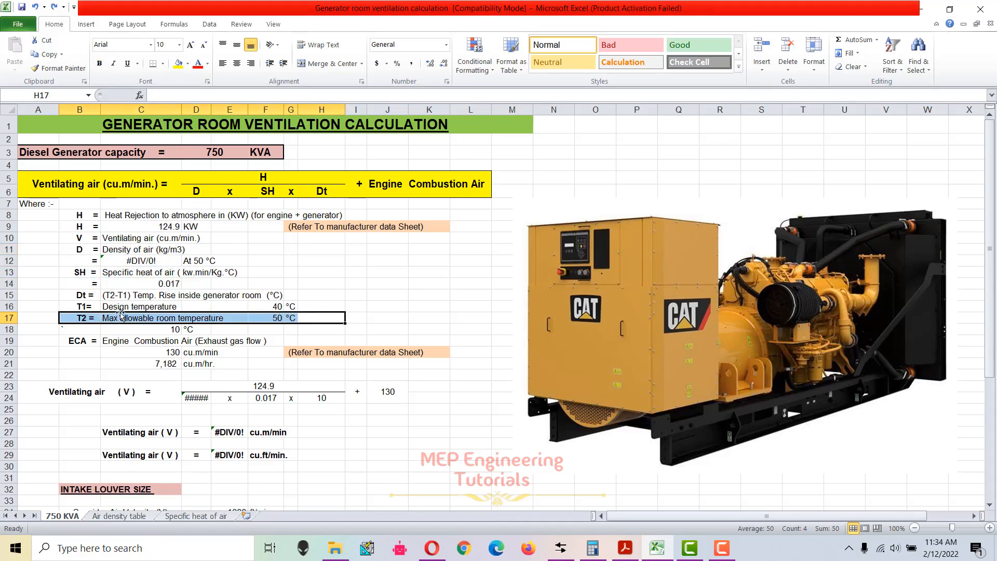
click(132, 332)
double_click(163, 329)
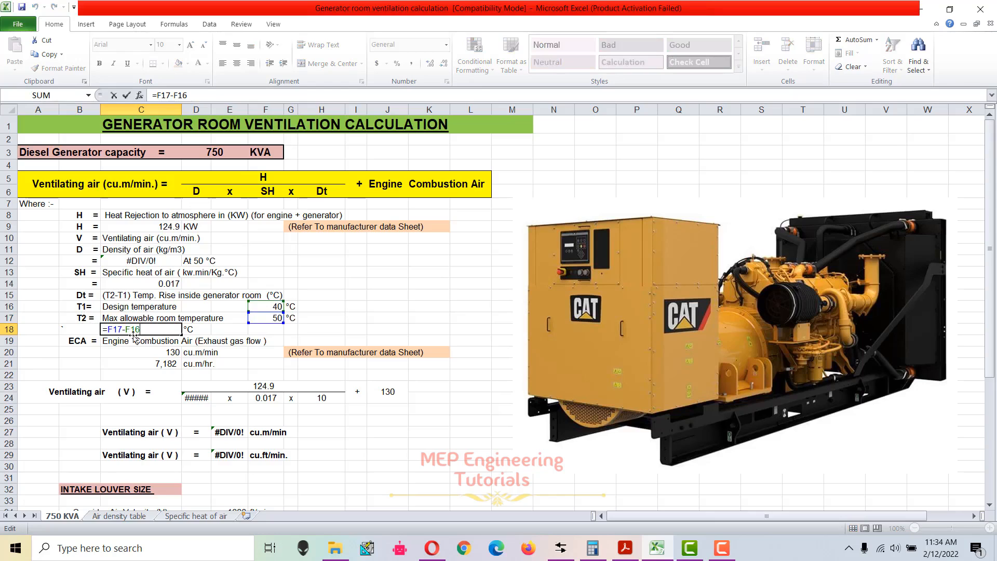
key(Escape)
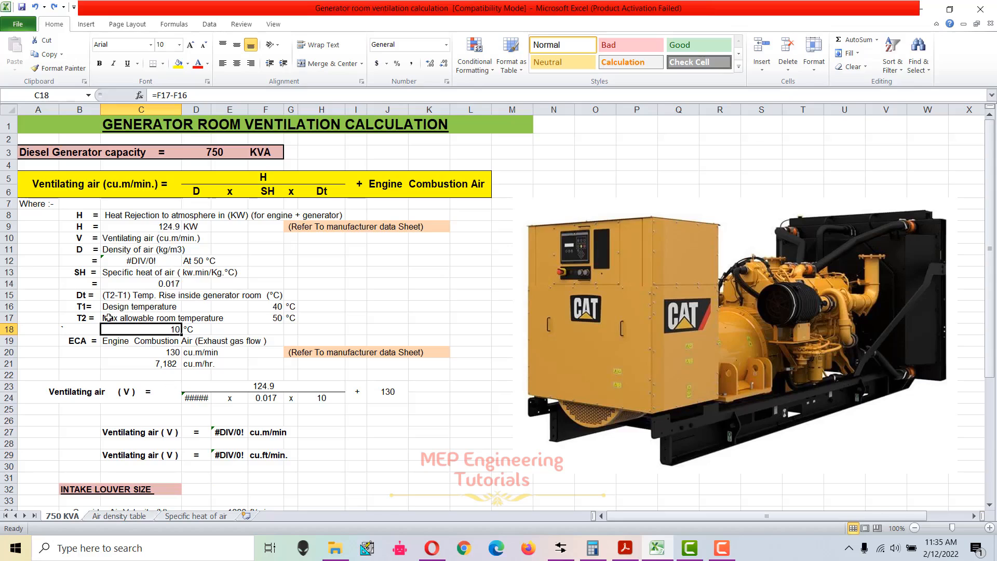
- Recheck the maximum allowable room temperature row and examine the °F temperature and kg/m³ density columns in the Air density table sheet
drag(89, 316, 146, 318)
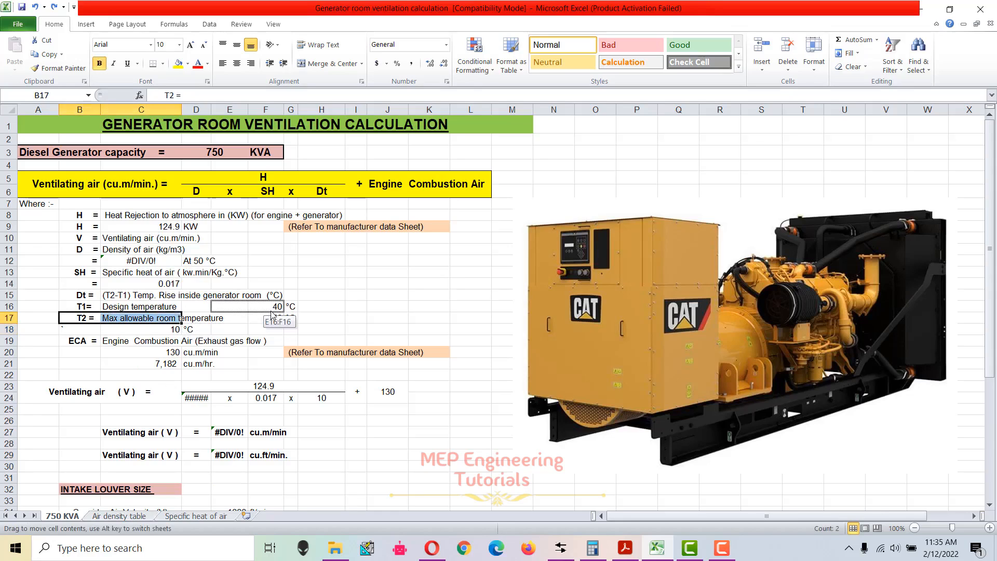
click(189, 392)
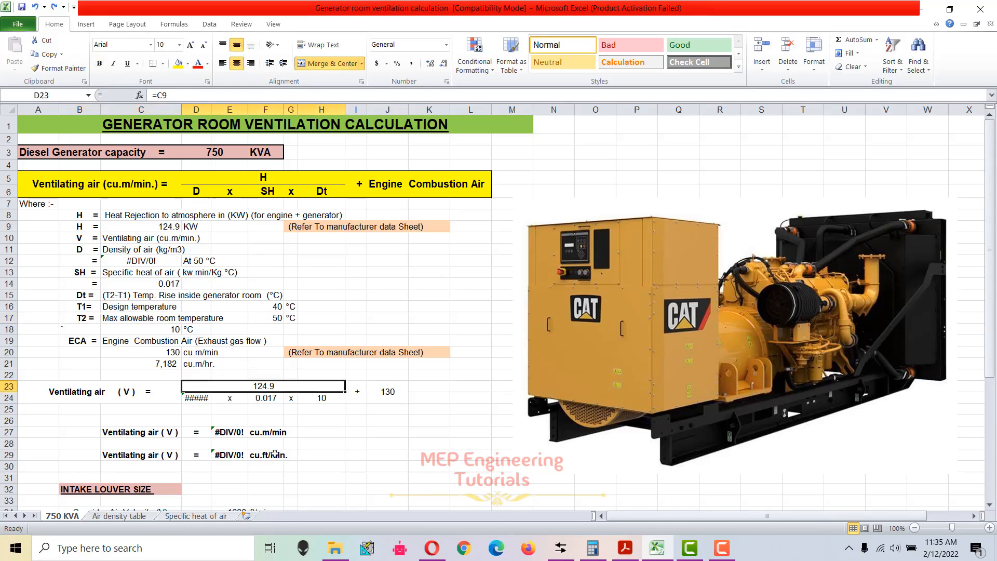
click(123, 516)
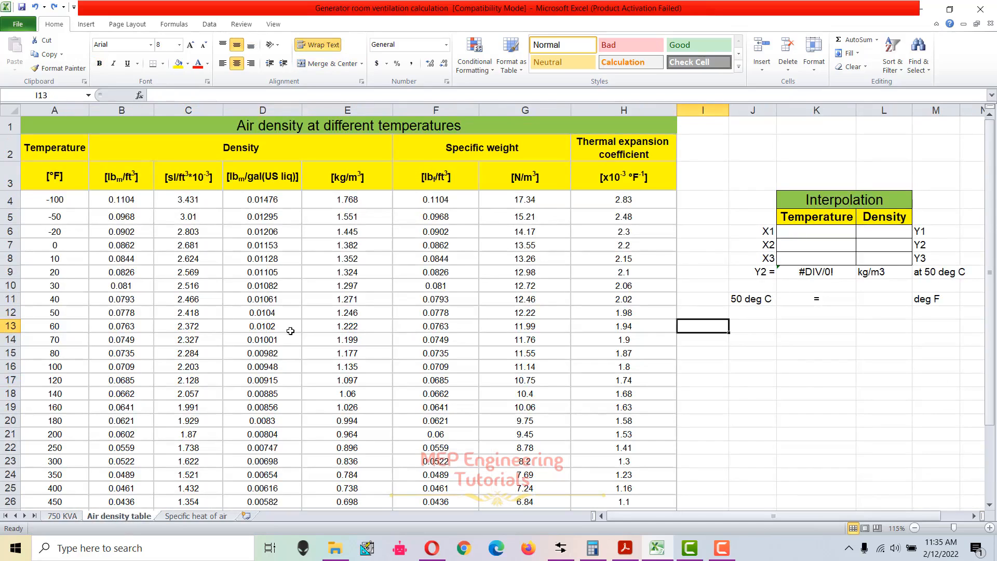
drag(59, 199, 69, 447)
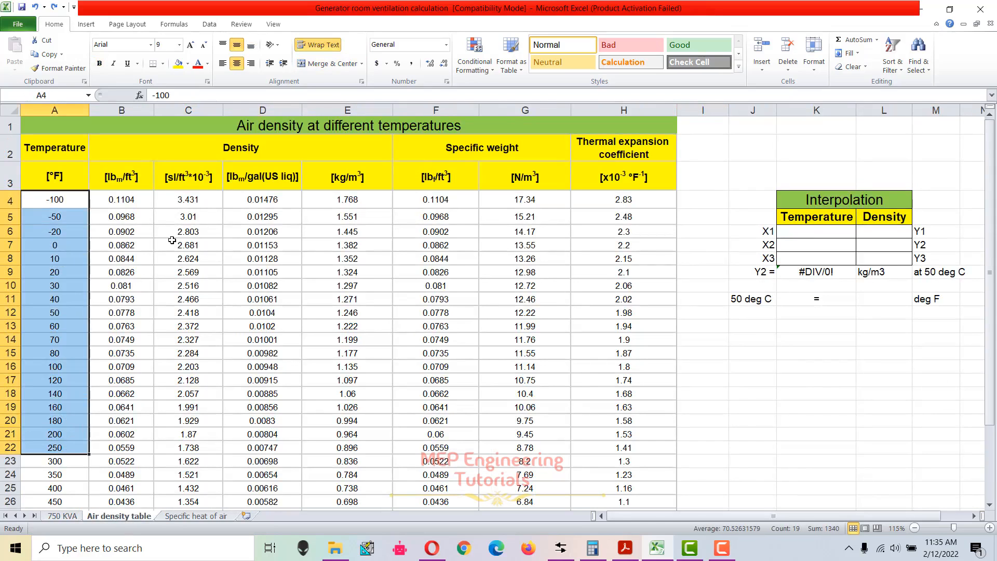
drag(357, 204, 349, 473)
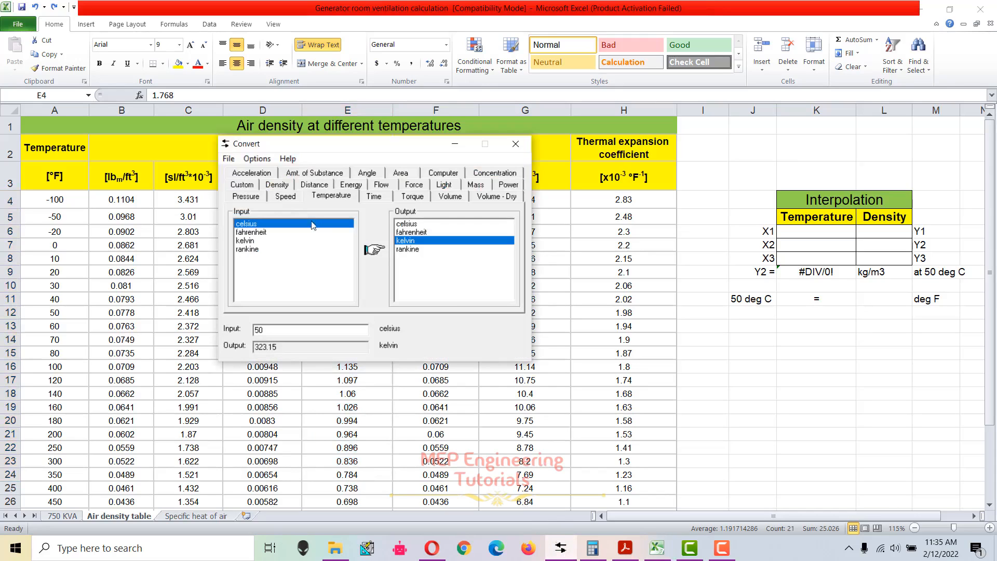
- Convert 50 celsius to fahrenheit in the Convert program and enter 122 as the deg F value in cell L11 of the Excel sheet
drag(353, 150, 408, 140)
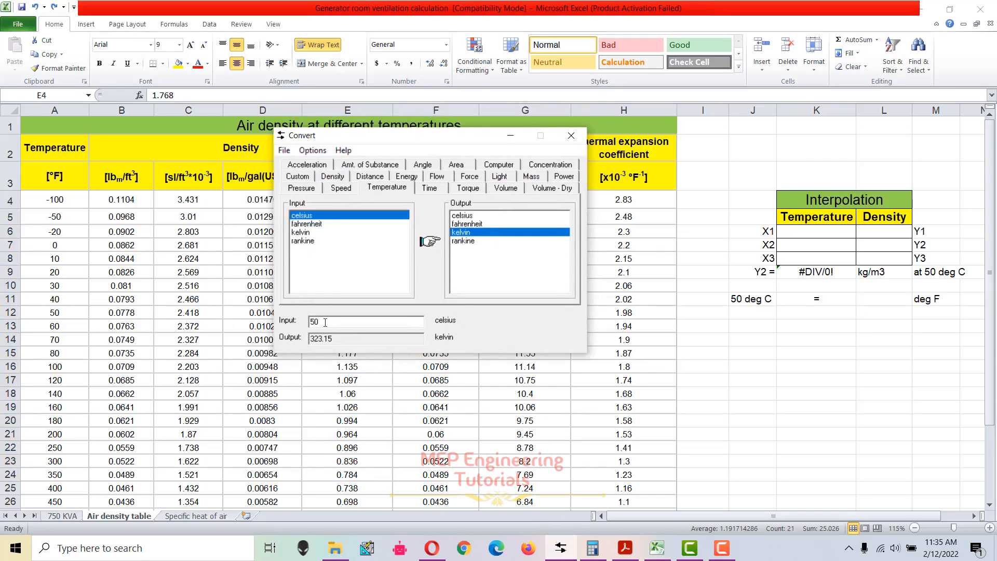
click(468, 224)
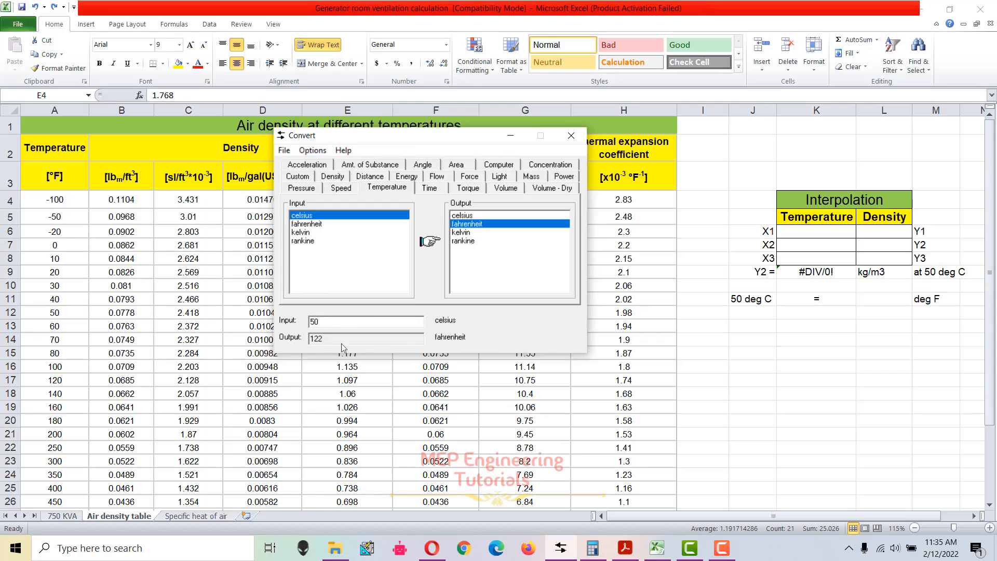
click(877, 307)
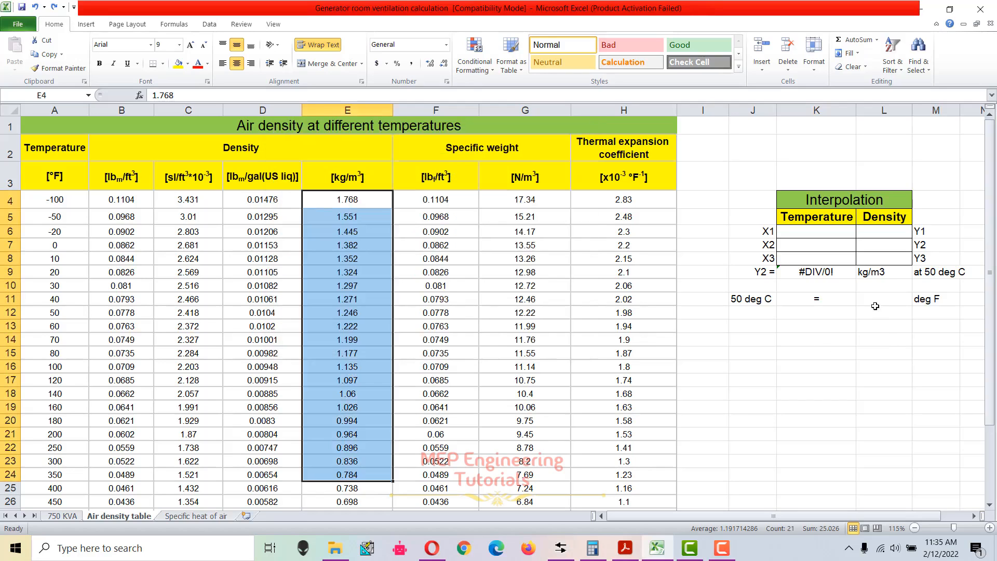
text(122)
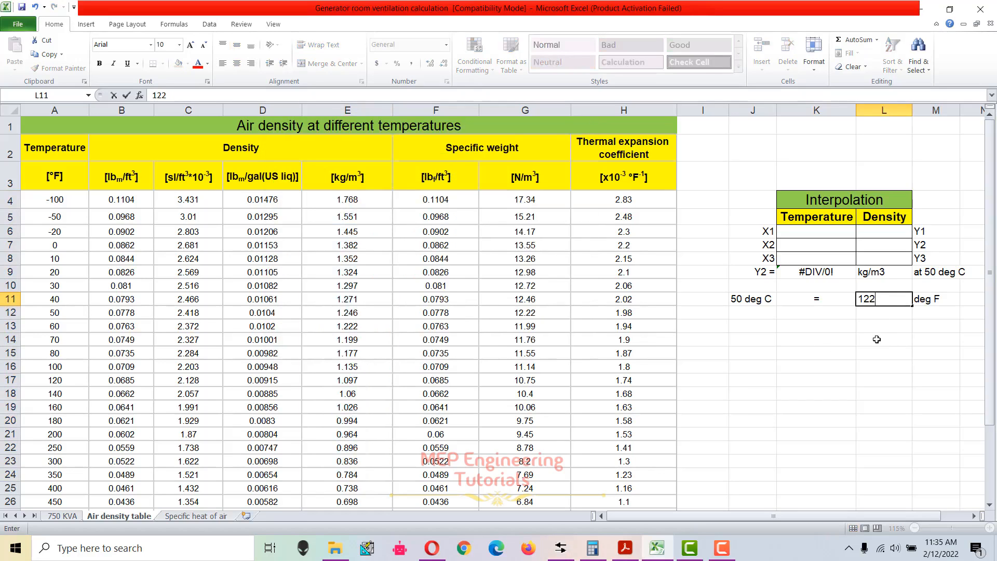
click(874, 339)
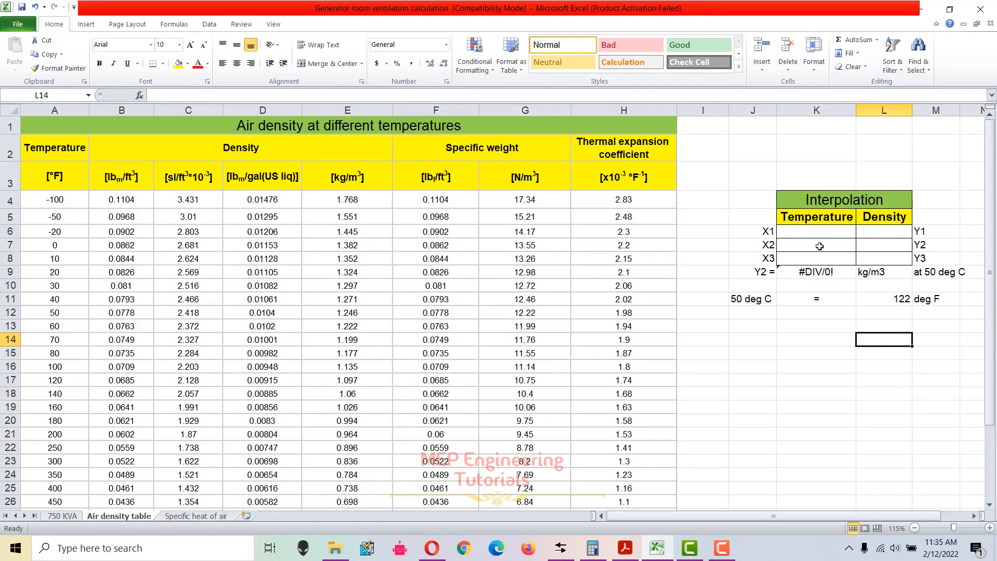
- Check the 120 and 140 °F table rows and fill the interpolation temperatures with X1 120, X2 122 and X3 140
click(10, 384)
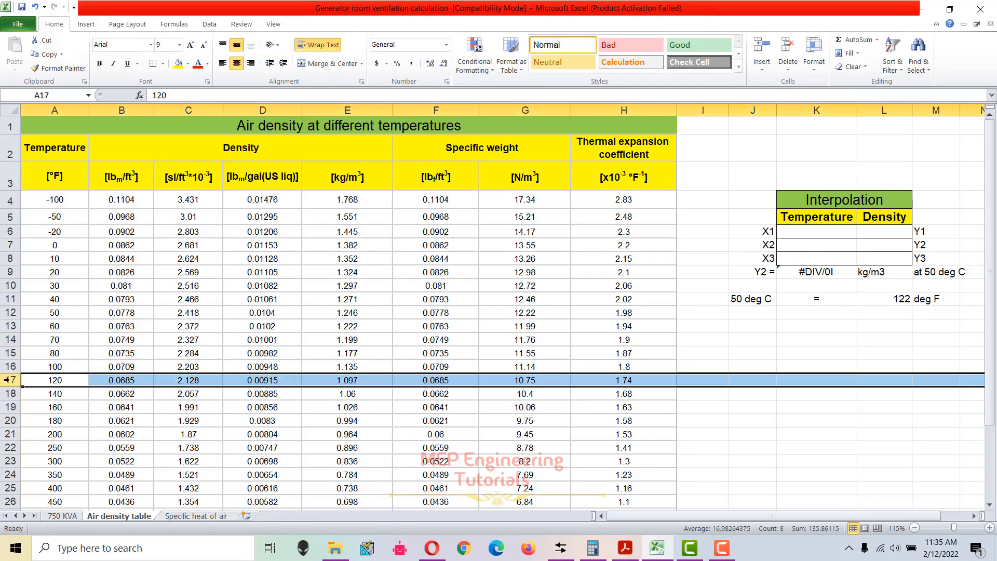
click(2, 394)
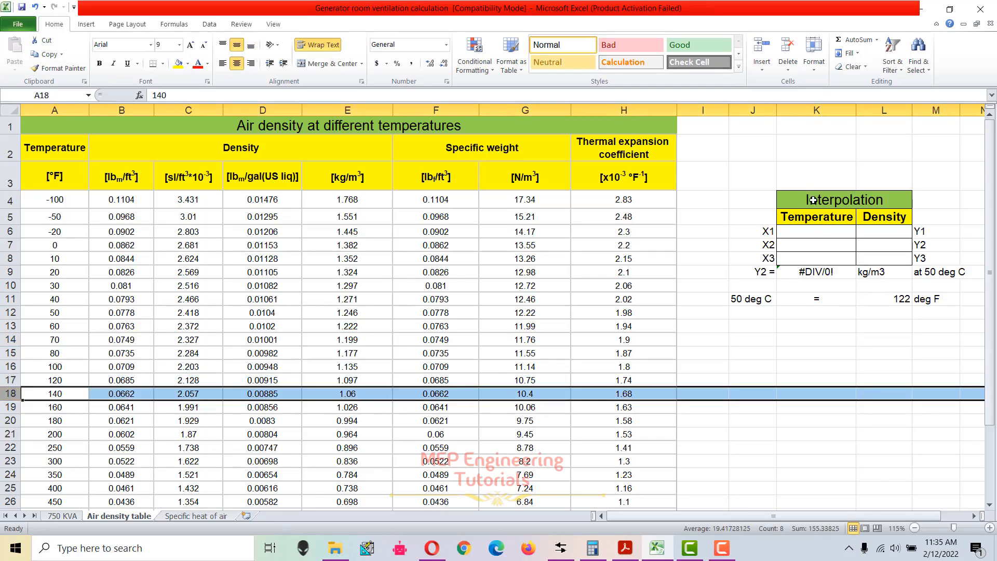
drag(816, 200, 836, 259)
click(836, 260)
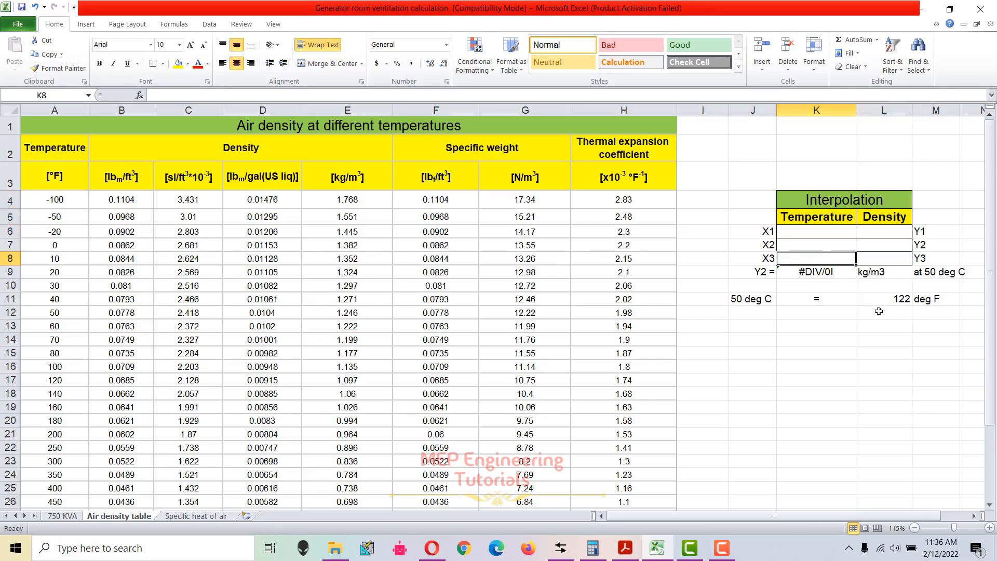
double_click(821, 232)
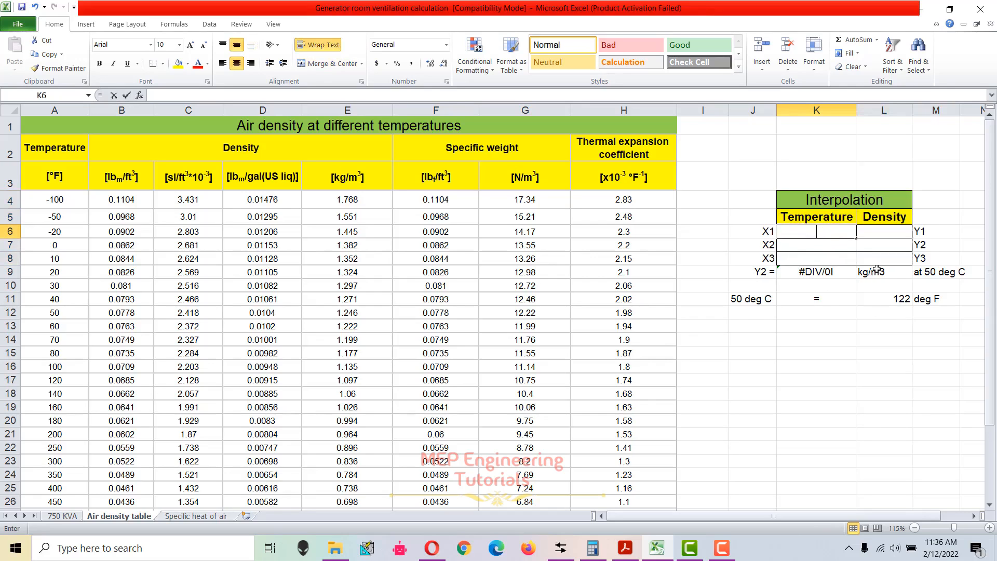
text(120)
key(Return)
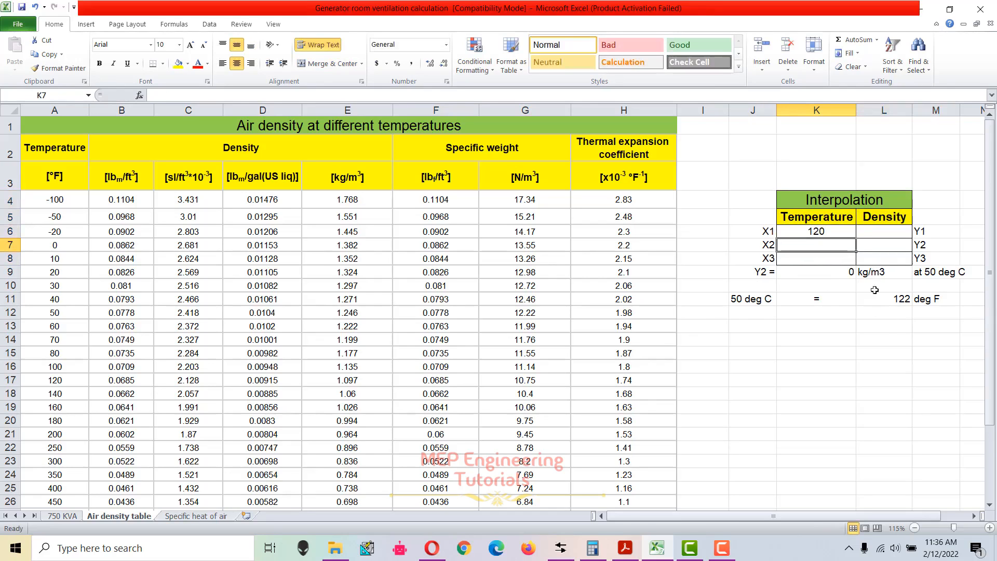
text(122)
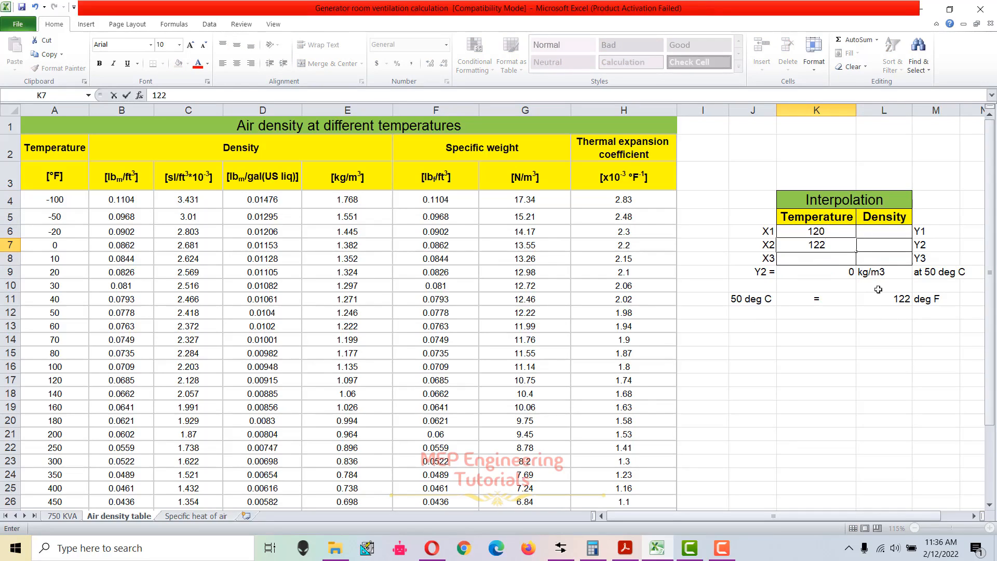
key(Return)
text(140)
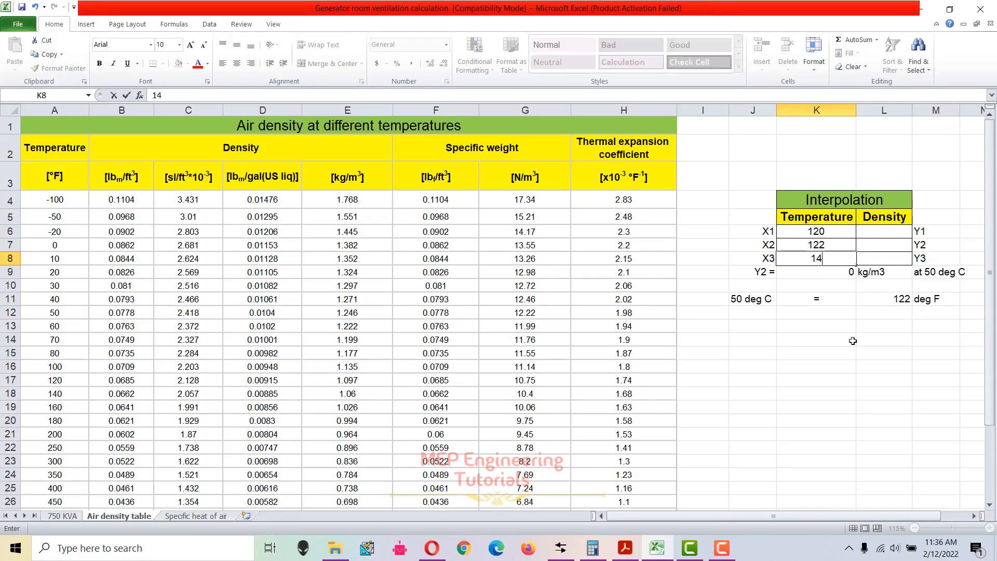
click(885, 230)
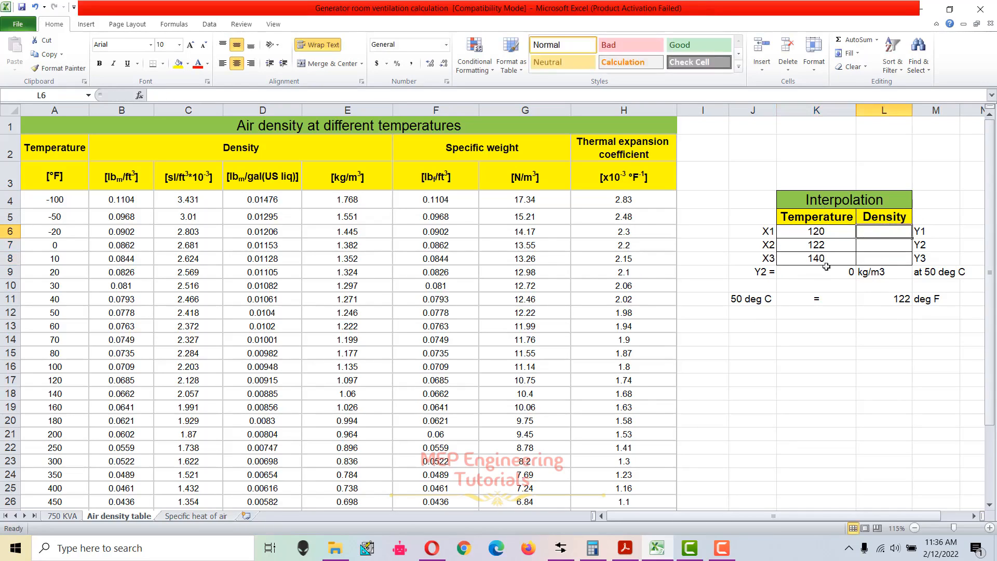
- Enter the matching kg/m³ densities from table rows 17 and 18 in the interpolation block: 1.097 for Y1 and 1.06 for Y3
click(10, 379)
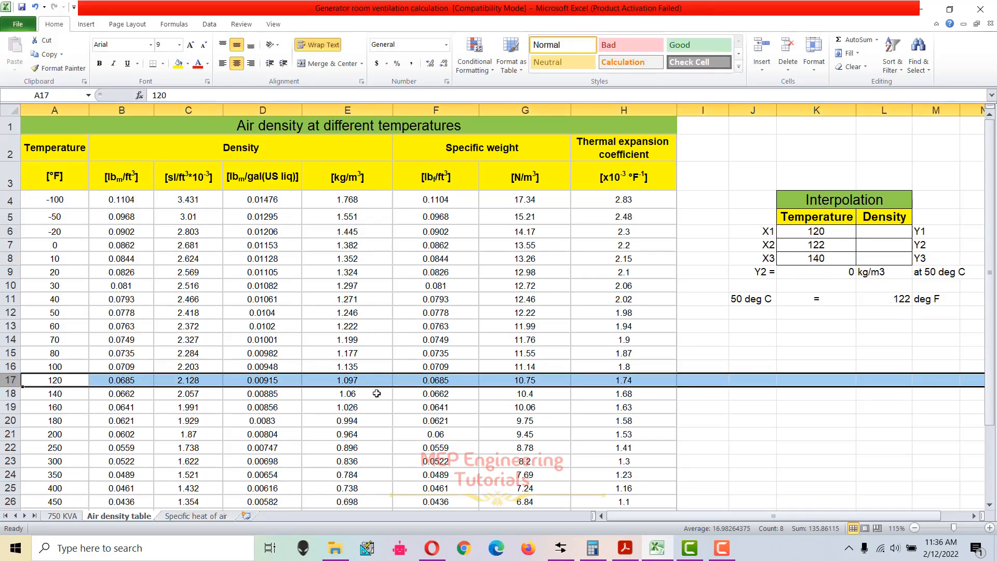
click(881, 236)
text(1.0)
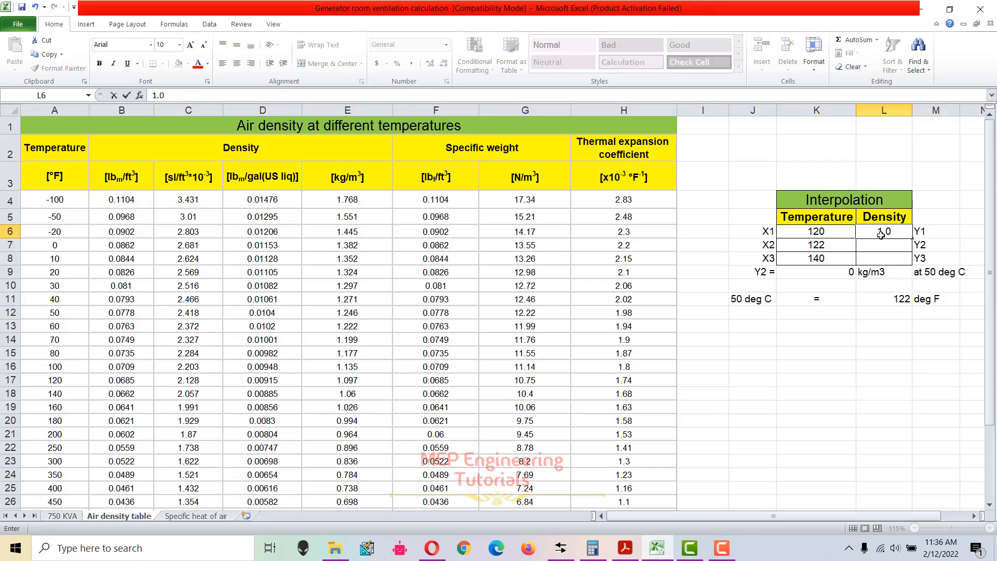
text(97)
click(883, 258)
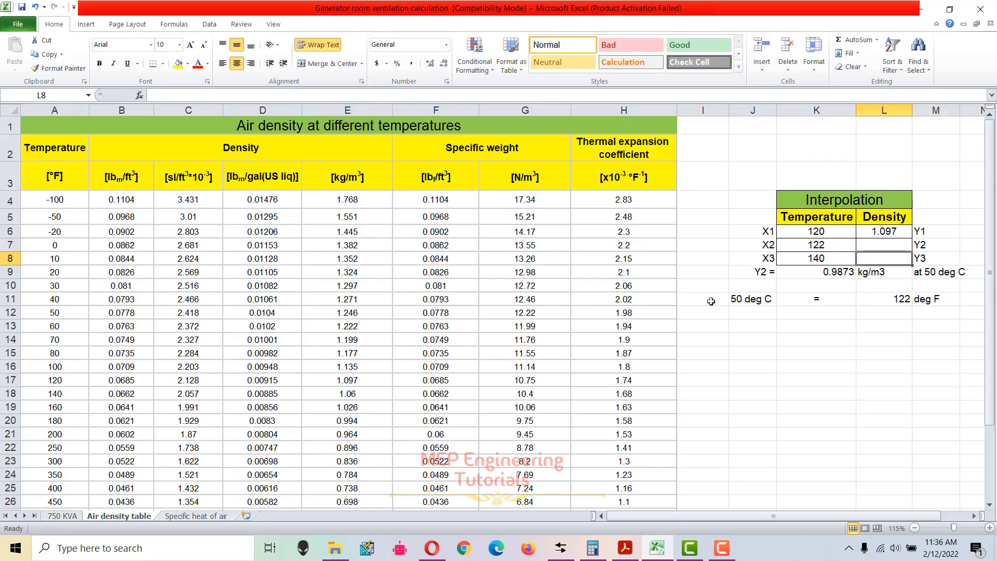
click(10, 394)
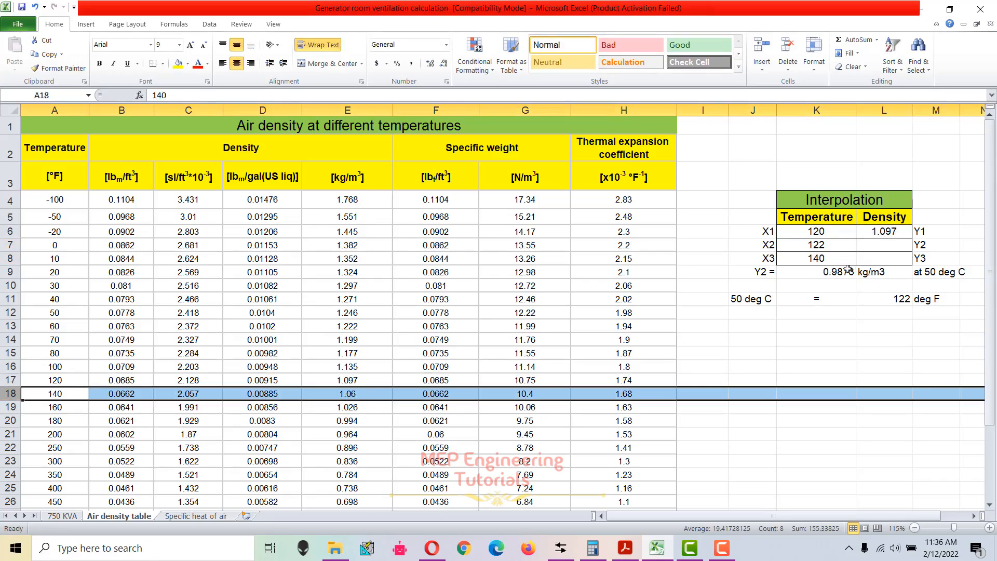
click(865, 260)
text(1.06)
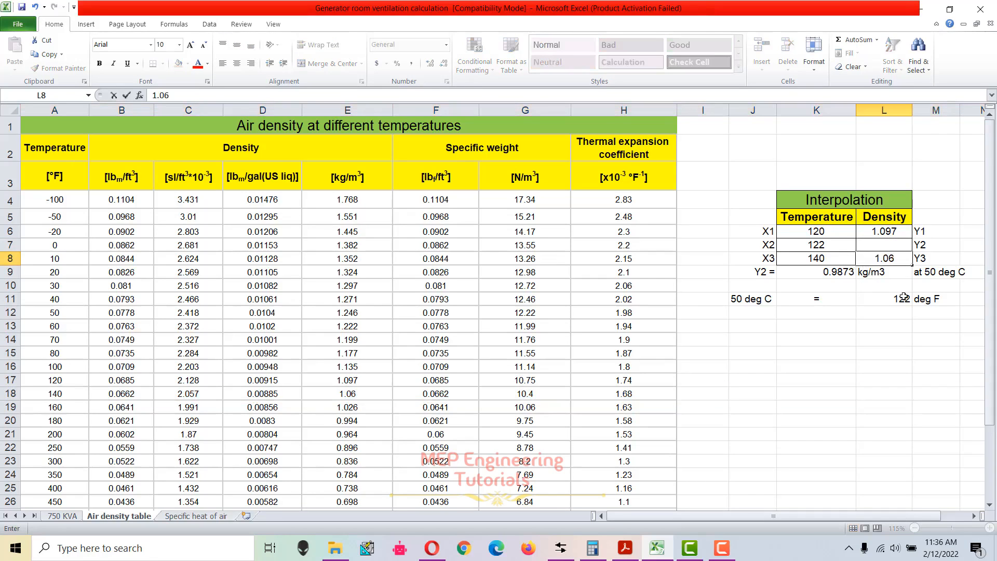
key(Return)
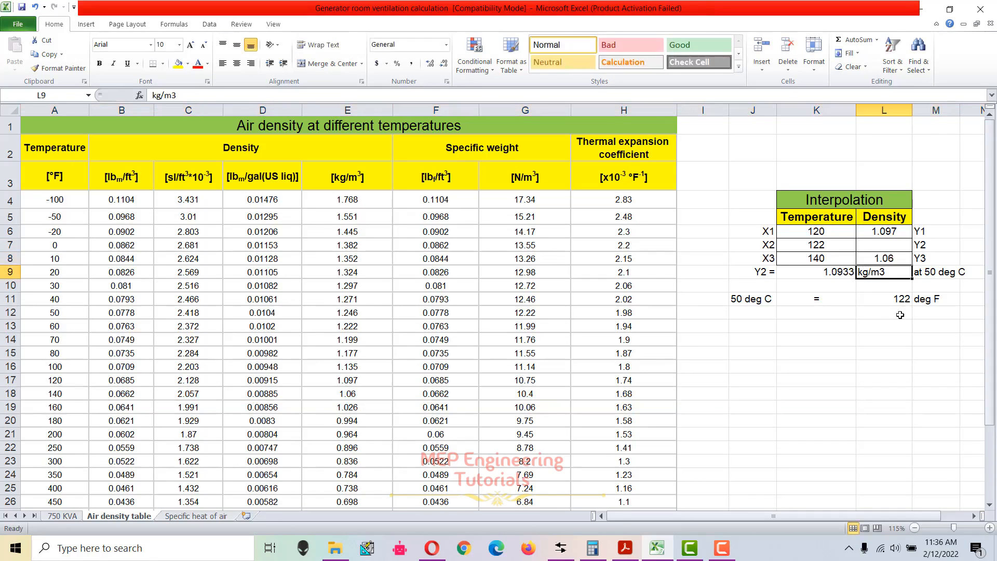
- Review the X2 and Y2 row of the interpolation block and the interpolated density at 50 deg C in row 9
click(813, 324)
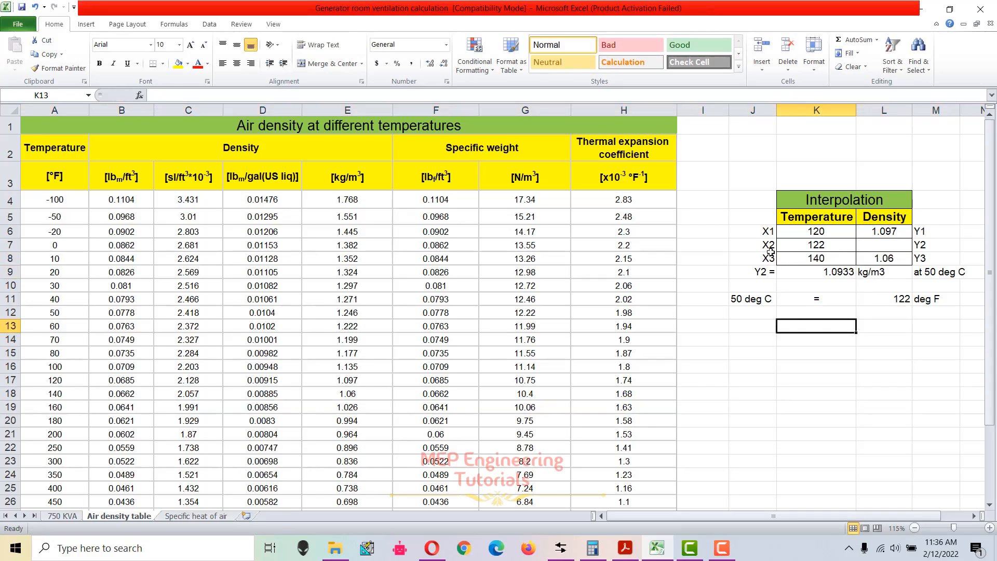
drag(757, 245, 927, 245)
click(920, 244)
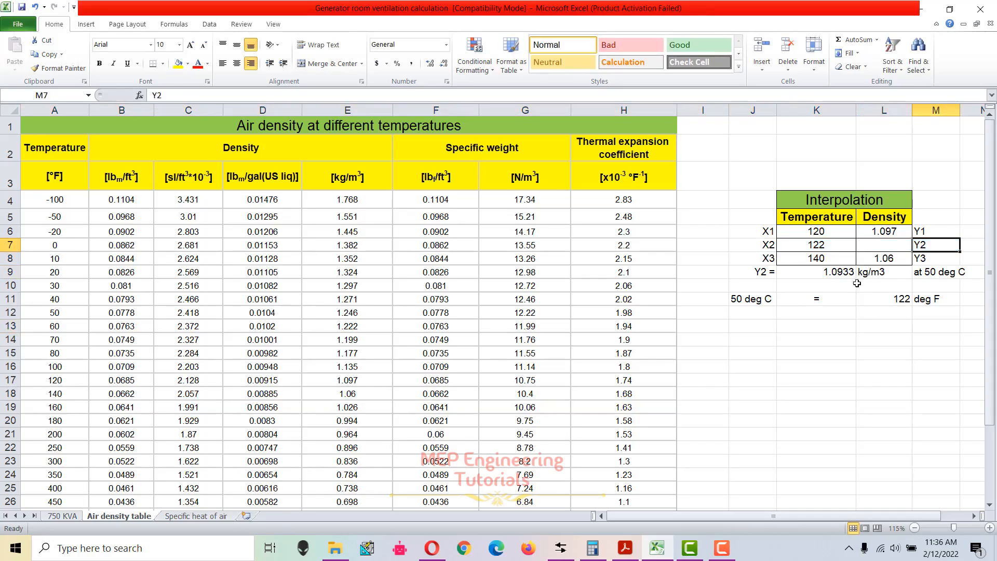
drag(757, 272, 935, 272)
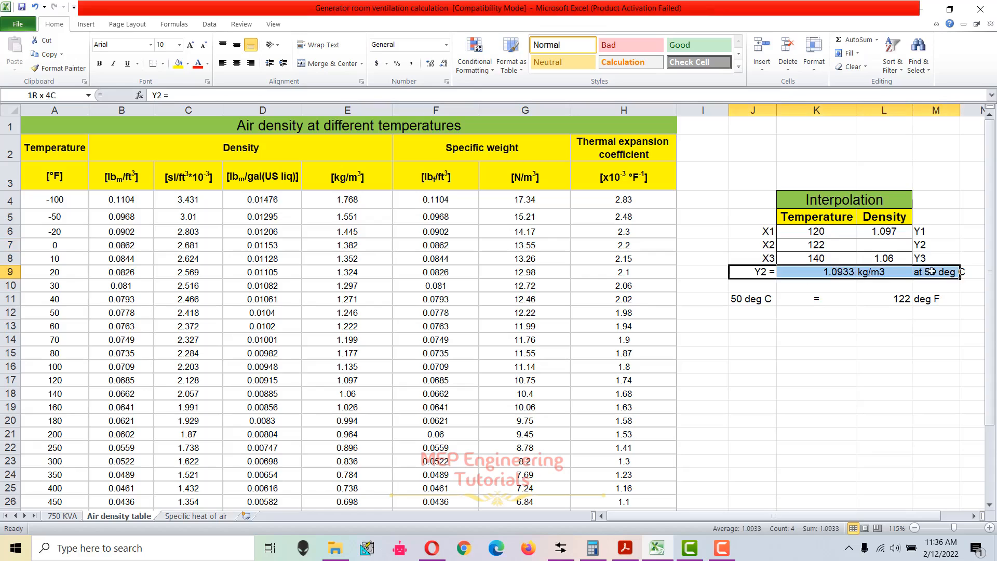
click(935, 274)
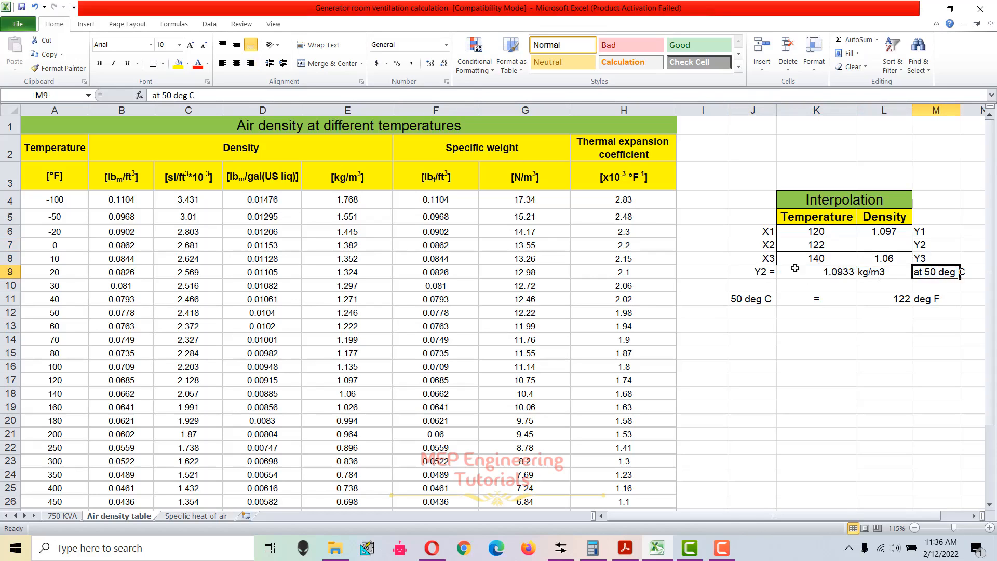
drag(758, 271, 950, 272)
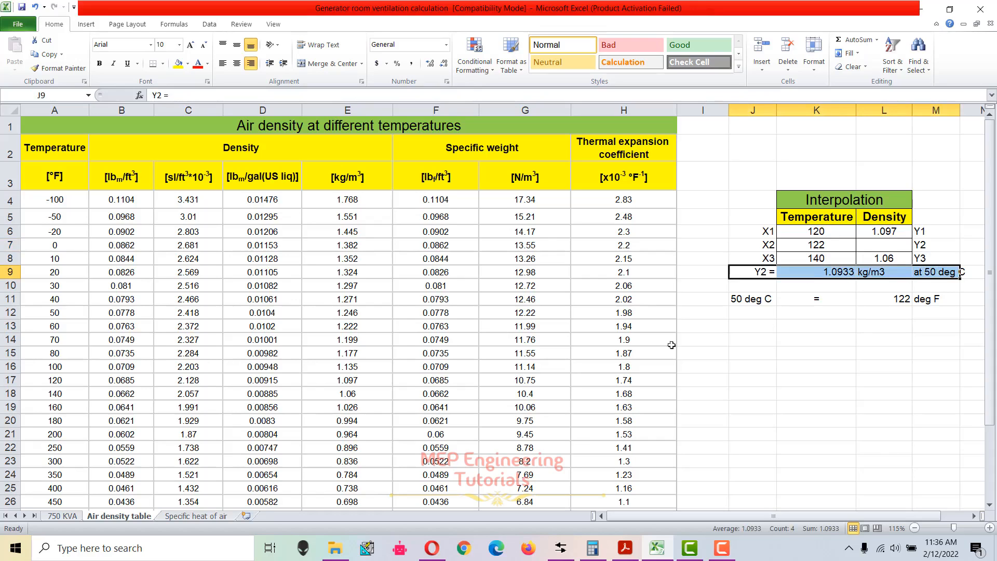
- Inspect the air density formula in cell C12 of the 750 KVA sheet, leaving it unedited
click(62, 516)
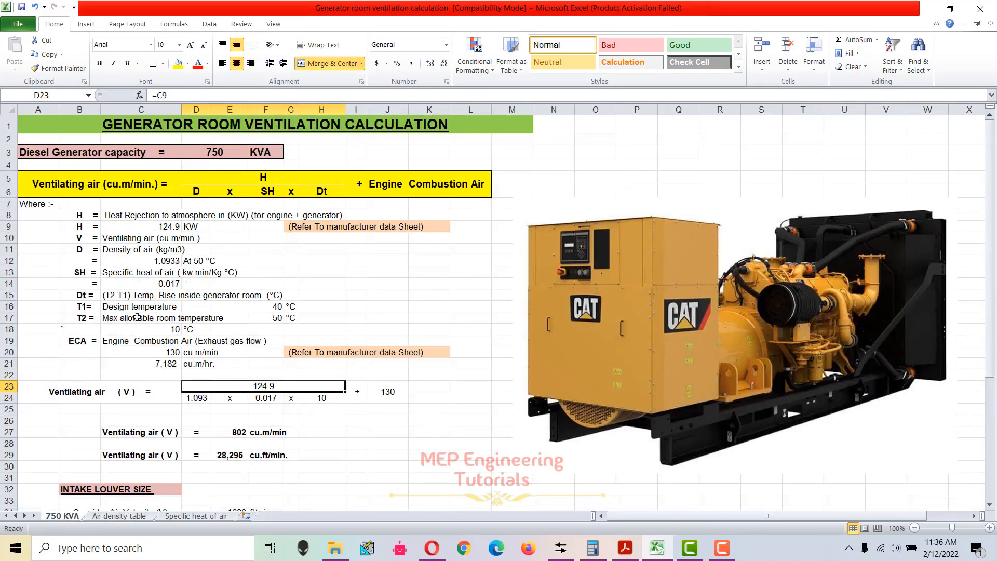
click(159, 263)
double_click(162, 261)
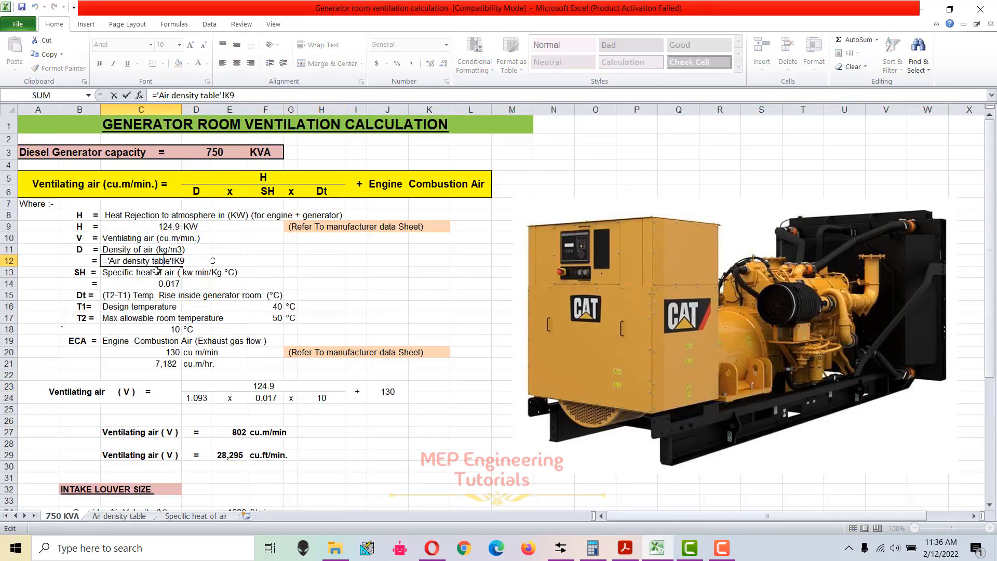
key(Escape)
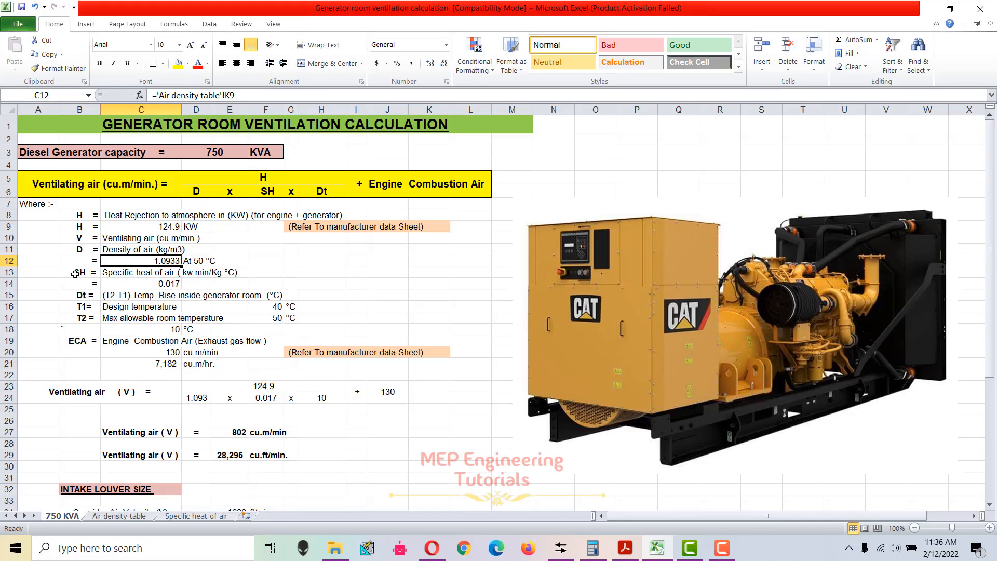
- Review the specific heat rows 13 and 14 and the maximum room temperature row, and open the Specific heat of air sheet
drag(75, 275, 194, 289)
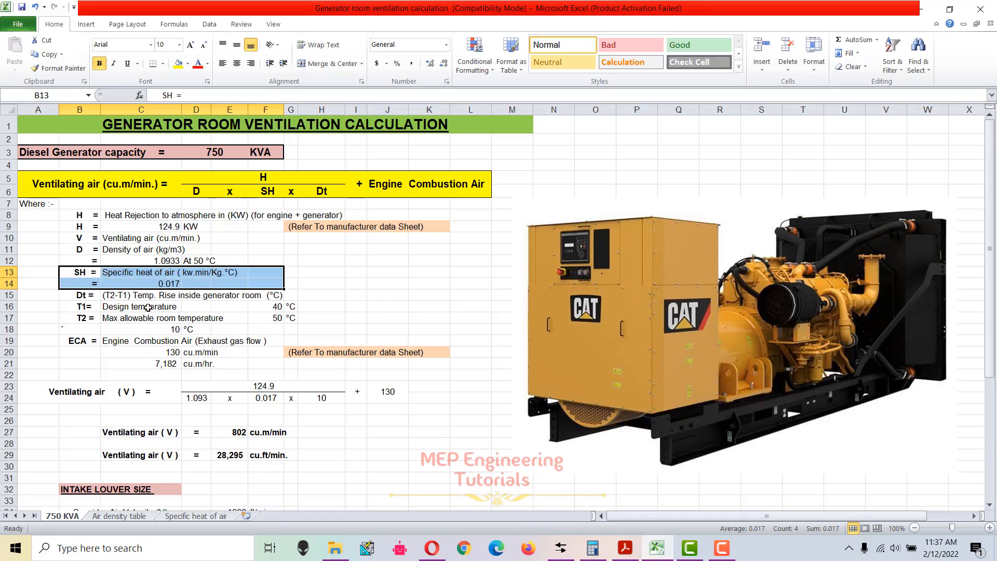
drag(107, 318, 229, 318)
click(305, 318)
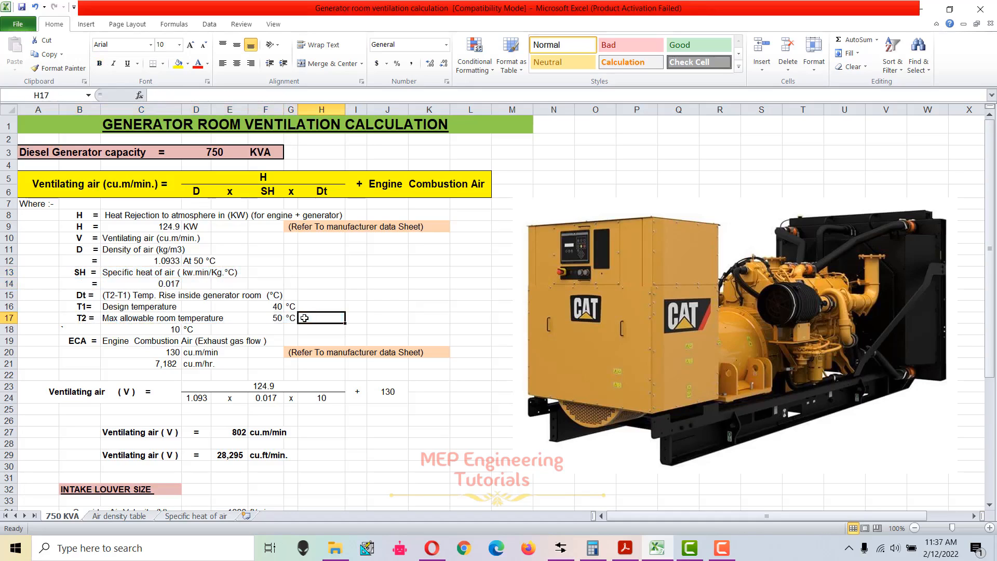
click(187, 516)
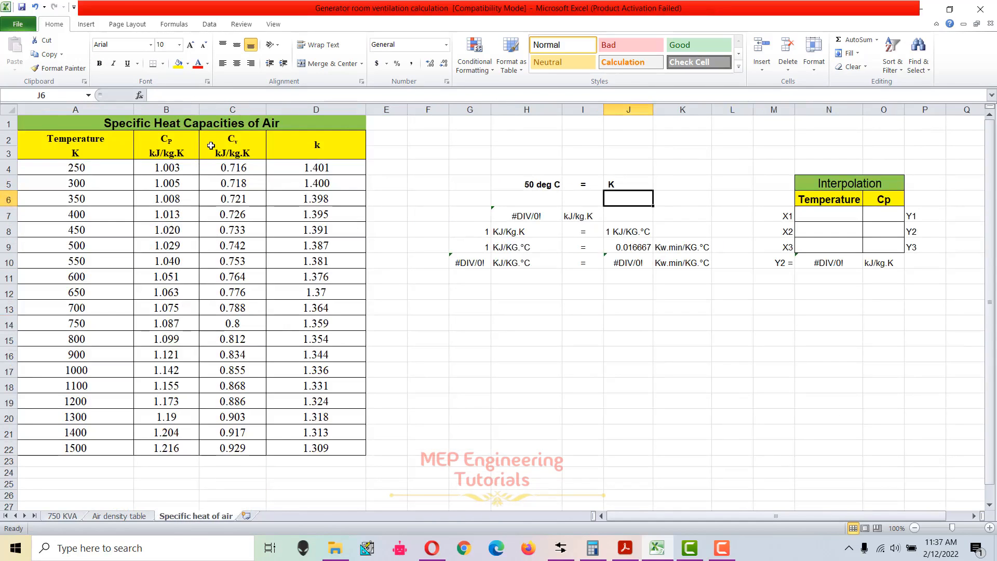
- Review the Temperature, Cp and Cv columns of the specific heat table and the 350 K entry
drag(79, 154, 104, 447)
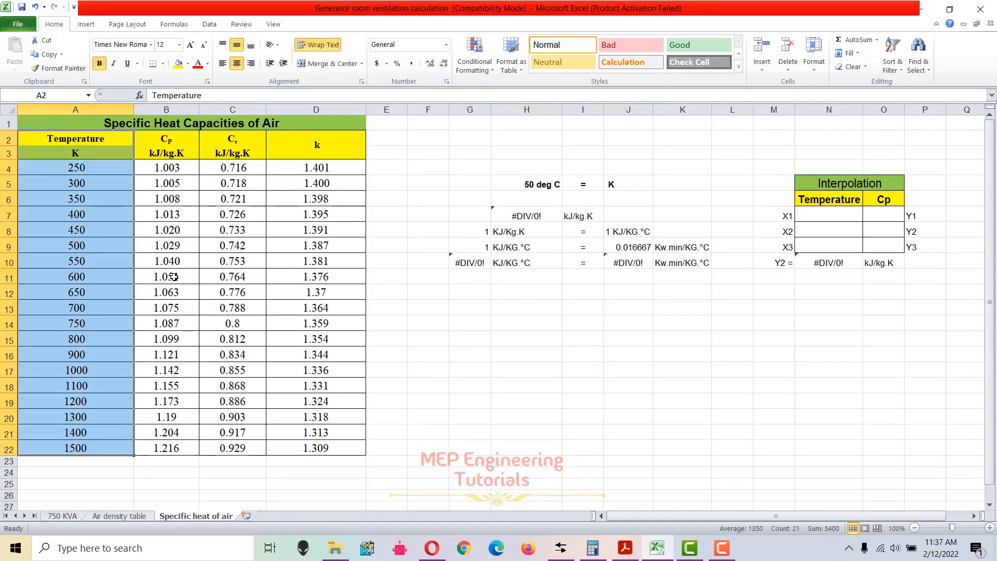
drag(176, 143, 187, 444)
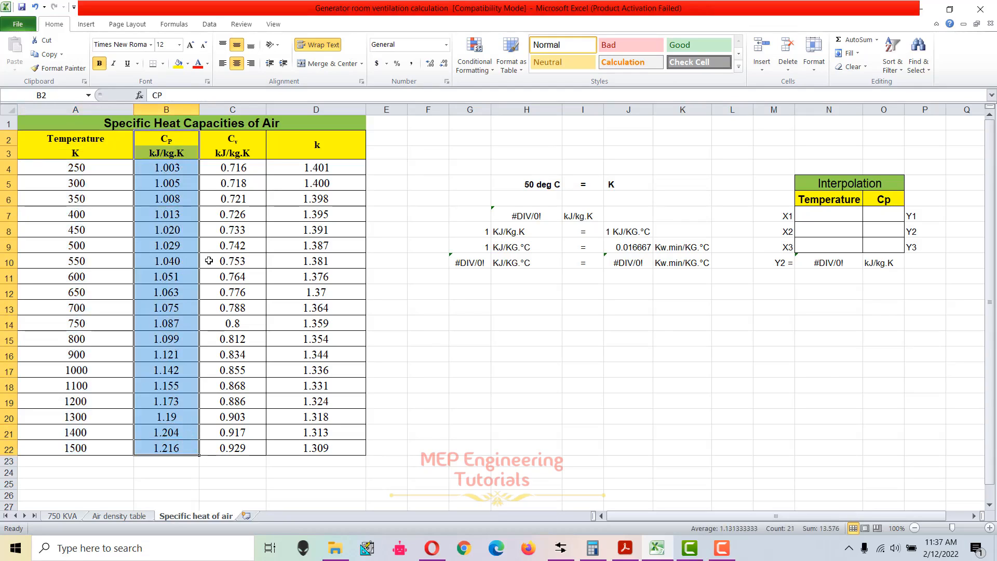
drag(234, 128, 237, 444)
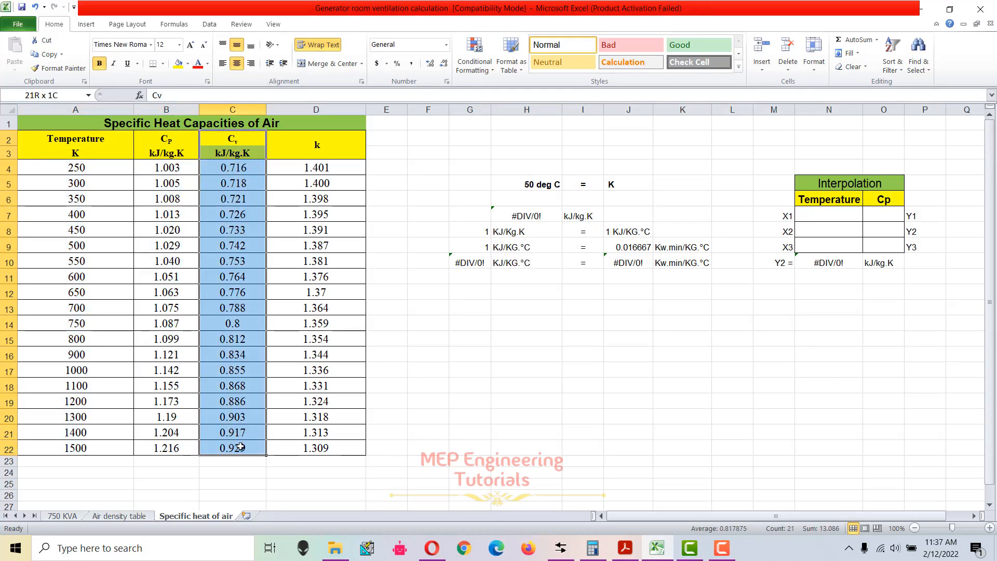
drag(171, 148, 175, 447)
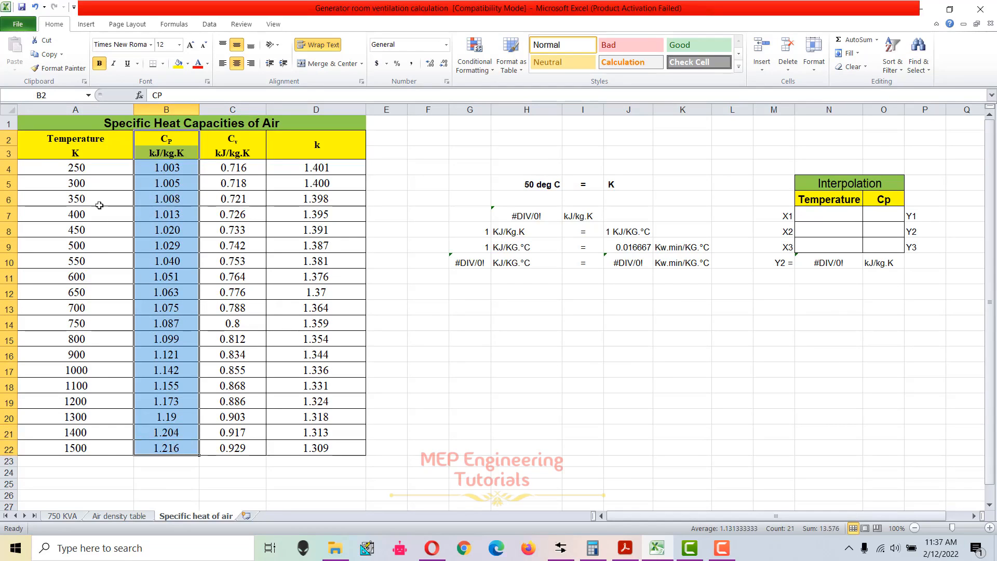
click(65, 198)
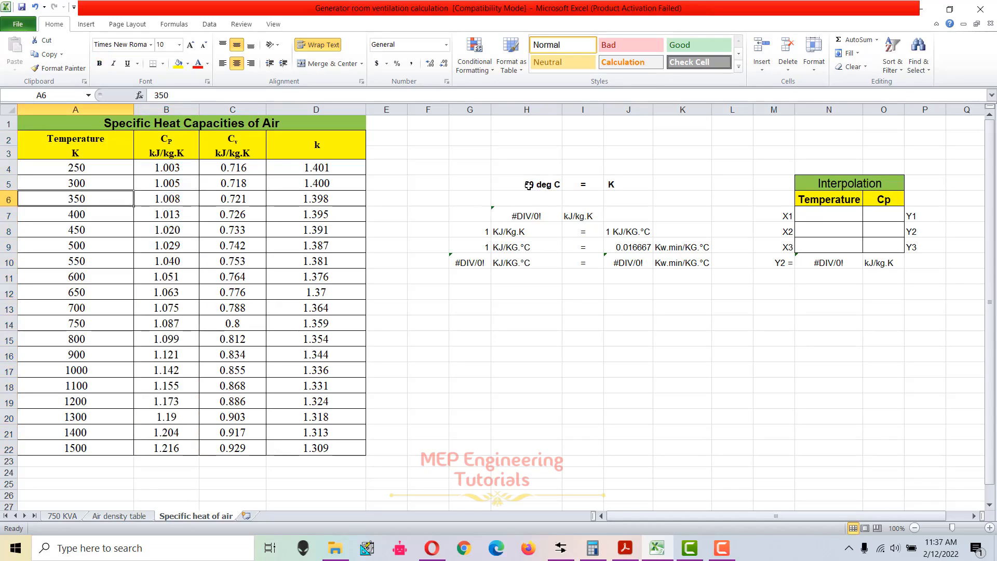
- Convert 50 celsius to kelvin in the Convert utility and enter 323 K as the equivalent of 50 deg C in cell J5
click(561, 548)
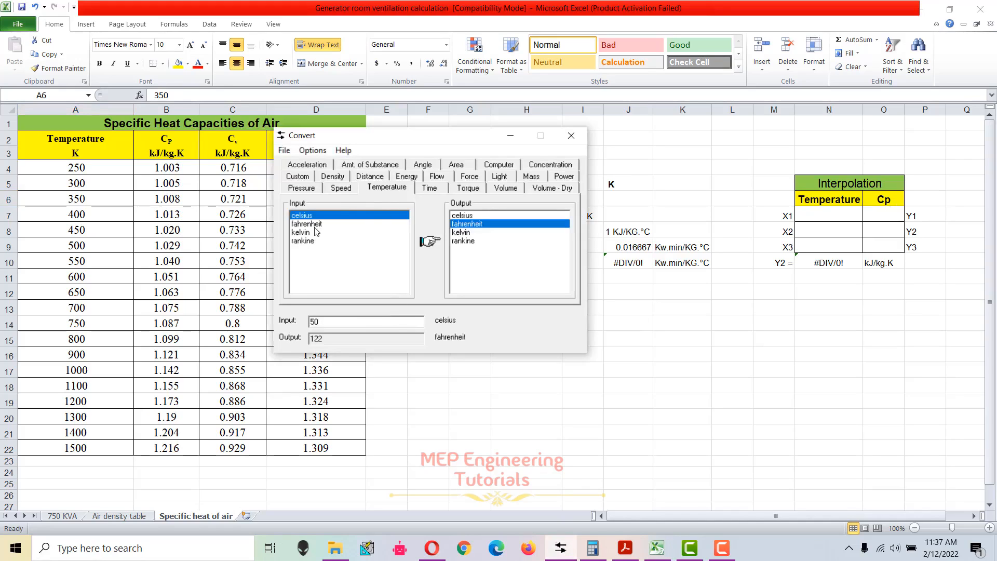
click(464, 234)
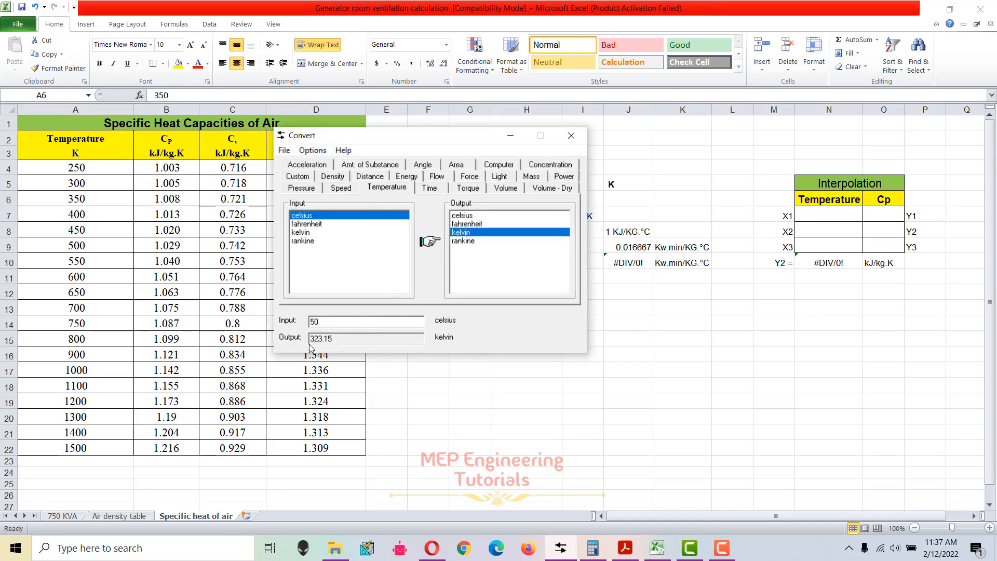
drag(439, 141, 312, 164)
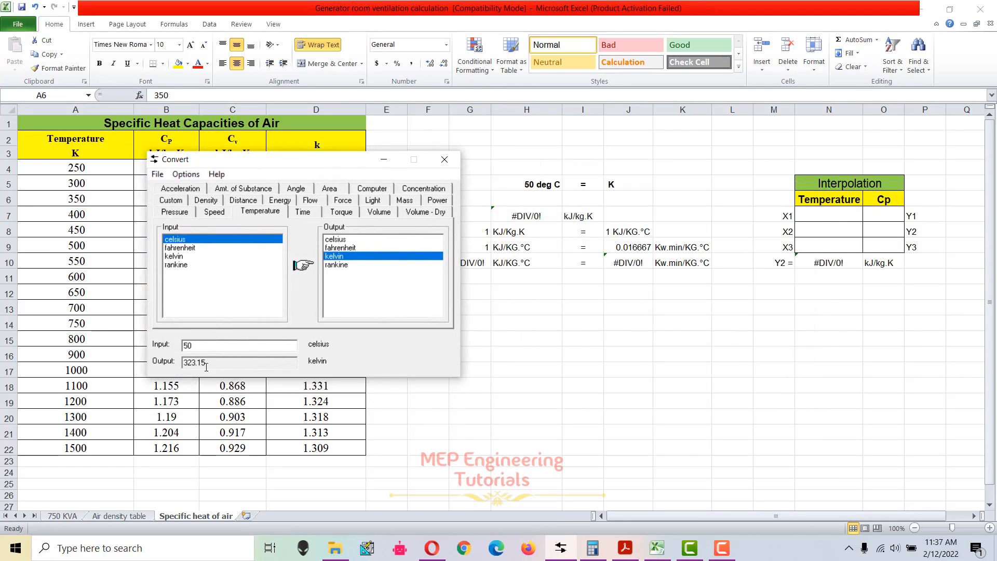
double_click(607, 184)
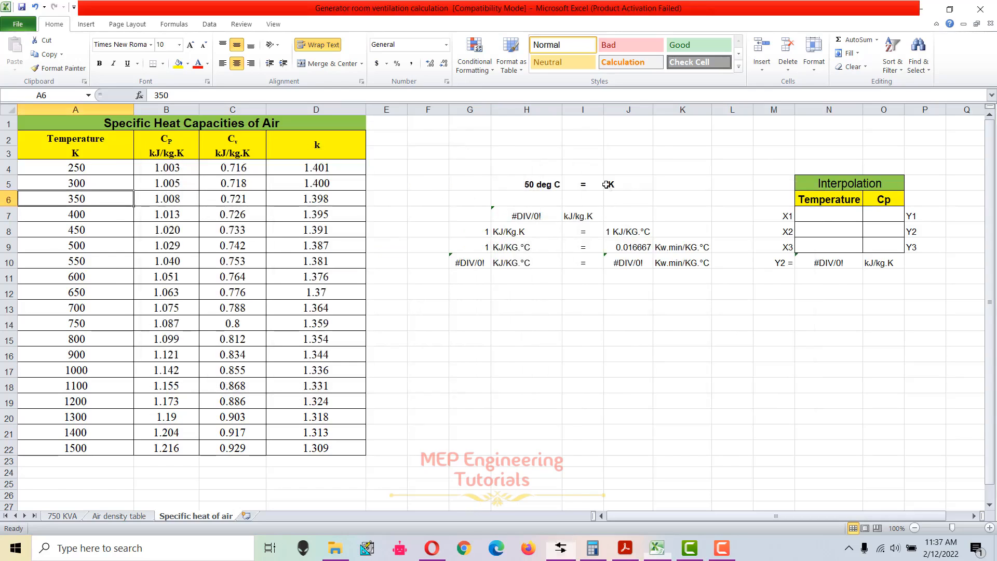
text(323)
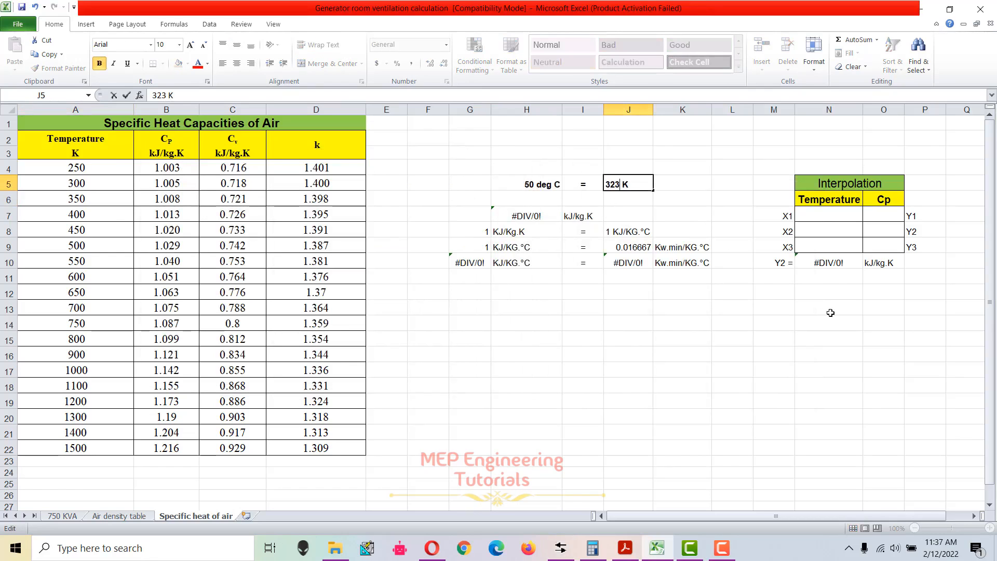
key(Return)
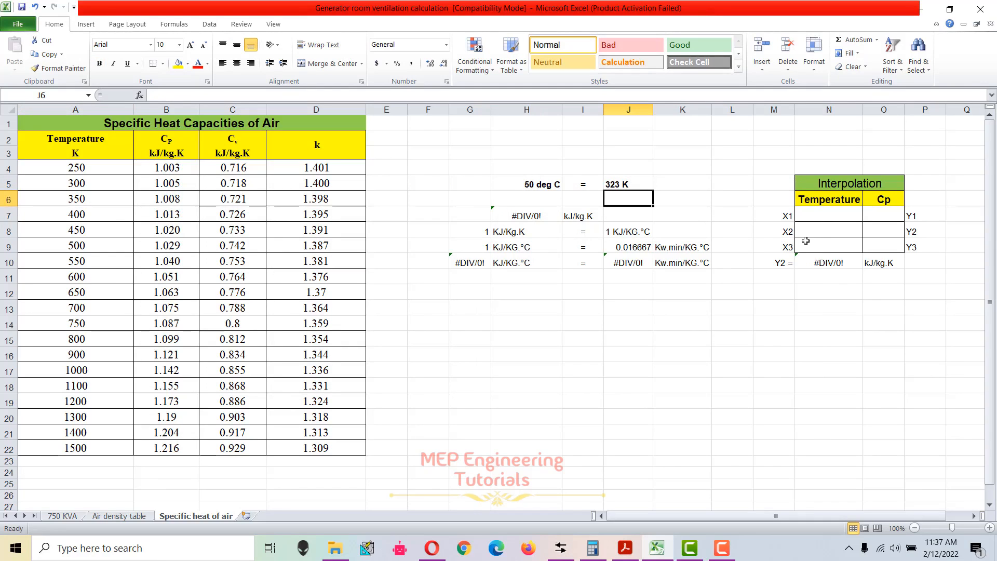
- Find the table rows bracketing 323 K and enter the lower temperature, 300, as X1 in the interpolation block
click(8, 184)
click(7, 200)
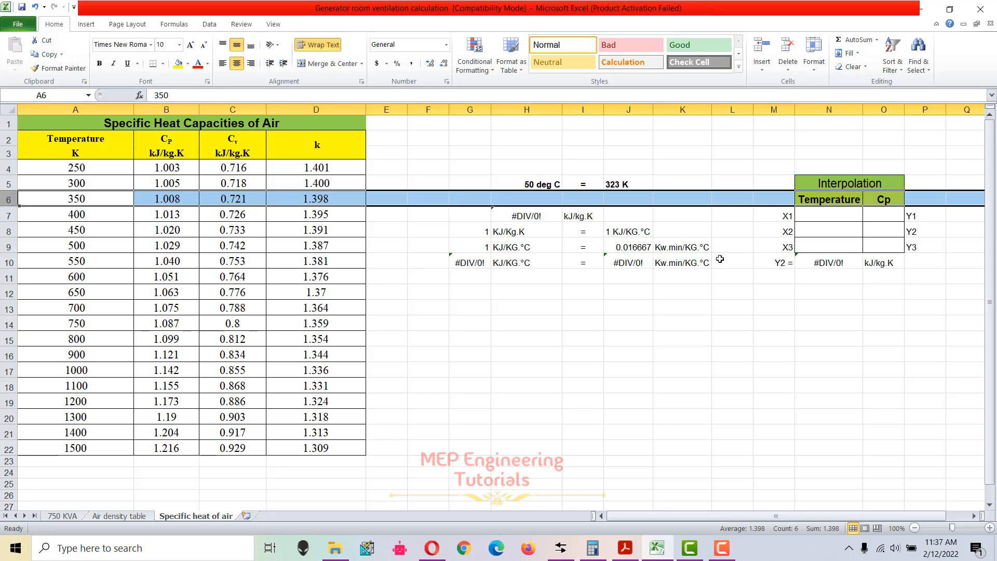
click(831, 186)
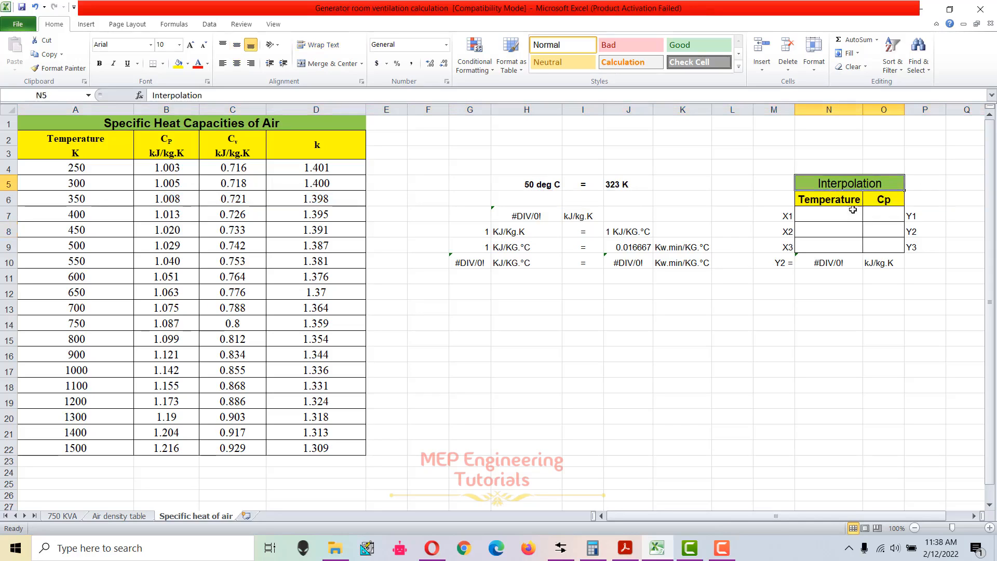
drag(852, 210, 883, 248)
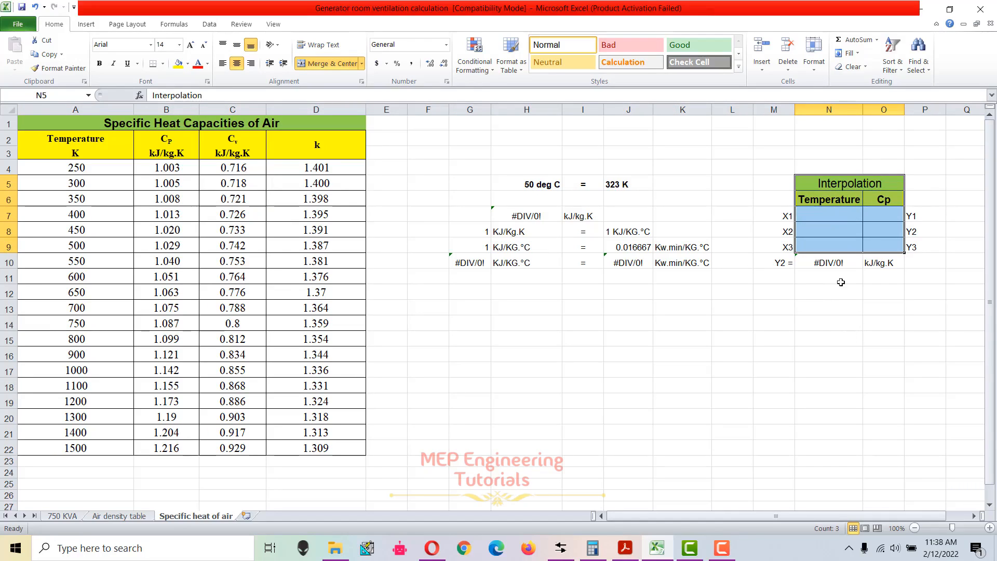
click(851, 249)
click(842, 214)
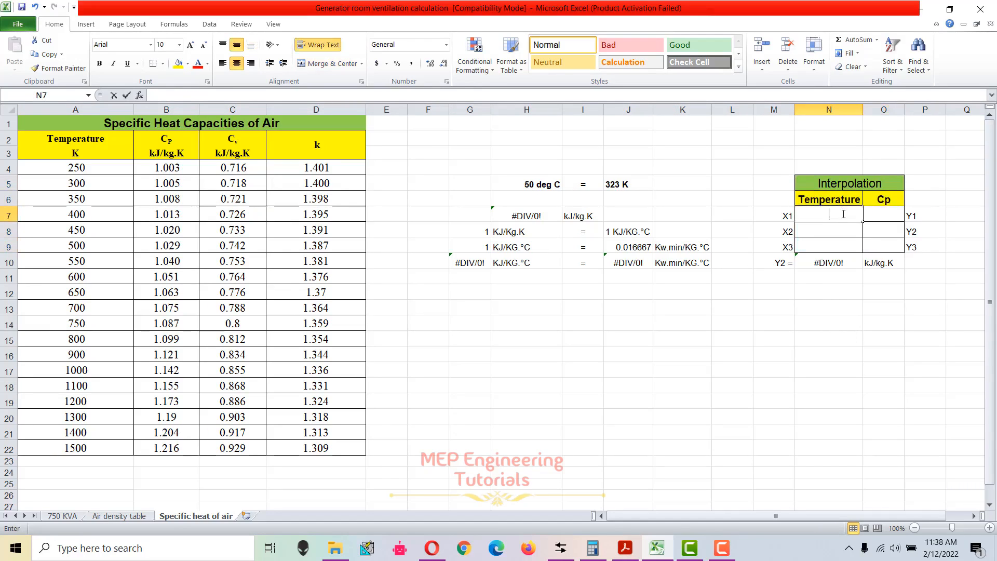
text(33)
key(BackSpace)
text(00)
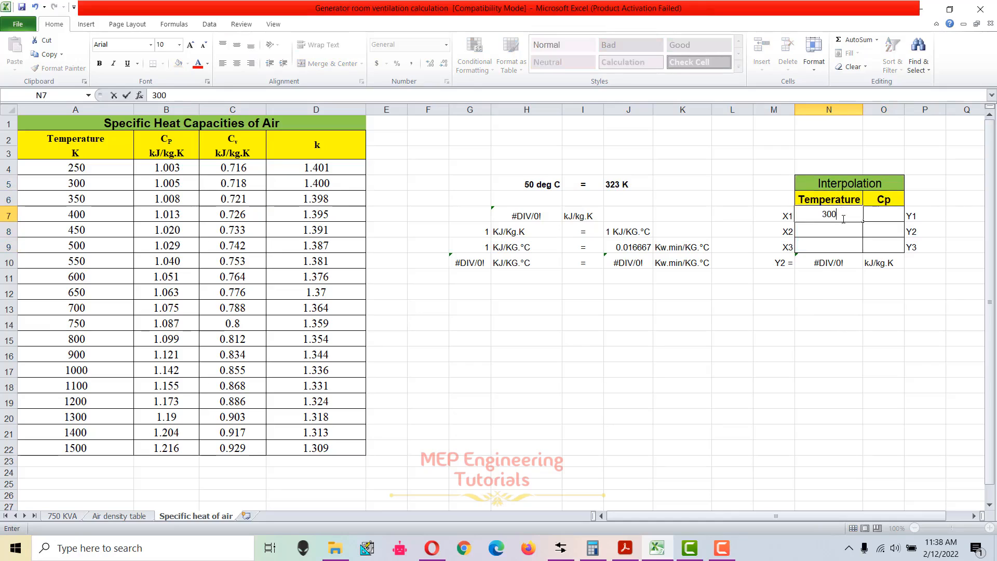
key(Return)
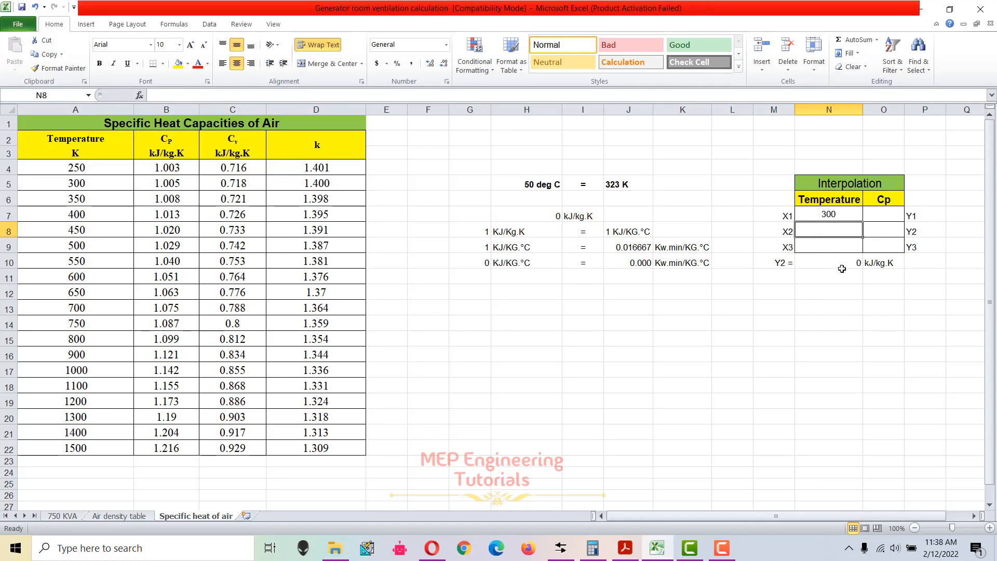
- Enter the remaining interpolation temperatures: 323 for X2 and 350 for X3
text(323)
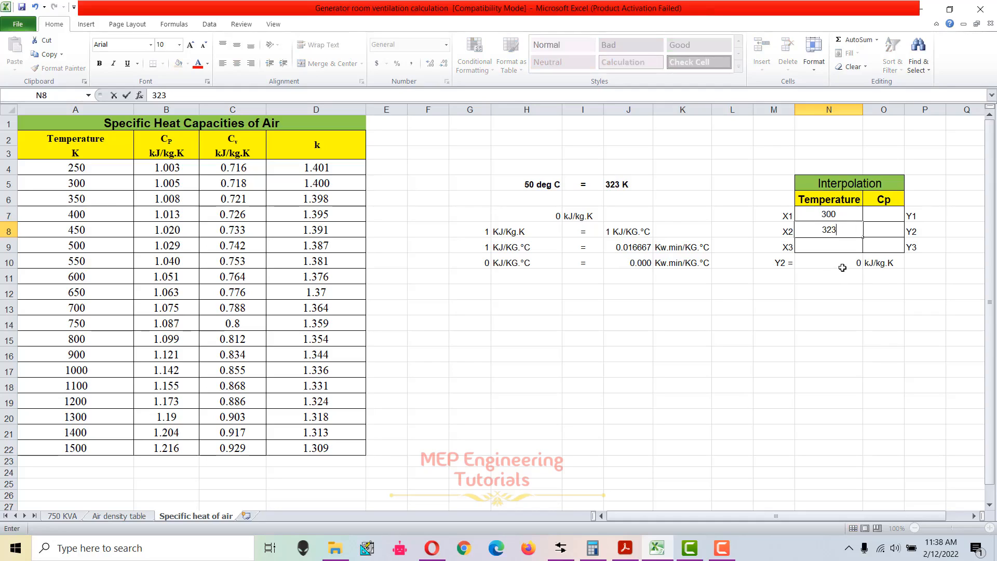
key(Return)
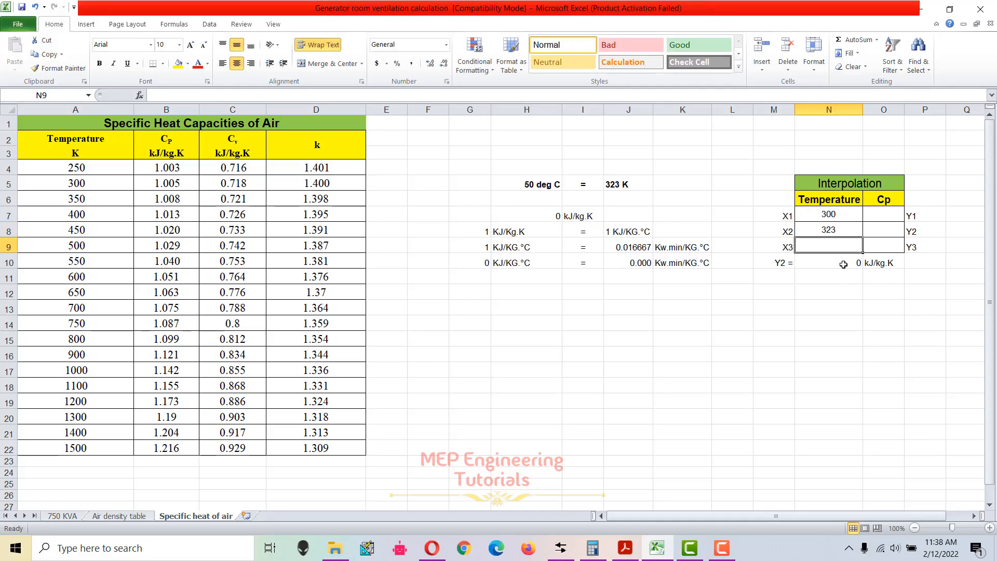
text(400)
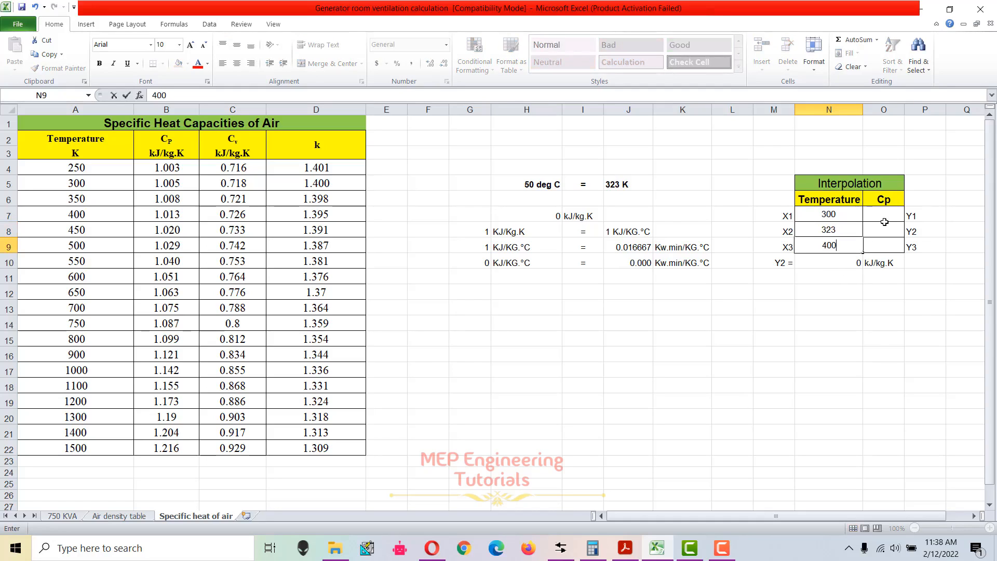
key(BackSpace)
key(BackSpace)
text(350)
- Enter the matching Cp values from table rows 5 and 6 in the interpolation block: 1.005 for Y1 and 1.008 for Y3
click(882, 213)
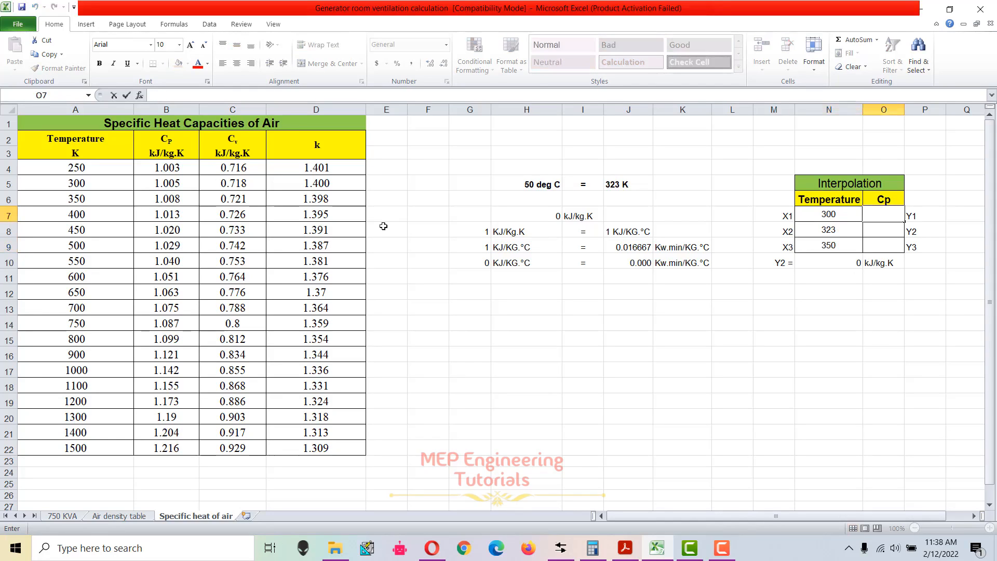
click(7, 185)
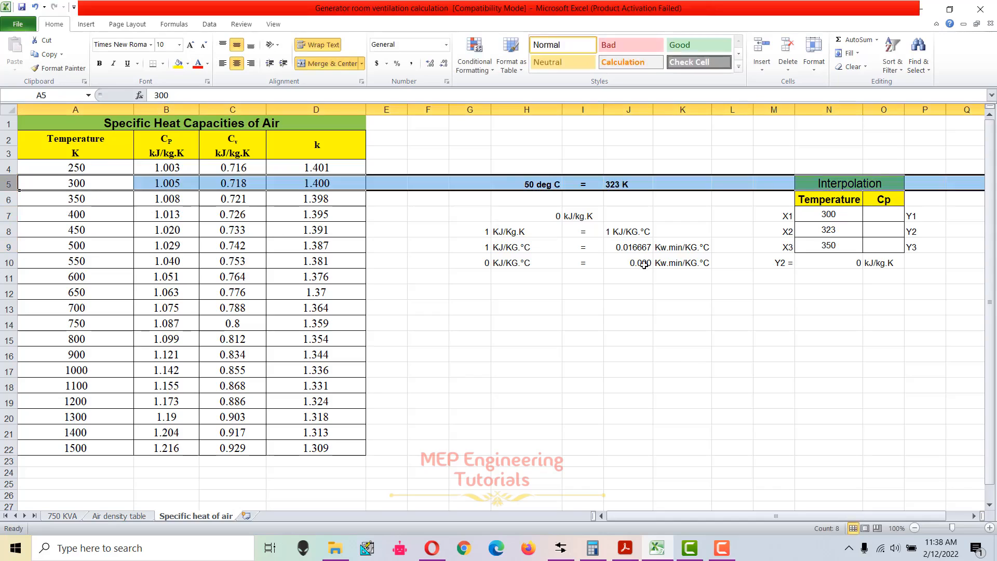
click(887, 214)
text(1.005)
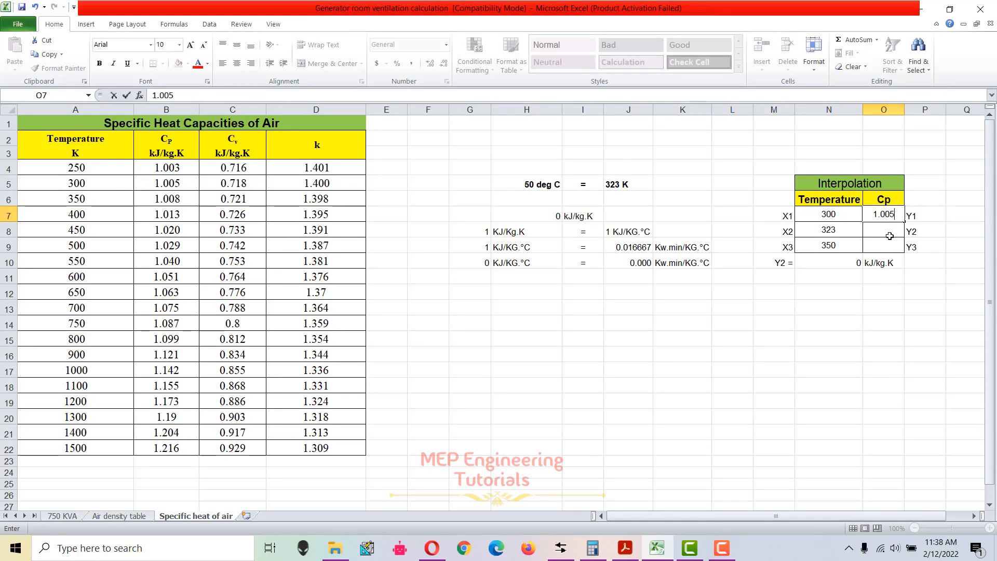
click(883, 252)
double_click(883, 252)
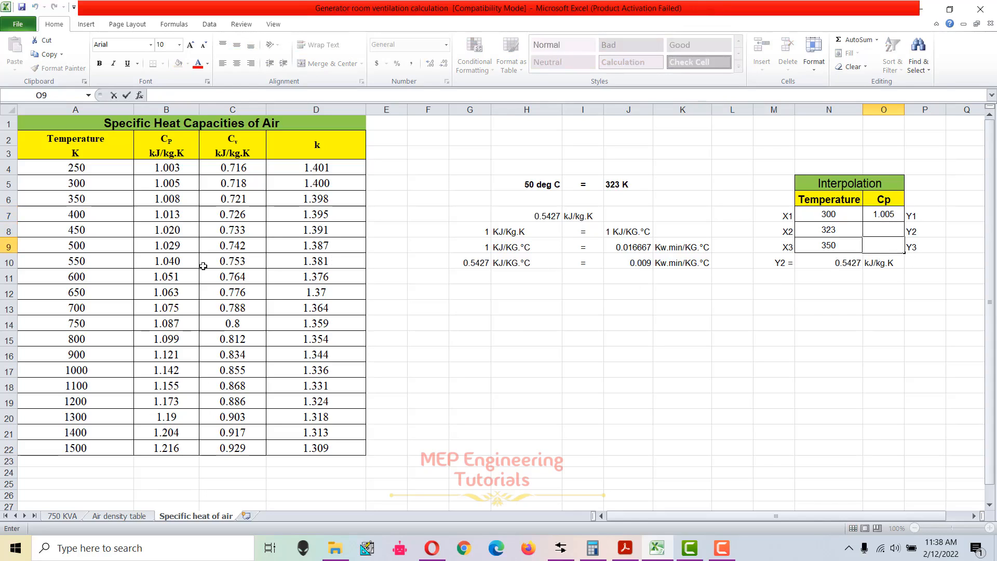
click(7, 200)
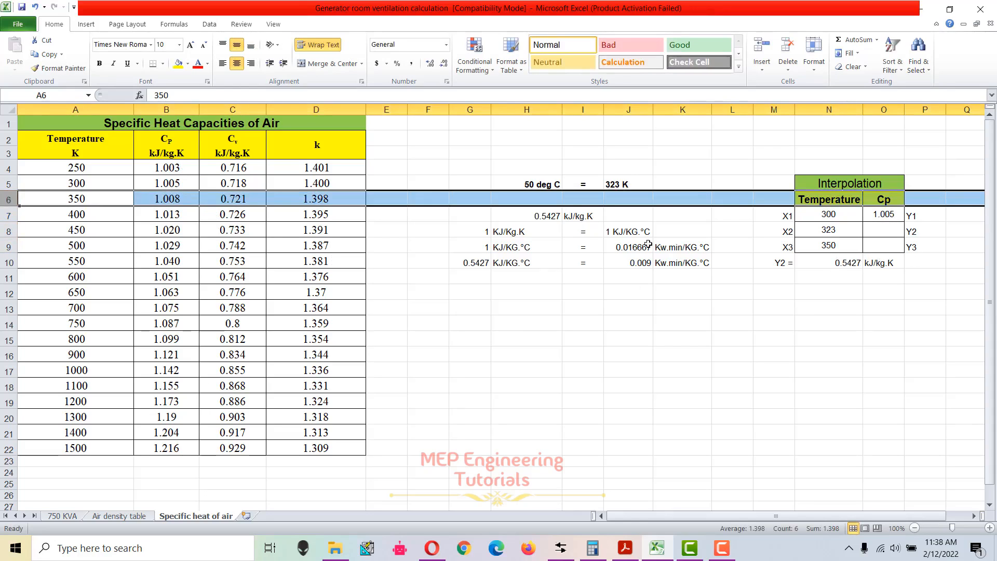
click(883, 248)
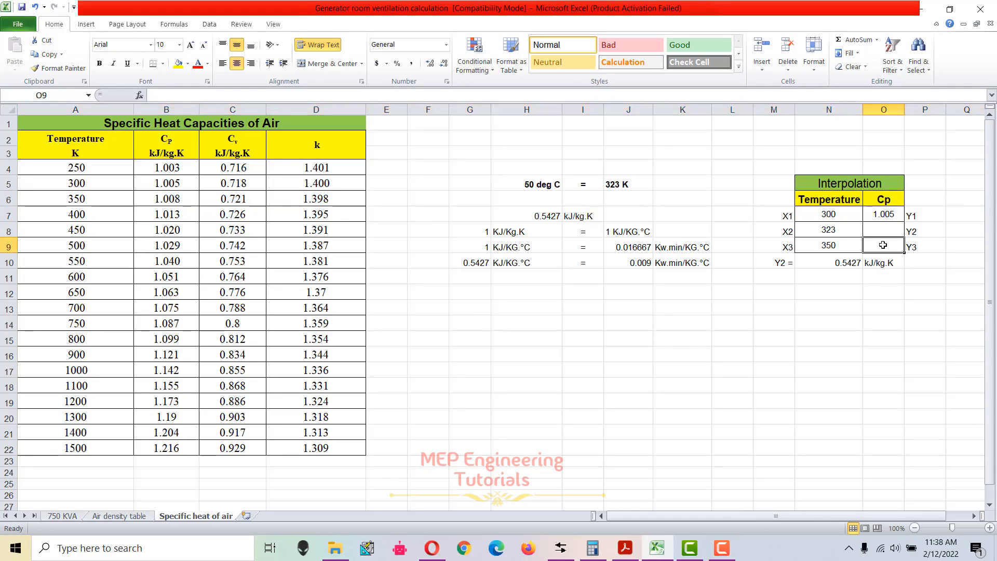
text(1.008)
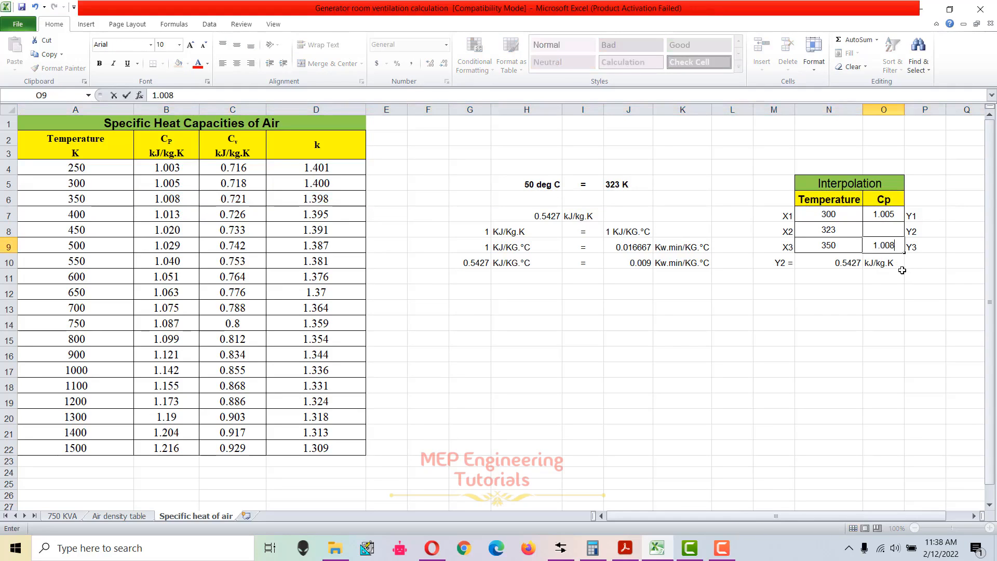
key(Return)
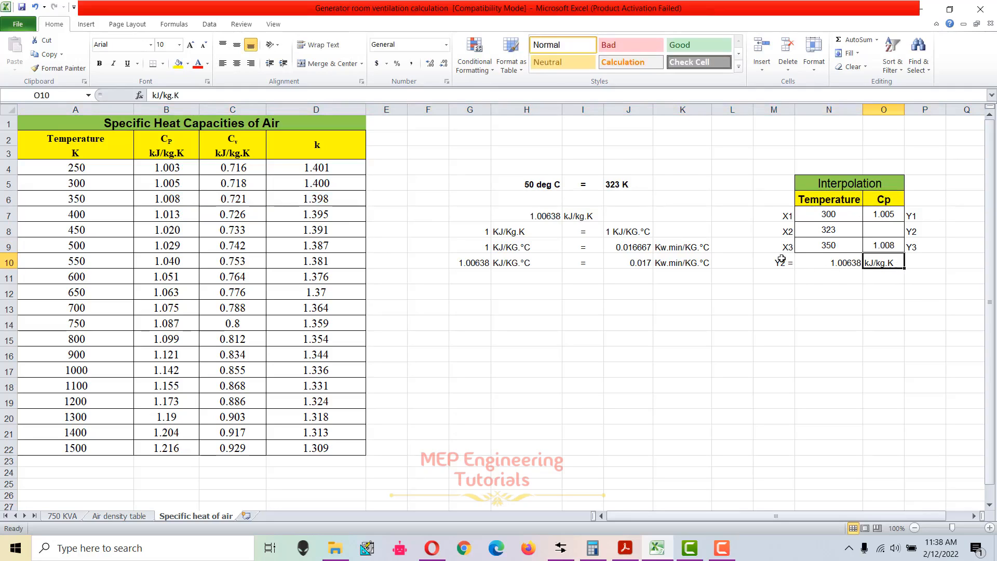
- Review the interpolated Y2 specific heat in row 10 and inspect the formula in cell H7, leaving it as =N10
drag(781, 259, 926, 262)
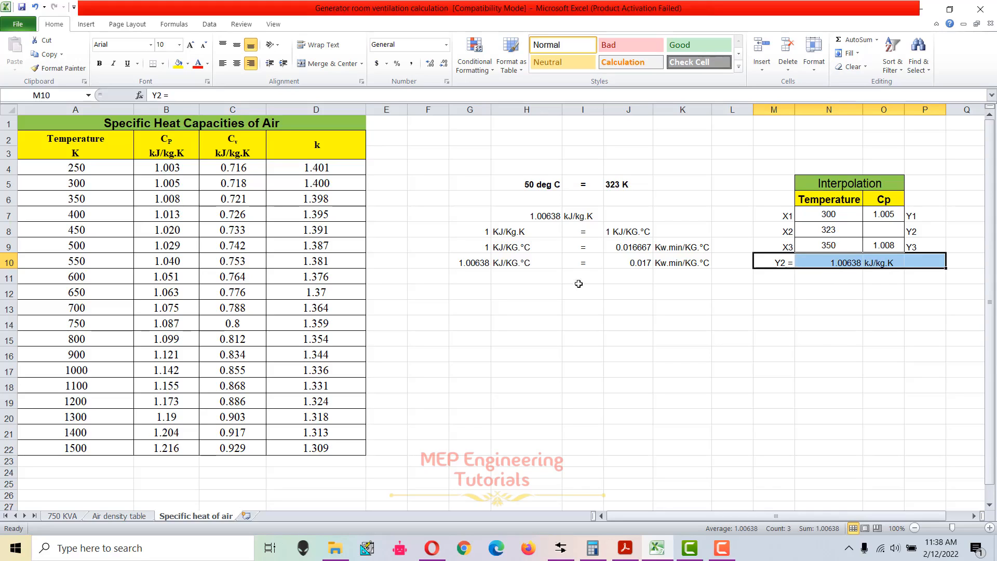
drag(532, 217, 620, 215)
click(620, 215)
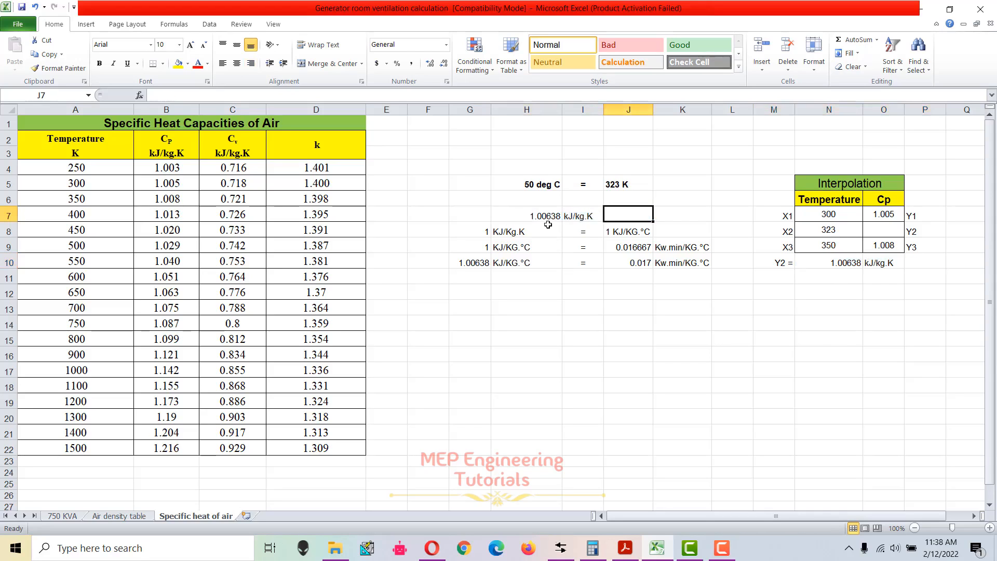
click(522, 217)
text(=N10)
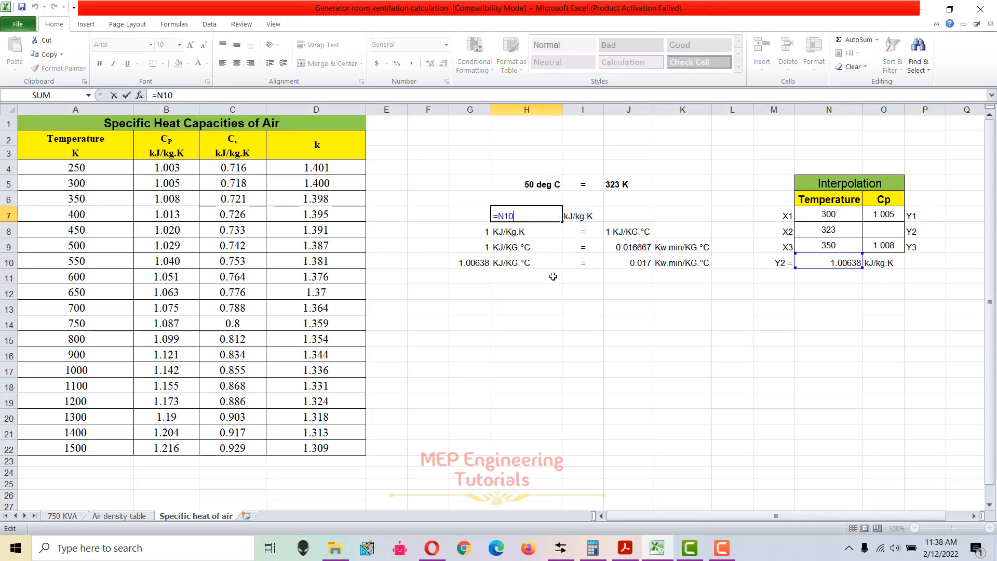
key(ctrl+Return)
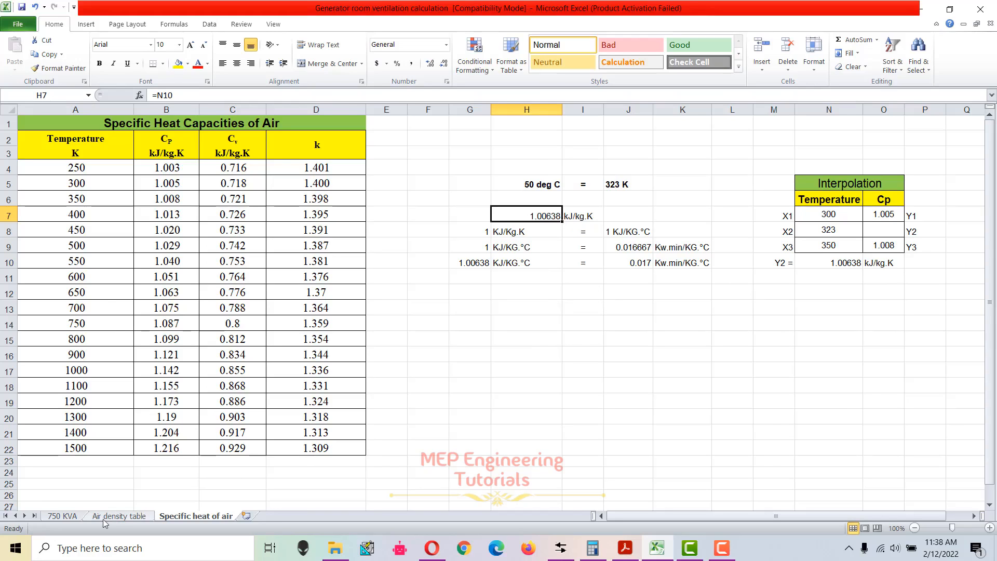
- Return to the 750 KVA sheet and review the specific heat of air entry and its units in row 13
click(62, 516)
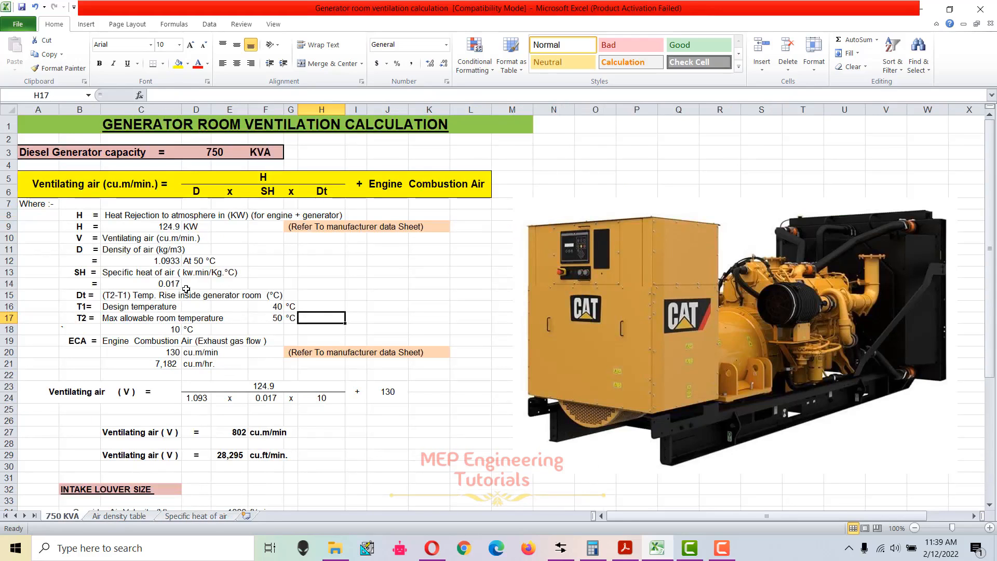
click(98, 274)
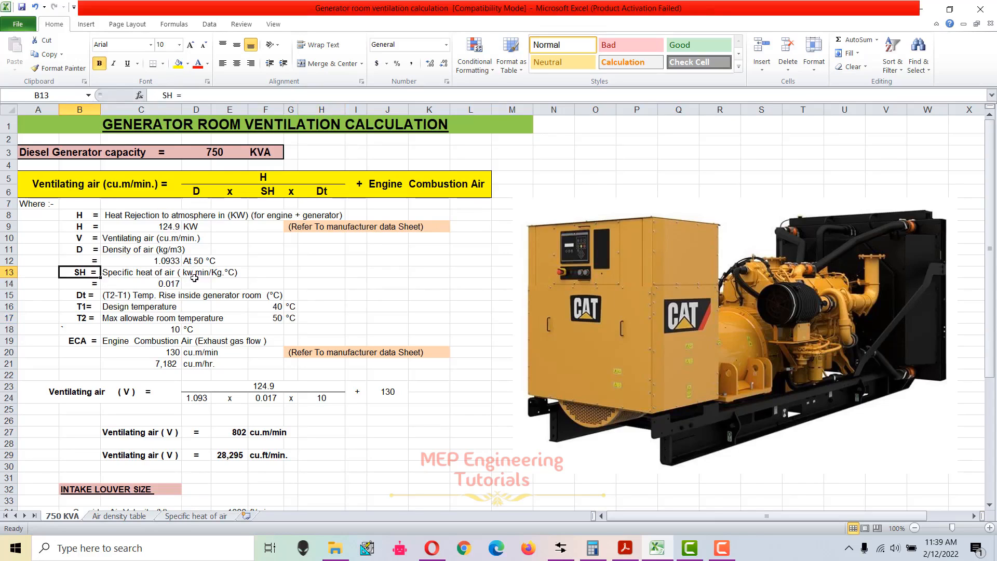
click(194, 277)
drag(86, 275, 230, 273)
click(230, 273)
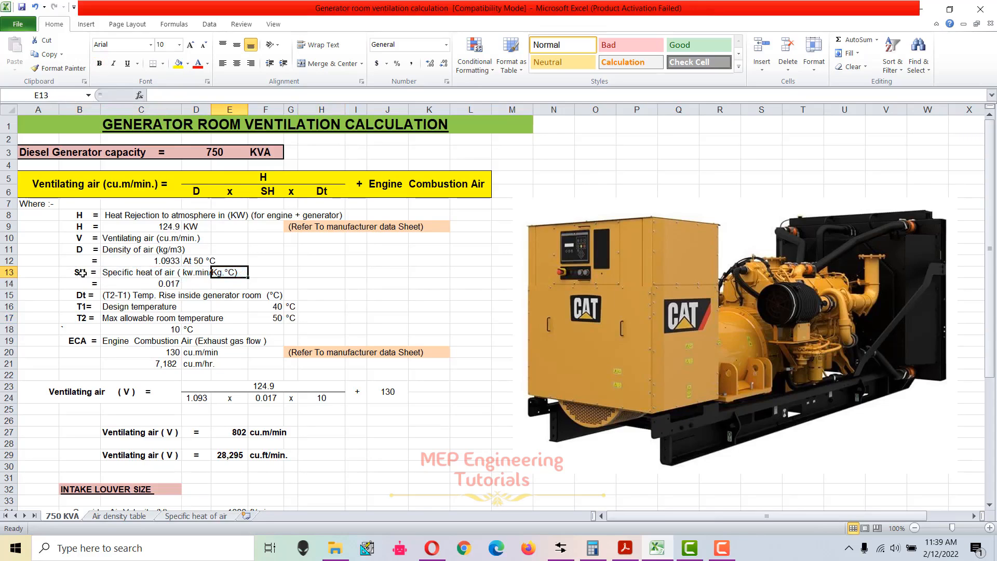
- Select the specific heat of air entry in row 13 and switch to the Specific heat of air sheet
drag(84, 273, 229, 274)
click(230, 273)
click(195, 516)
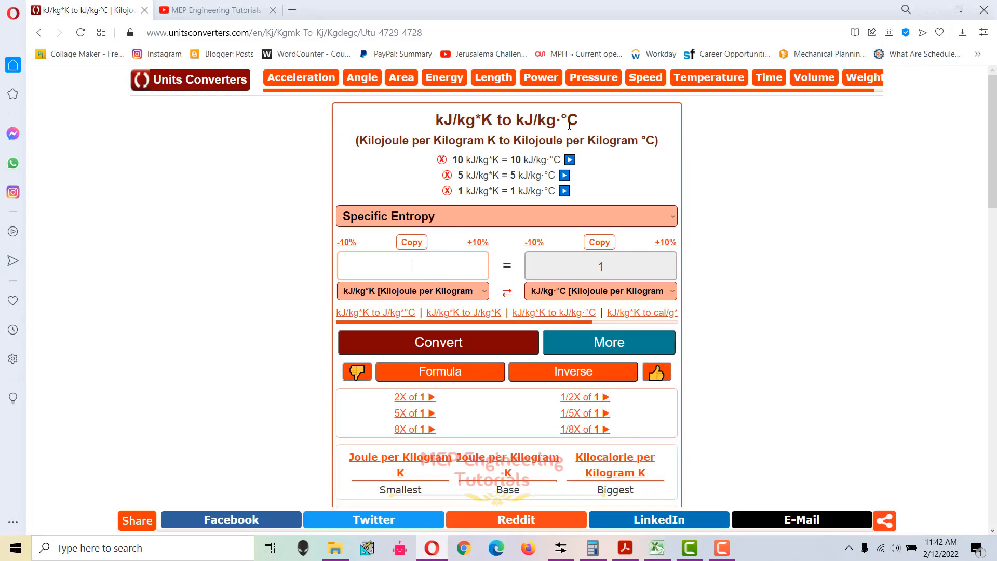
- Convert 1 kJ/kg*K to kJ/kg·°C in the browser's Units Converters page
click(427, 266)
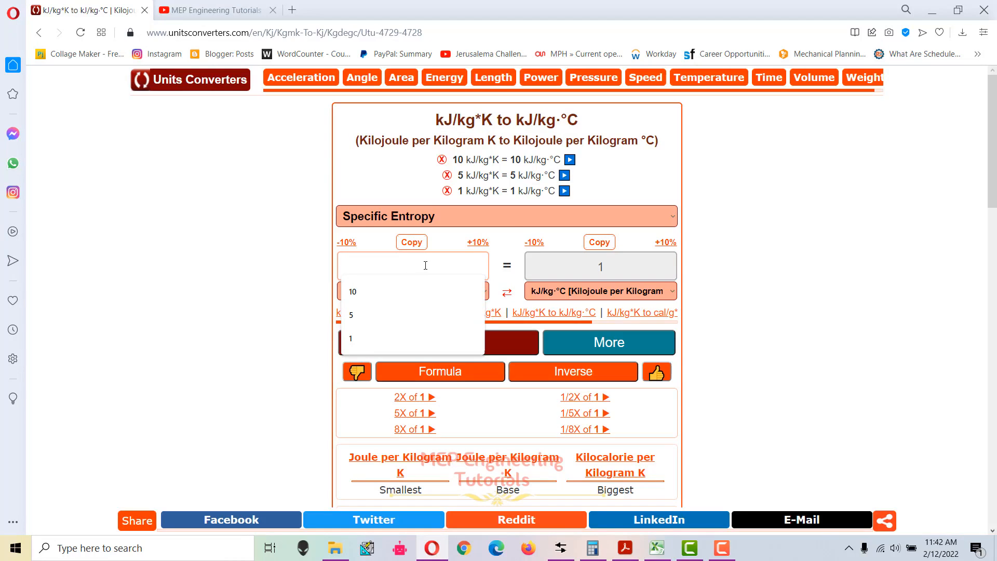
text(1)
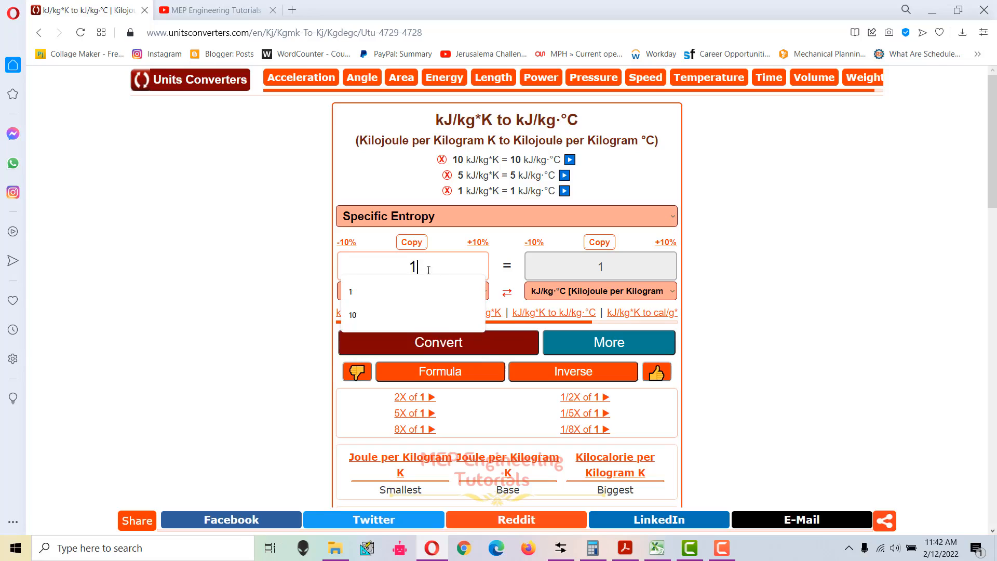
click(422, 345)
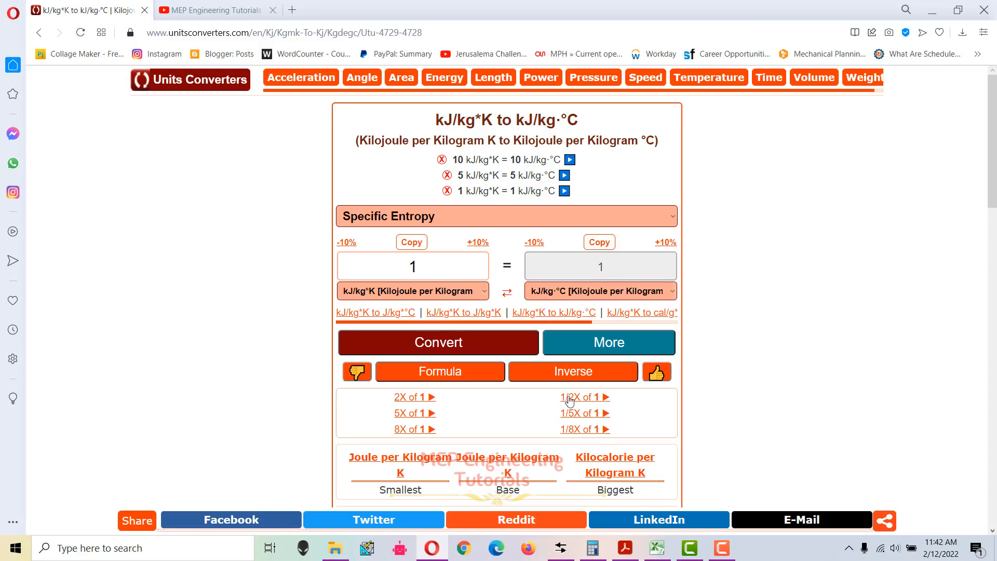
- Return to the Excel workbook, review the unit conversion in row 8 and inspect the conversion factor in cell J9 without changing it
click(657, 548)
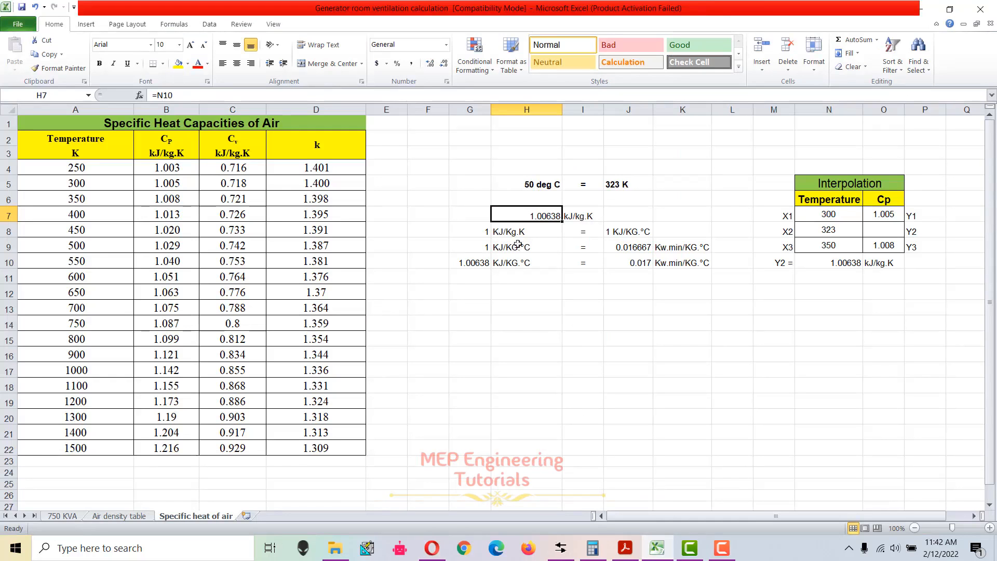
drag(478, 233, 647, 231)
click(646, 231)
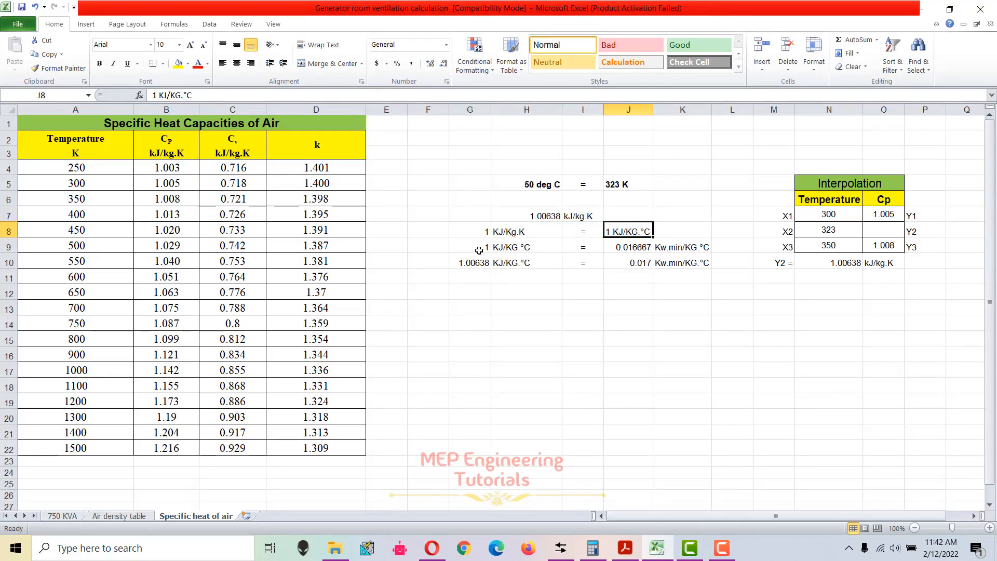
double_click(628, 247)
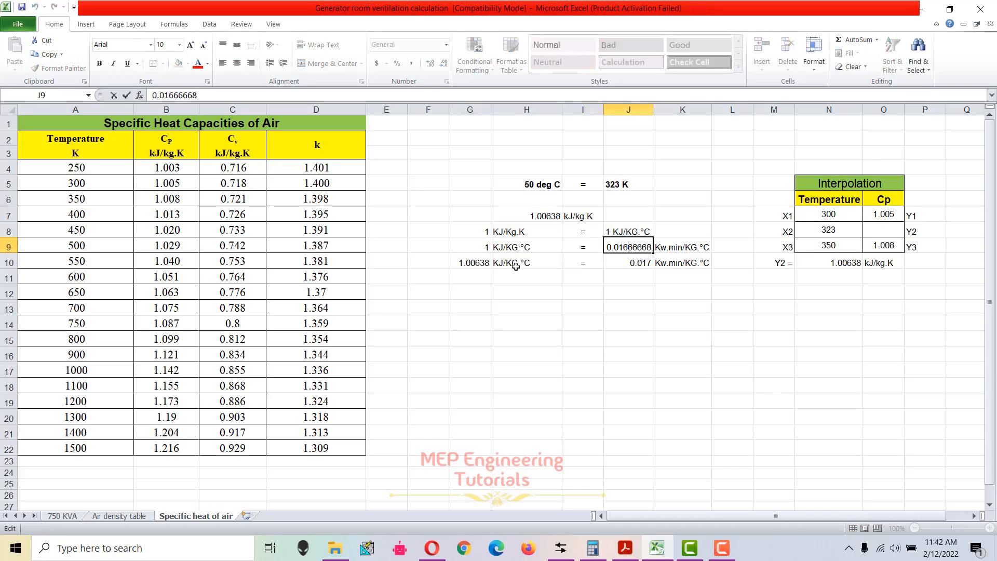
key(Escape)
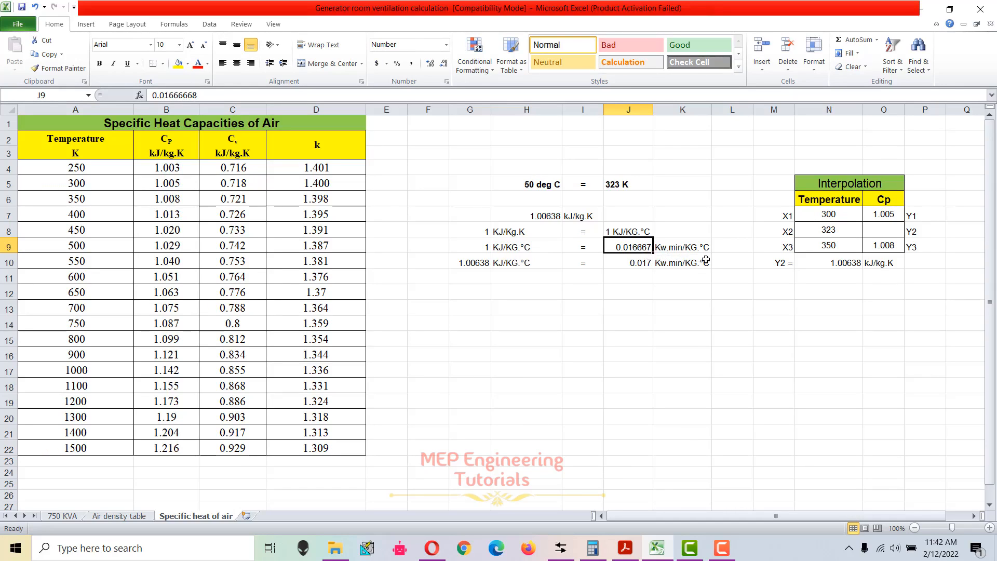
- Check the specific heat units in row 13 of the 750 KVA sheet against the conversion in row 9 of the Specific heat of air sheet
click(68, 515)
drag(78, 272, 244, 272)
click(129, 516)
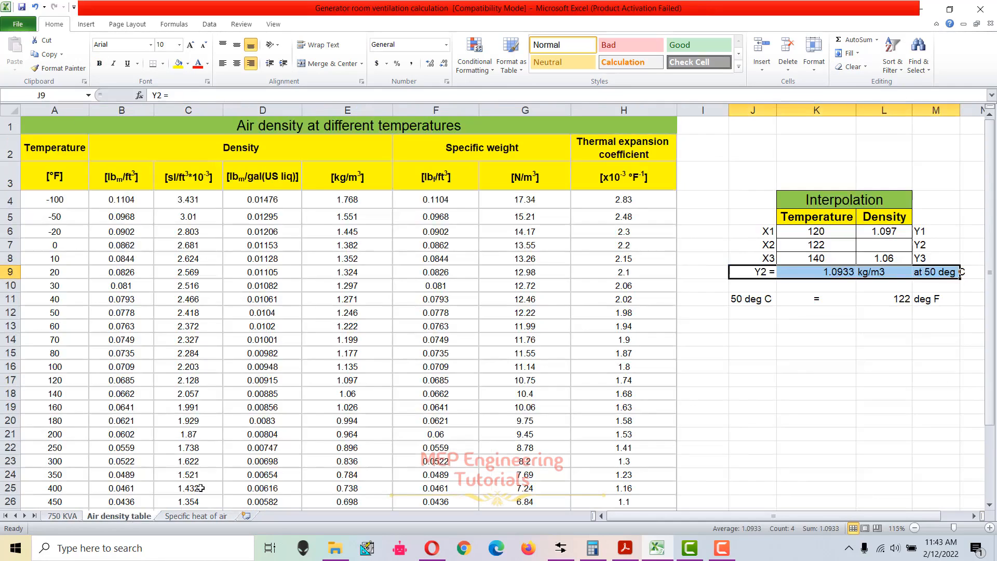
click(196, 516)
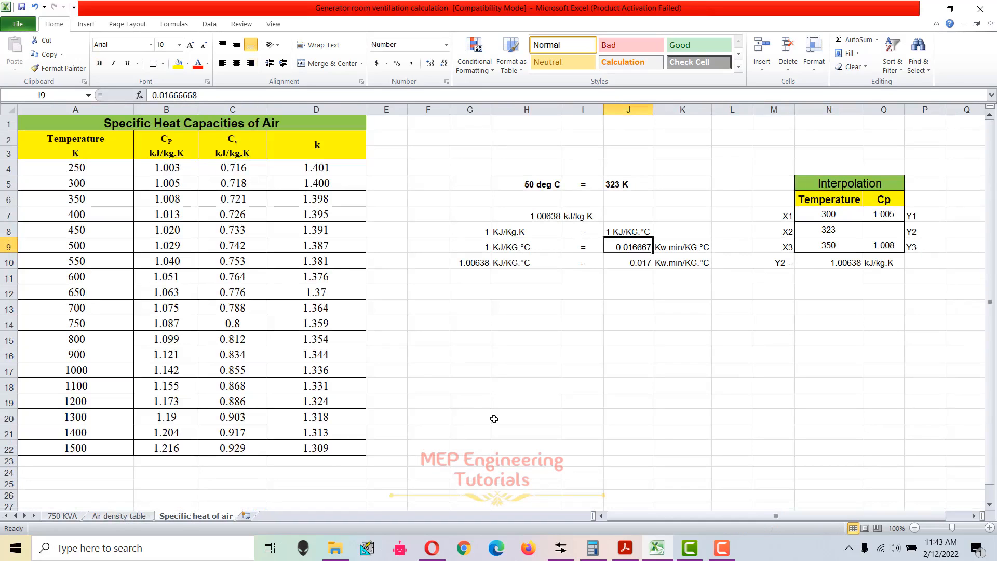
drag(483, 247, 675, 247)
click(675, 247)
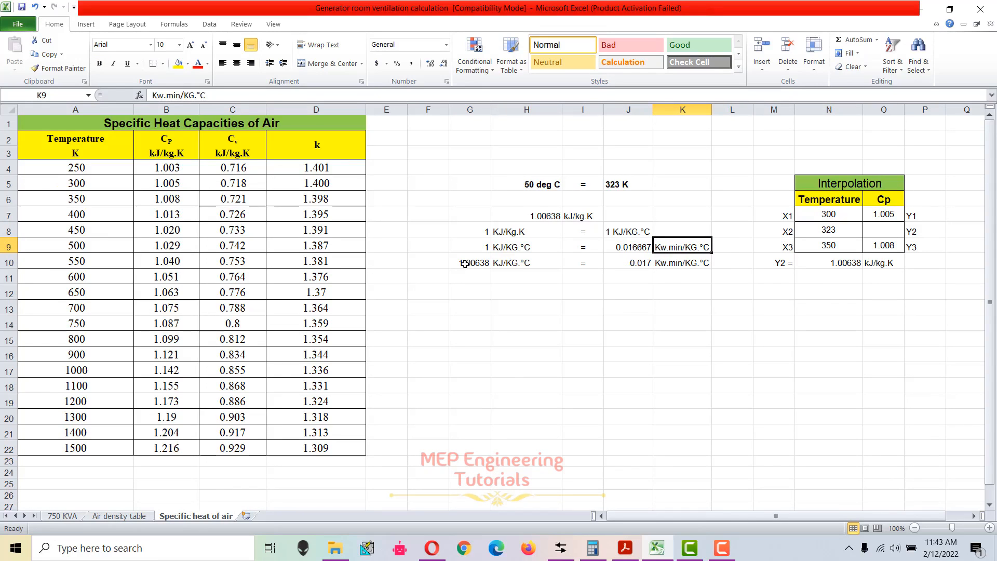
- Inspect the converted specific heat formula in cell J10, leaving it as =H7*J9, and review the whole of row 10
click(624, 262)
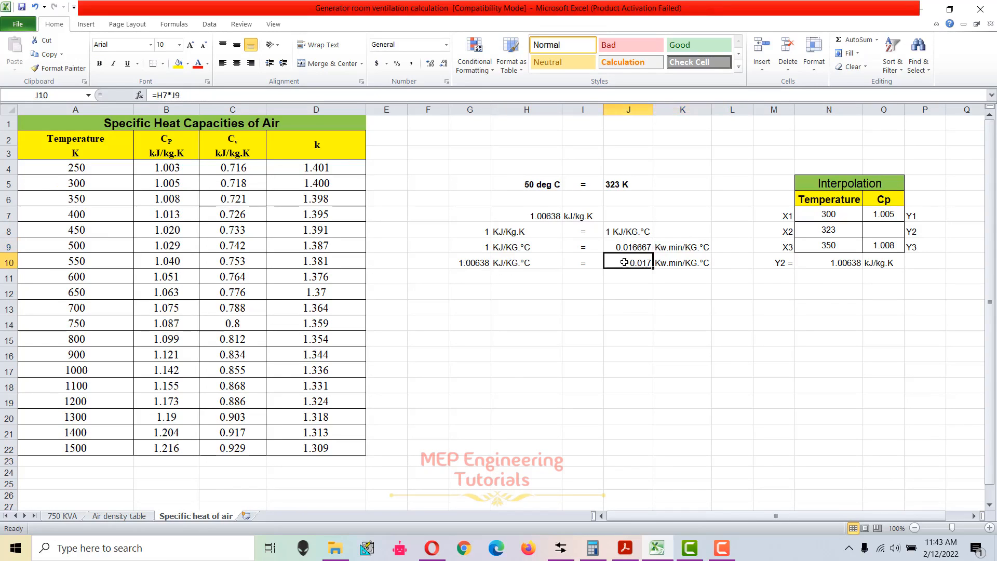
double_click(624, 262)
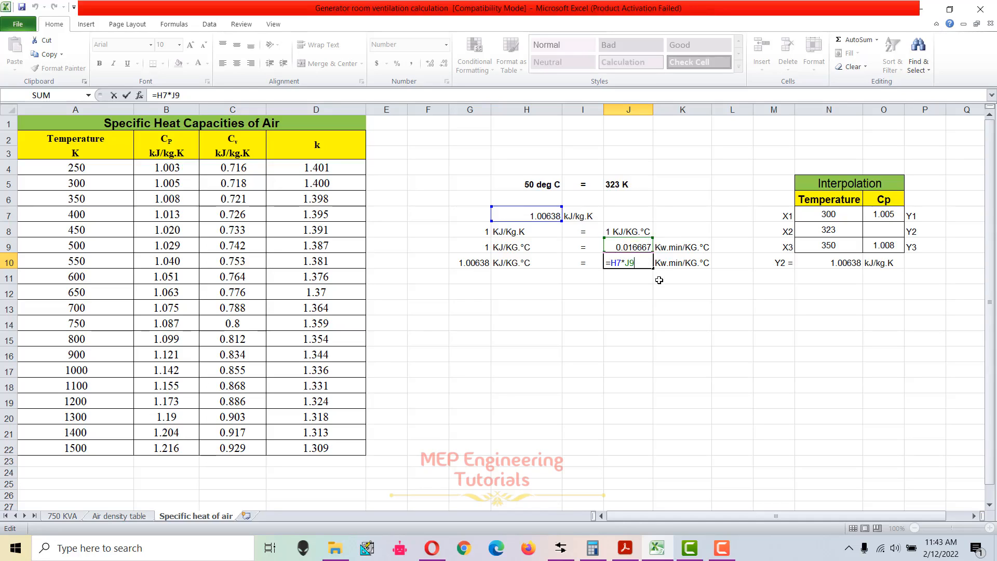
key(ctrl+Return)
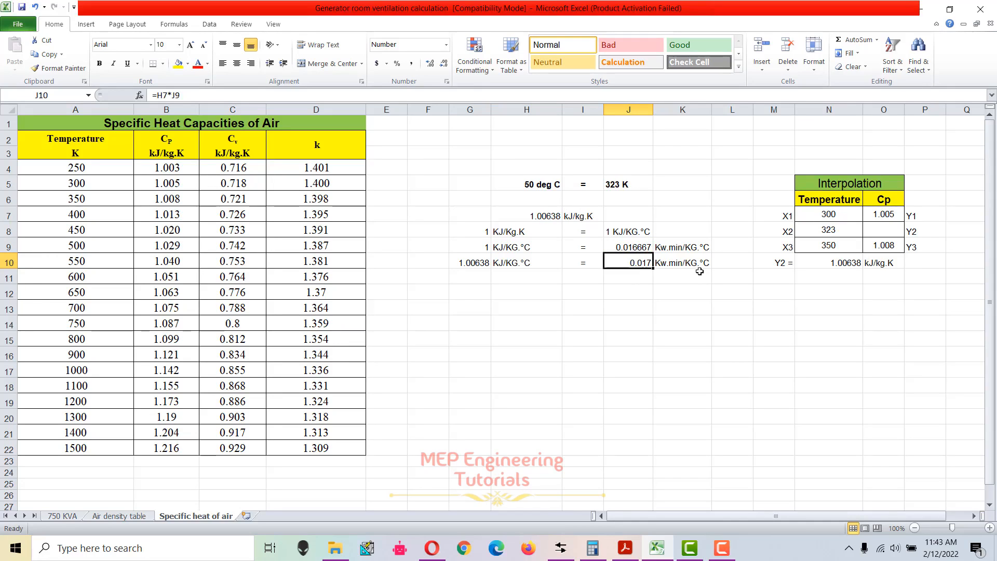
drag(718, 263, 470, 263)
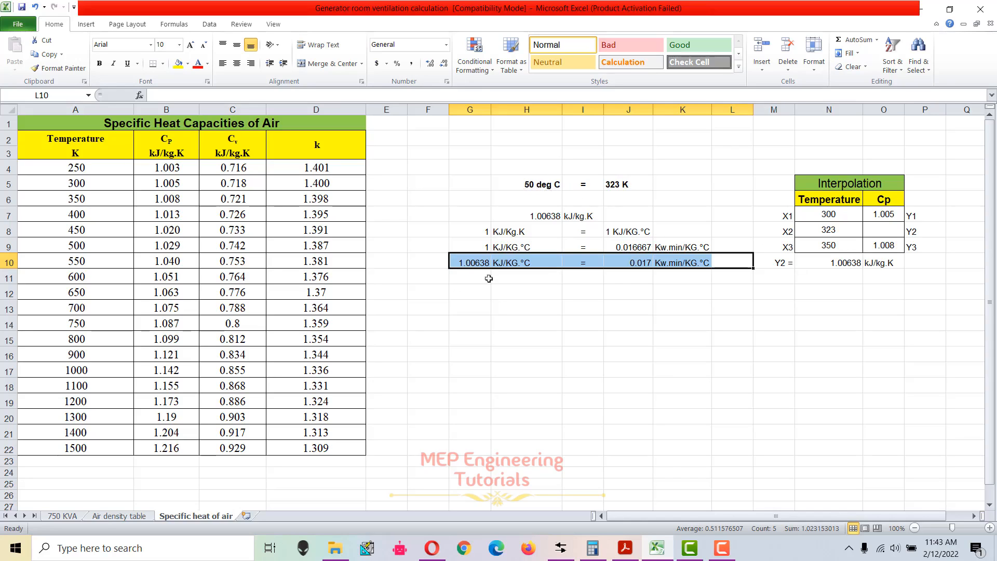
- Return to the 750 KVA sheet and review the engine combustion air entry in rows 19 to 22
click(77, 516)
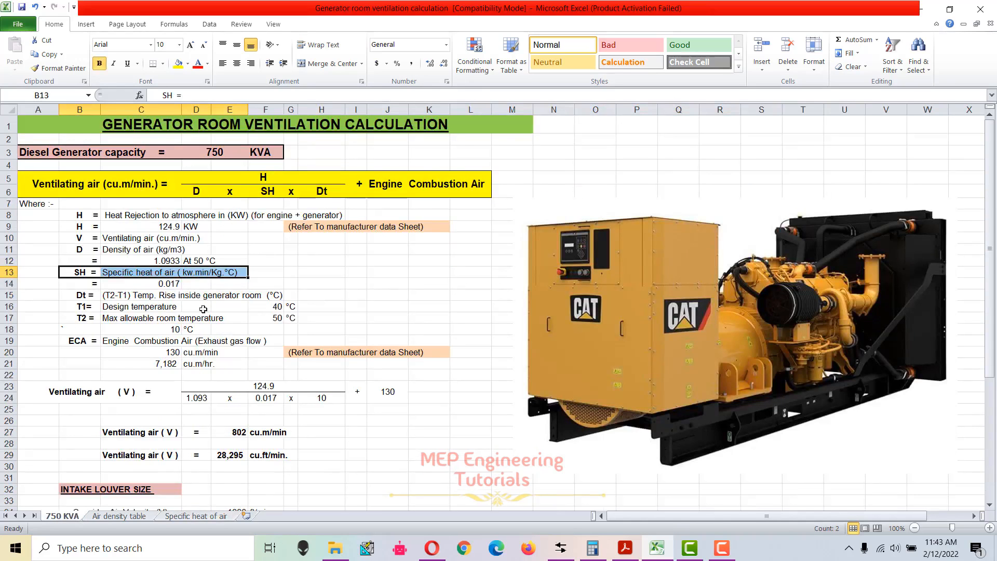
click(200, 516)
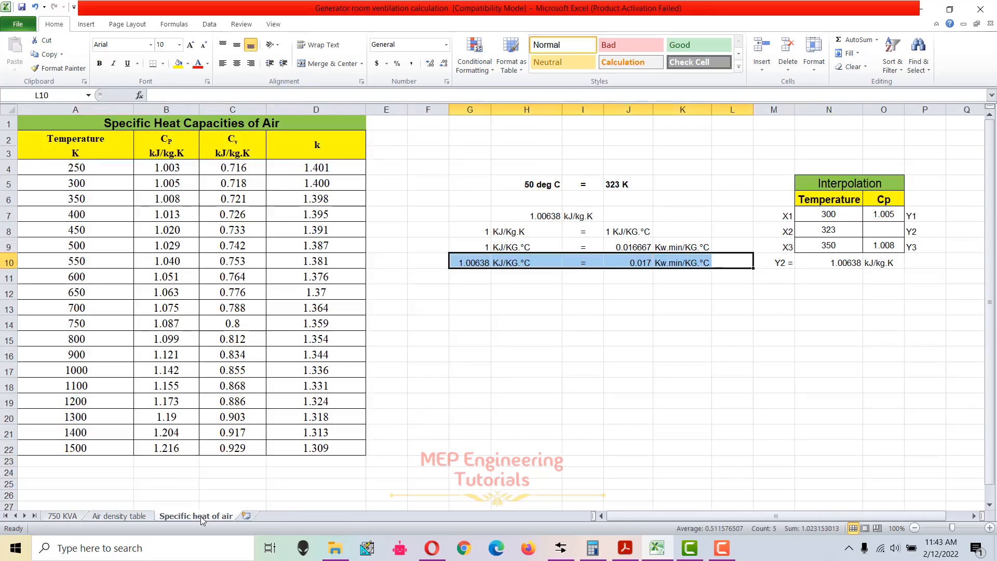
click(78, 518)
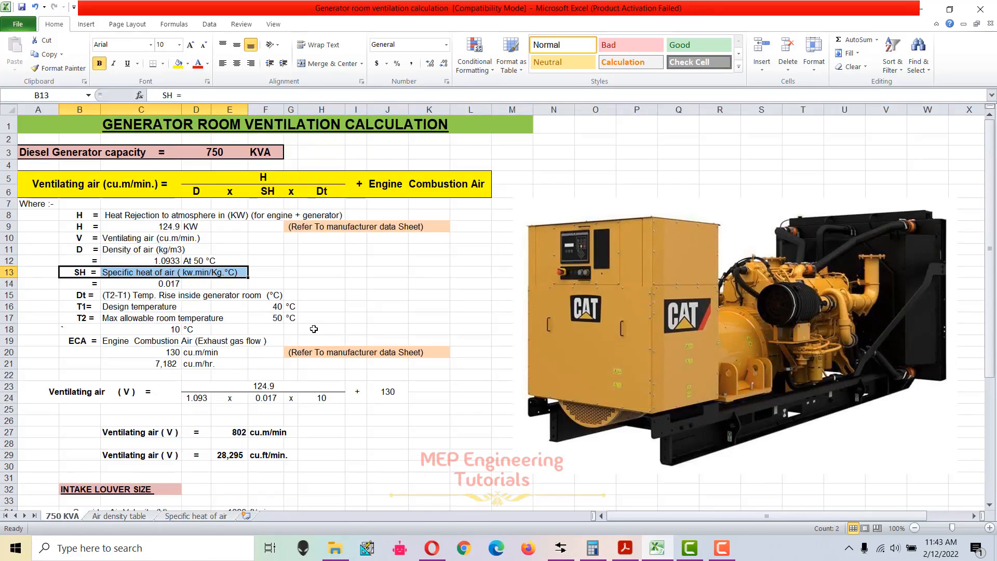
scroll(315, 329, down, 1)
drag(77, 285, 440, 319)
scroll(440, 319, up, 1)
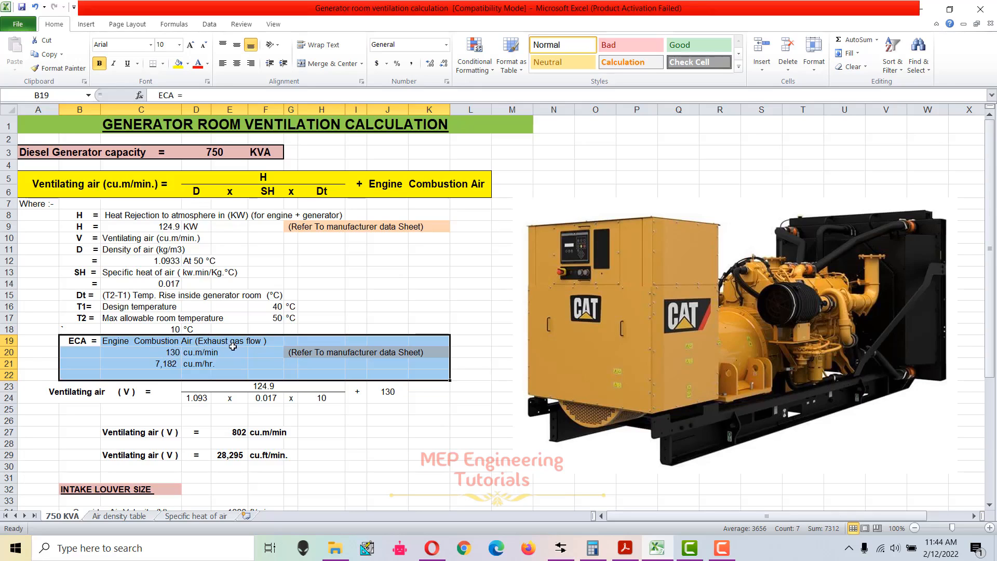
- Switch to the CAT 750KVA generator catalog in Acrobat Reader and highlight the exhaust gas flow rate in m³/min under Exhaust System
click(626, 550)
scroll(707, 326, up, 4)
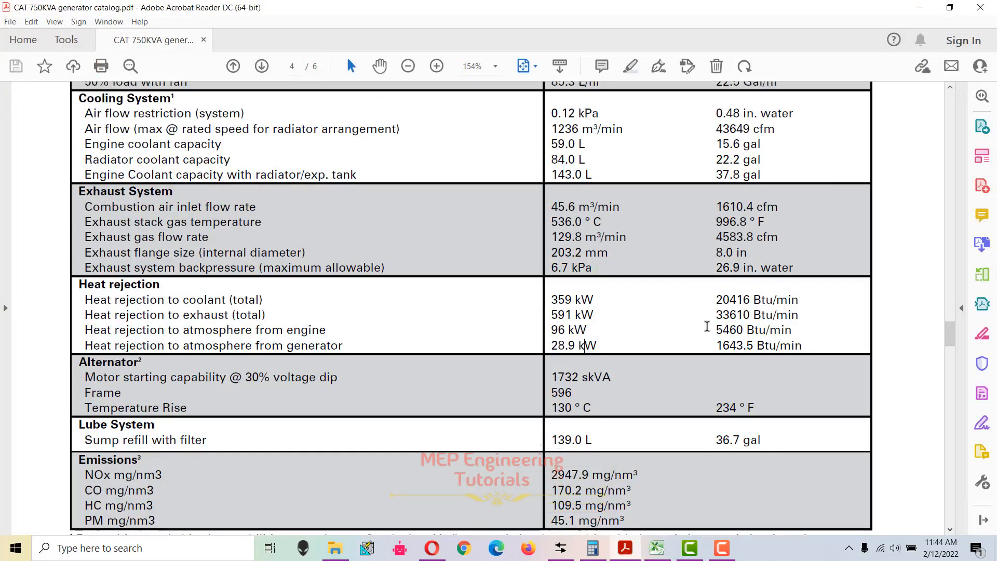
scroll(707, 326, up, 2)
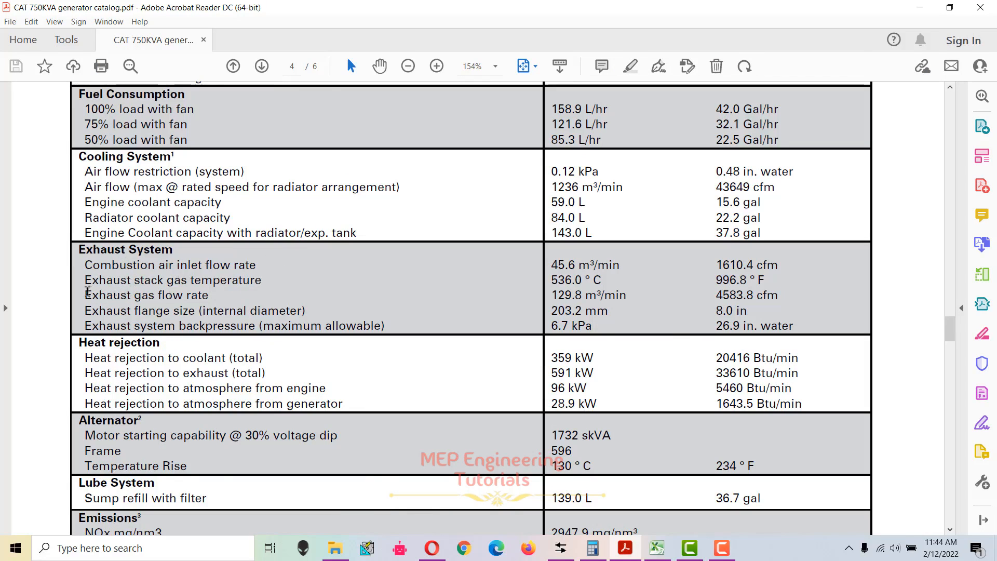
drag(86, 295, 574, 298)
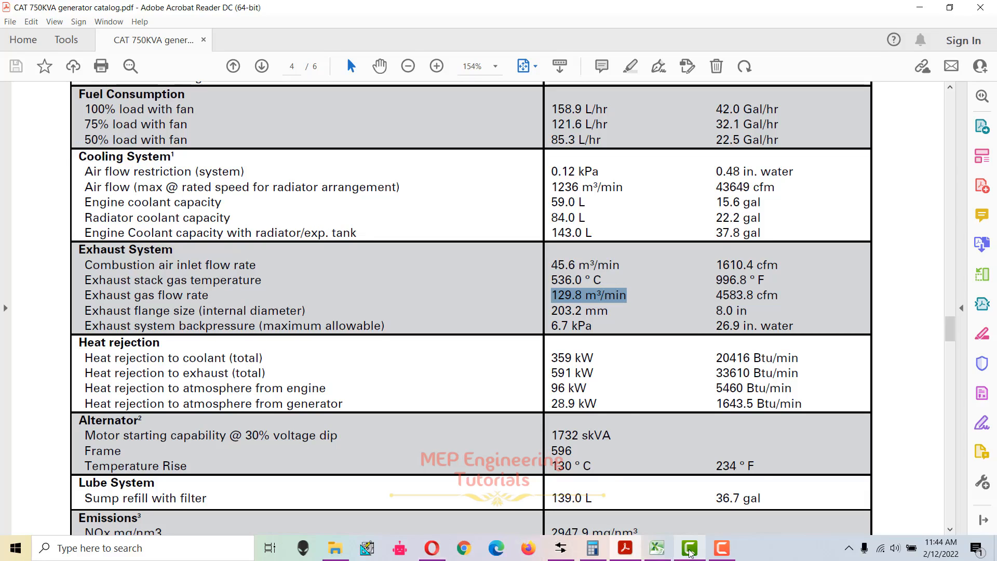
- Return to the Excel workbook and review the engine combustion air values and their units in rows 20 and 21
click(657, 548)
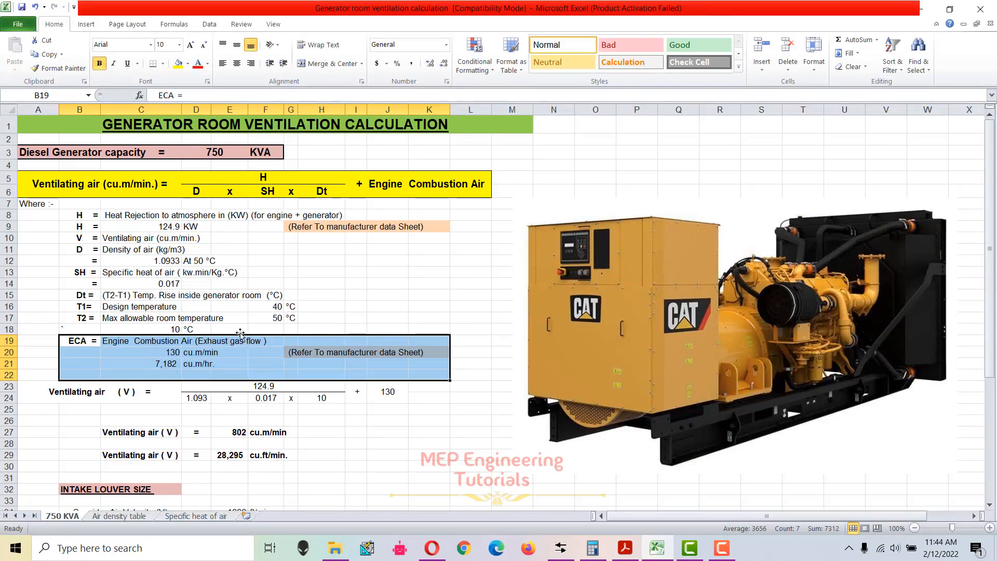
click(167, 355)
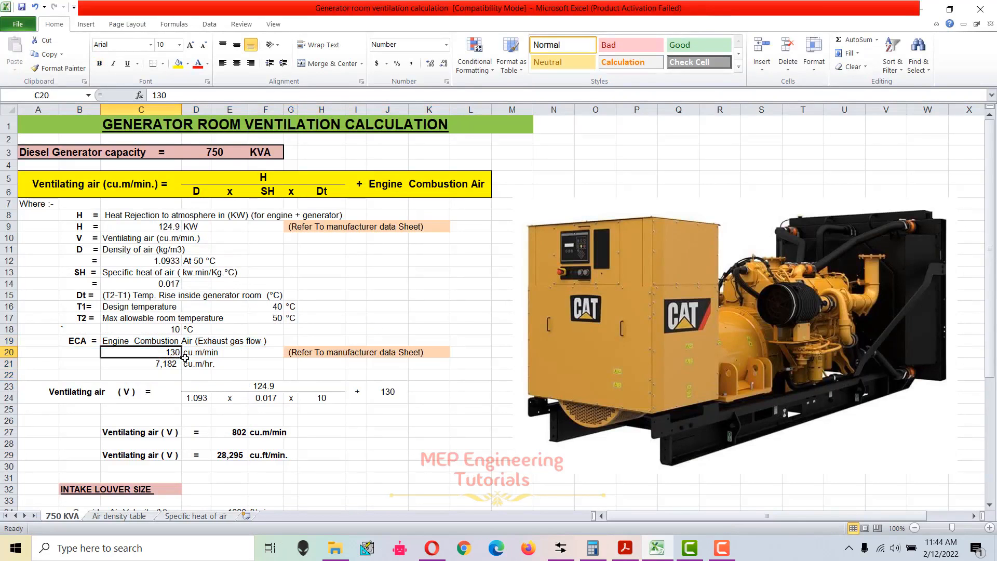
scroll(235, 382, down, 1)
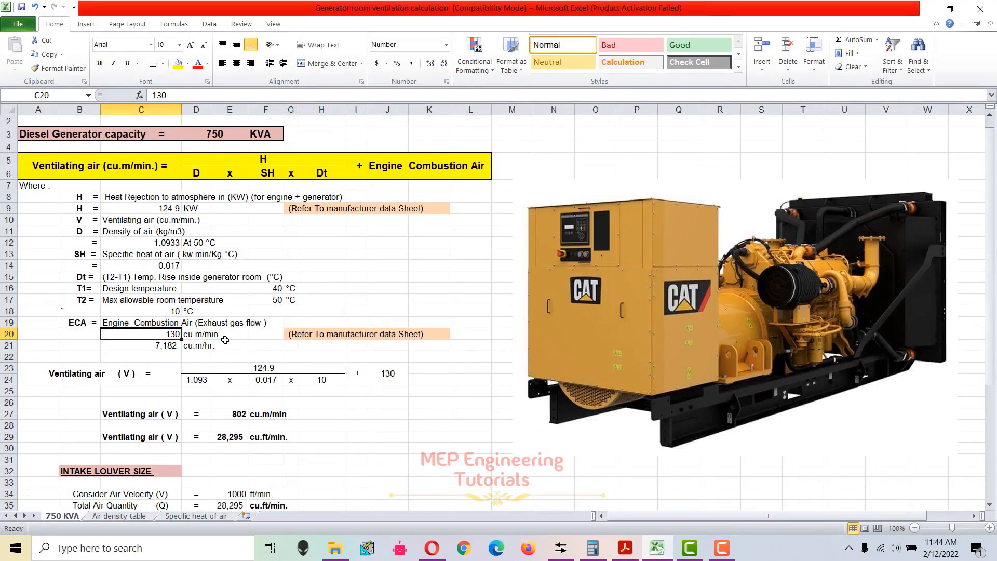
click(188, 346)
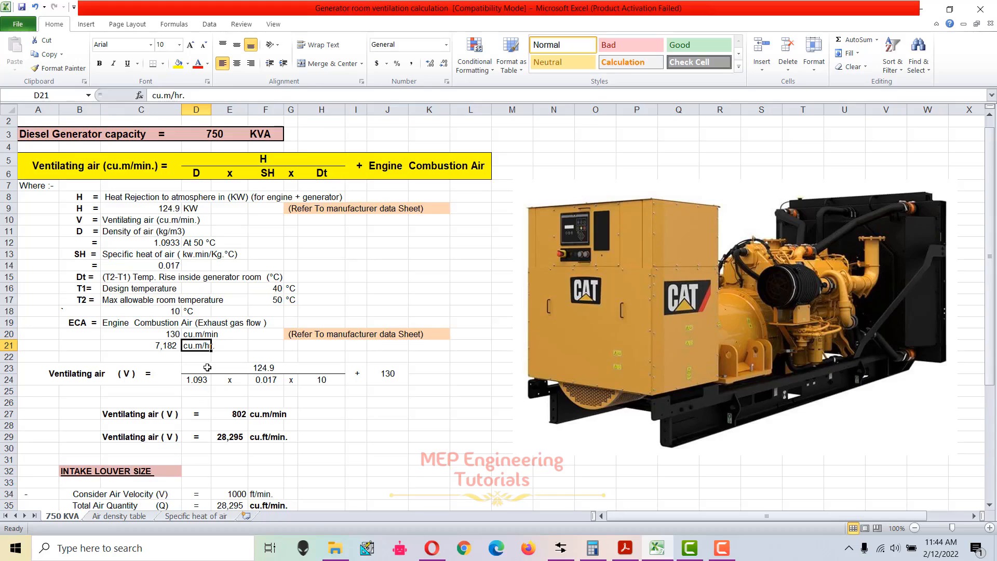
drag(139, 334, 209, 337)
click(209, 335)
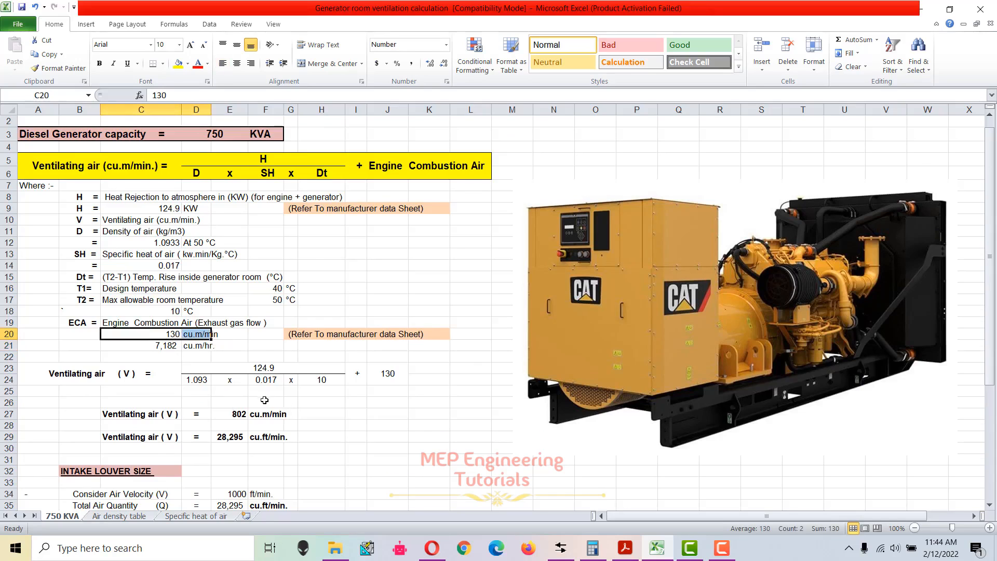
- Compare the ventilating air formula in rows 5 and 6 with the substituted values in rows 23 and 24
scroll(264, 398, up, 1)
click(265, 177)
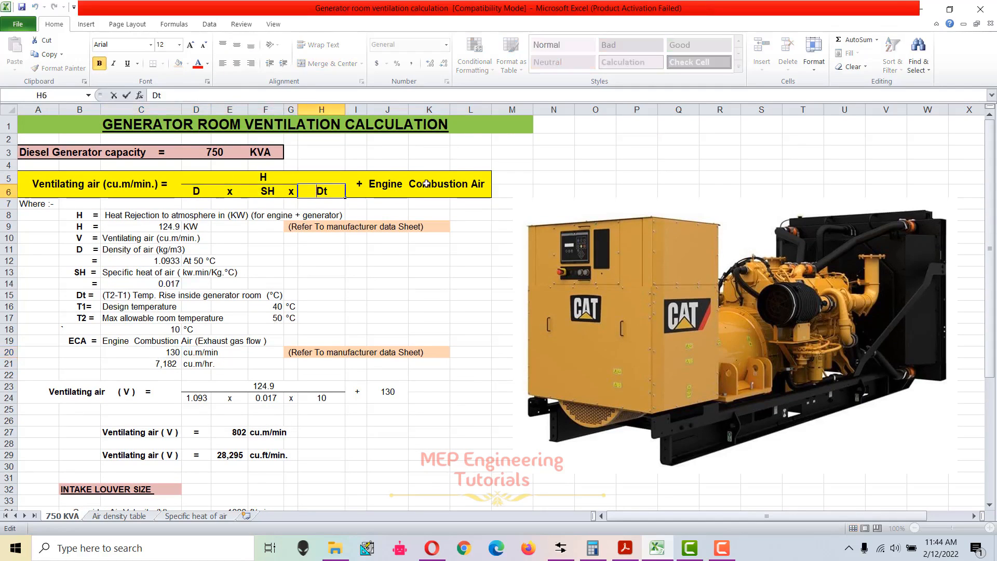
click(429, 187)
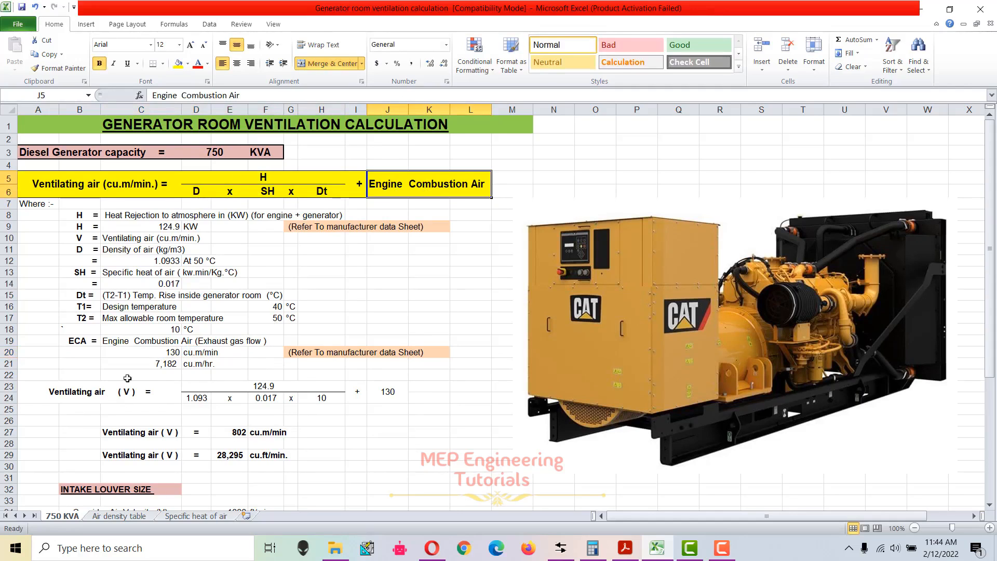
drag(63, 382, 377, 396)
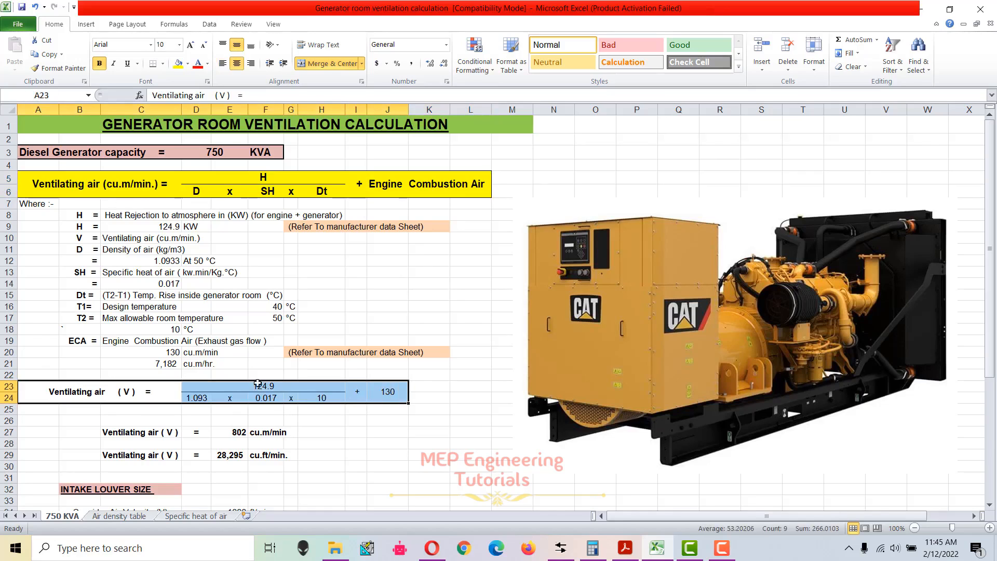
- Inspect the ventilating air formula in cell E27, leaving it as =(D23/(D24*F24*H24))+J23
click(238, 433)
double_click(239, 432)
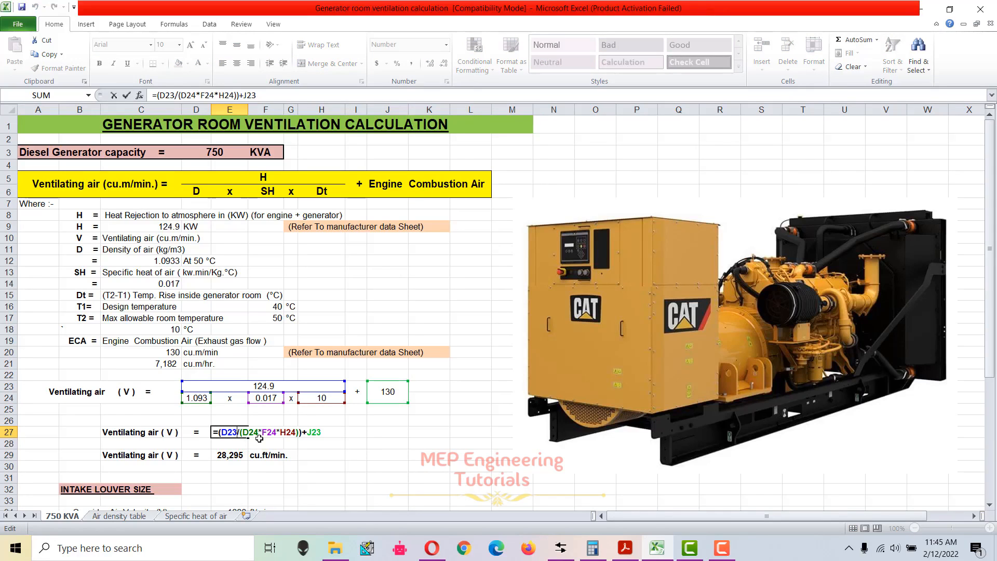
key(ctrl+Return)
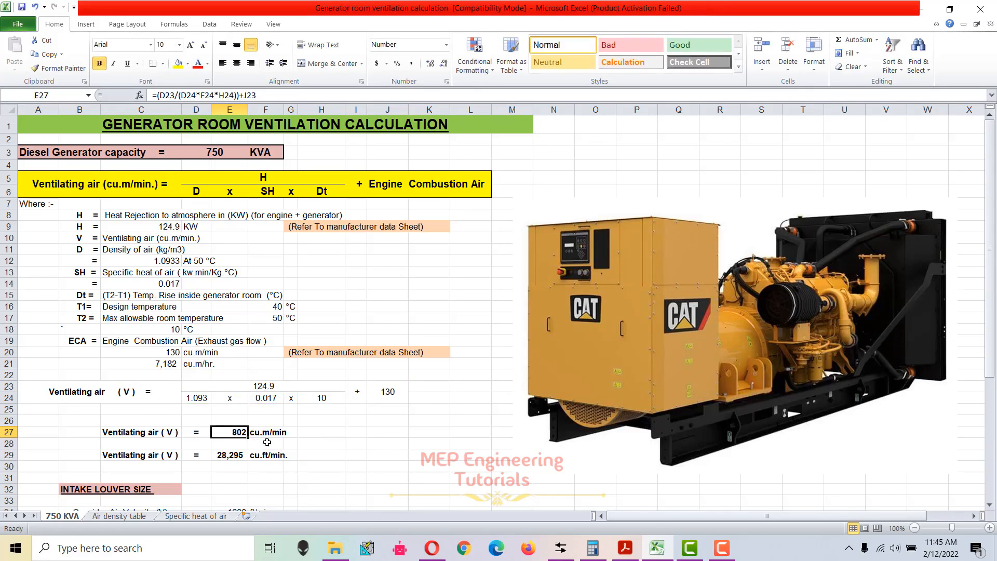
- Review the ventilating air entry in cu.ft/min in row 29 and inspect the formula in cell E29
scroll(273, 440, down, 1)
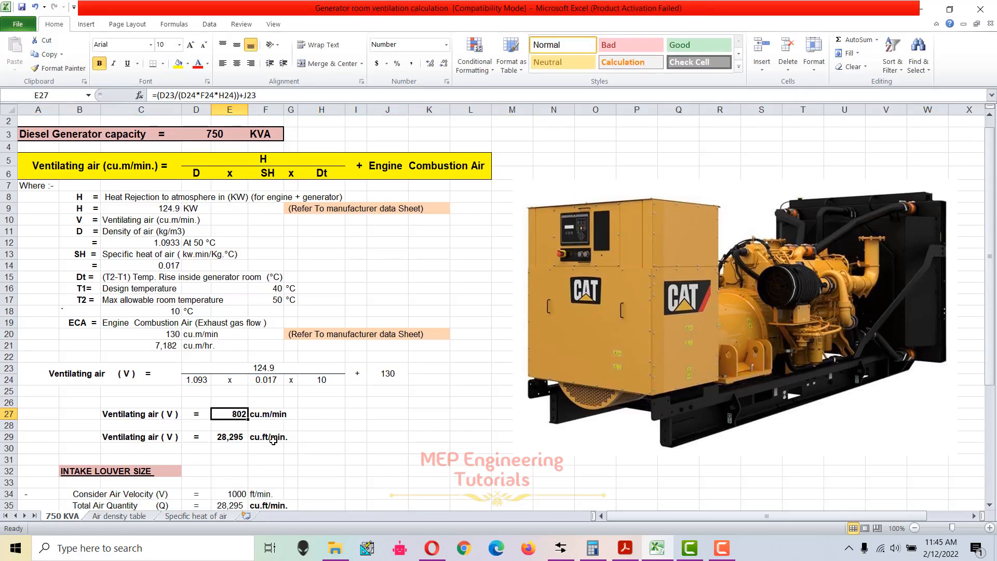
drag(126, 437, 279, 437)
click(279, 436)
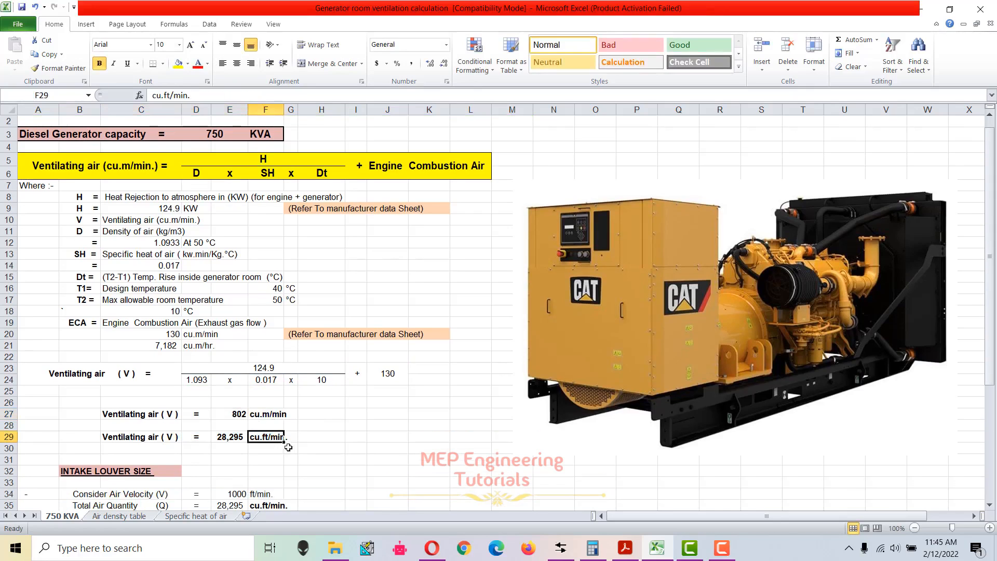
click(237, 439)
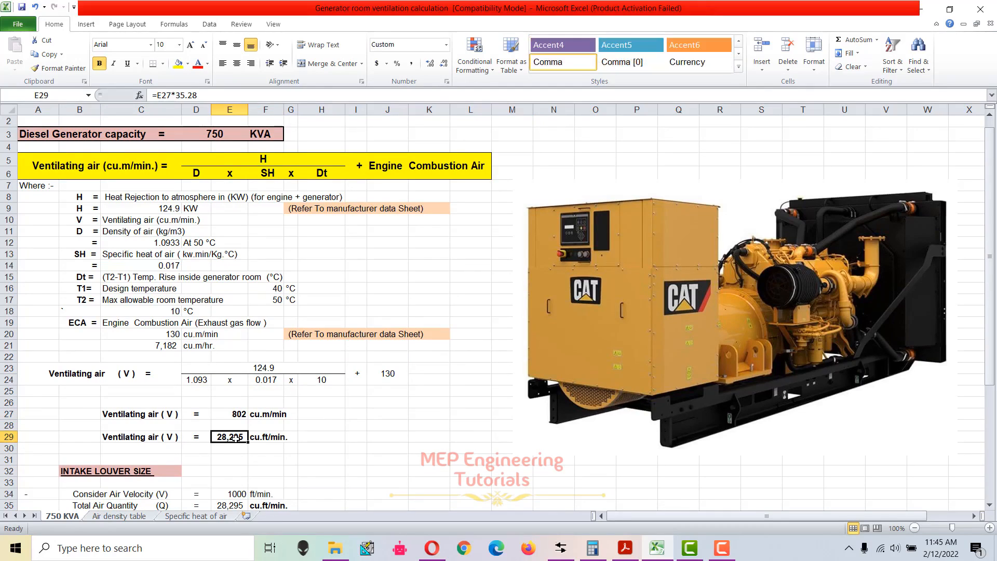
- Check the cu.ft/min conversion formula in cell E29 and highlight the ventilating air result across C29:G29
double_click(233, 437)
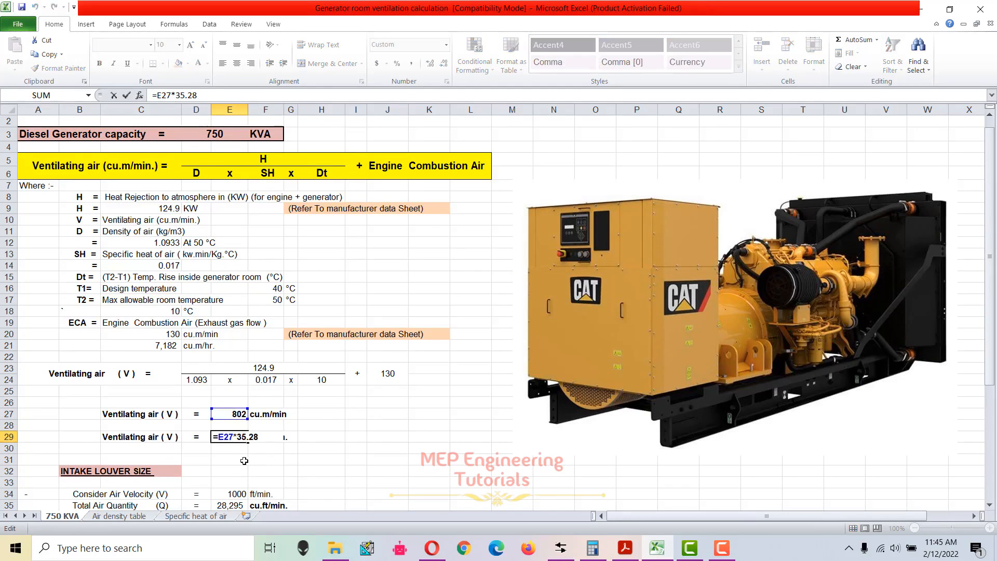
key(Escape)
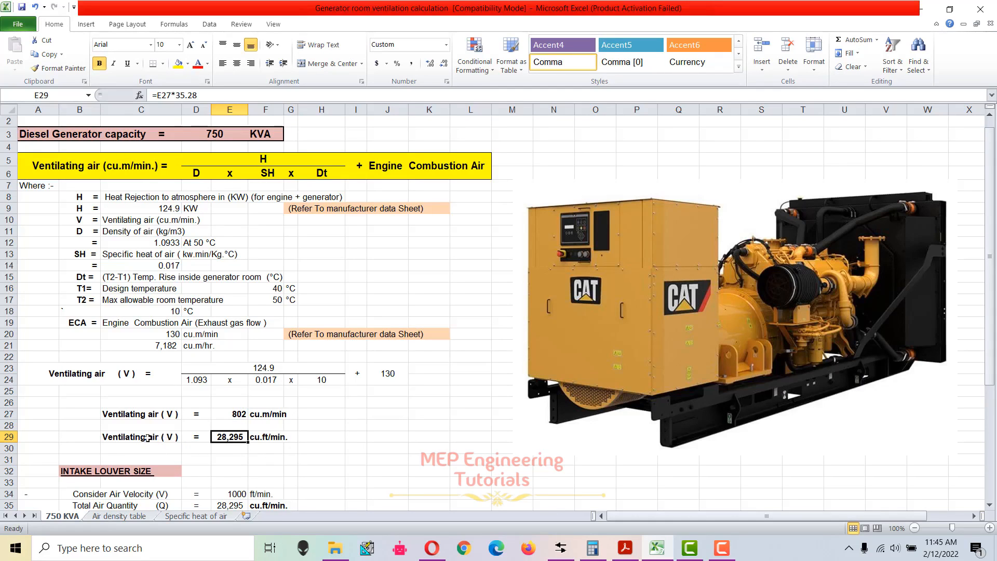
drag(147, 438, 292, 438)
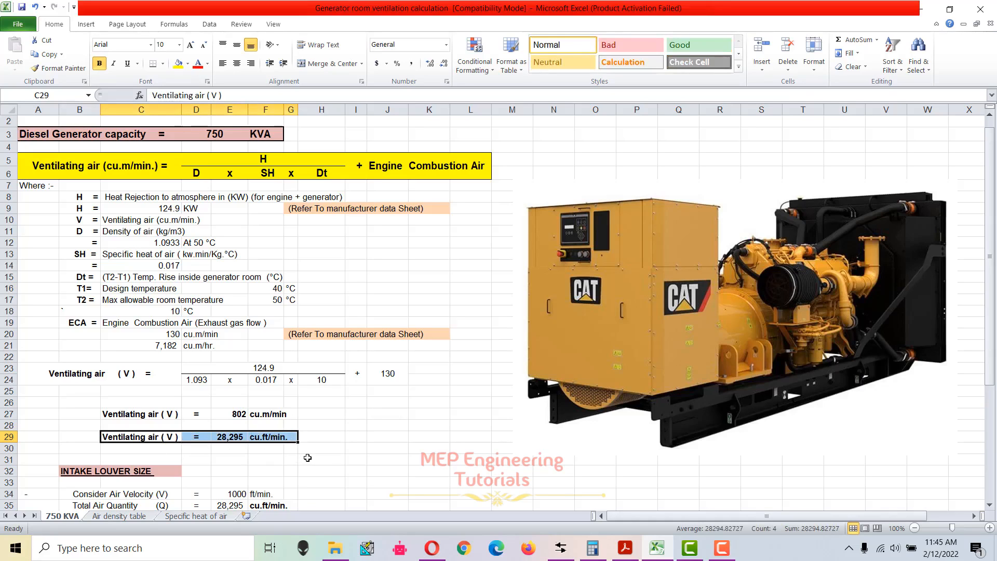
- Review the intake louver size section, inspect the louver area formula in cell E39, and highlight the Sq.ft result row
scroll(308, 457, down, 1)
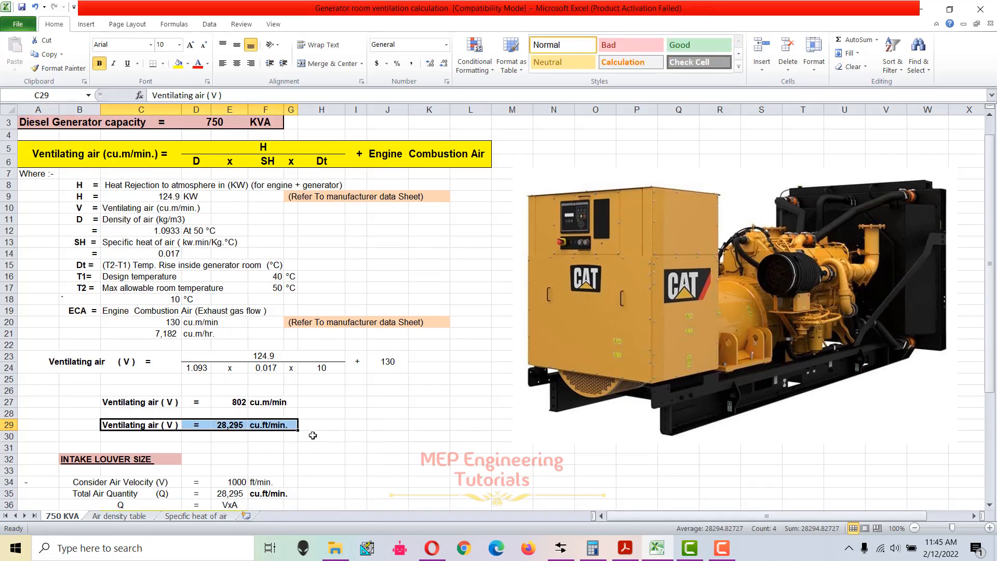
scroll(313, 435, down, 2)
scroll(310, 435, down, 1)
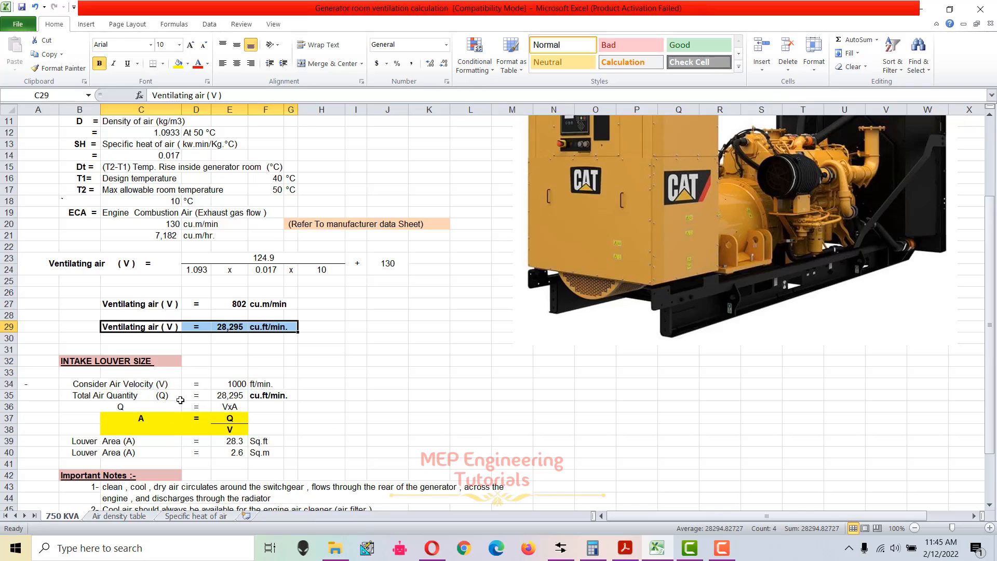
scroll(215, 417, down, 1)
scroll(159, 410, up, 1)
double_click(156, 406)
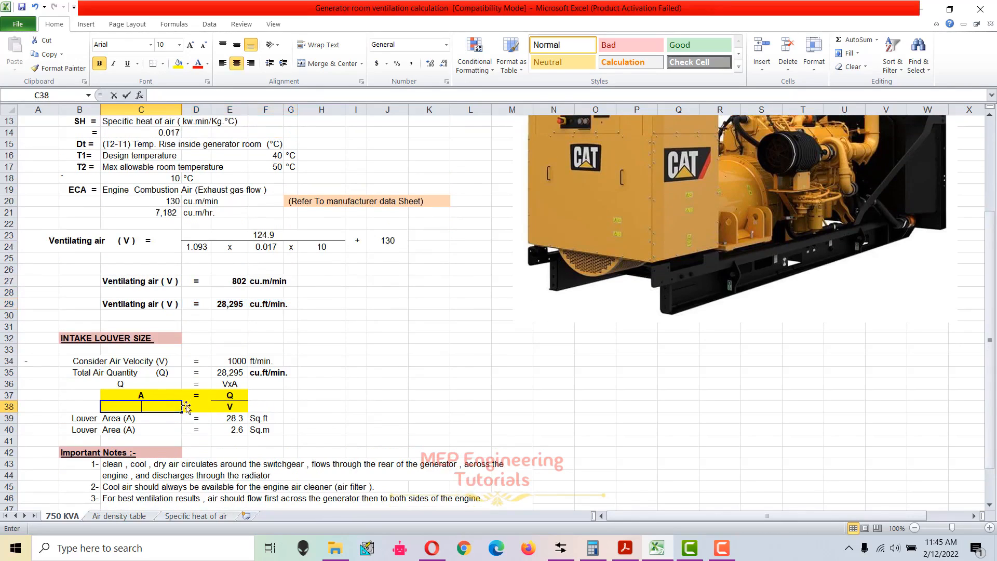
click(233, 419)
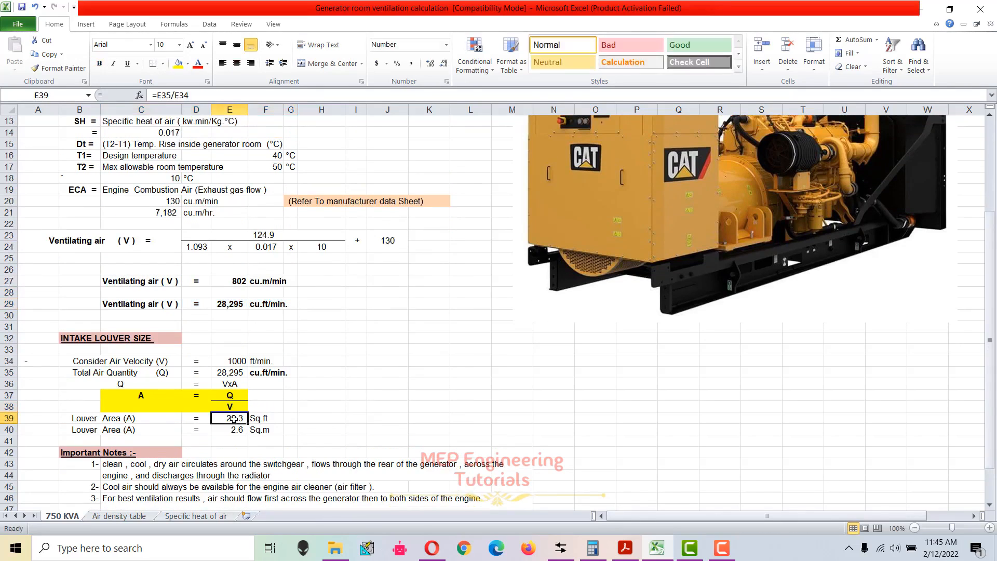
double_click(234, 419)
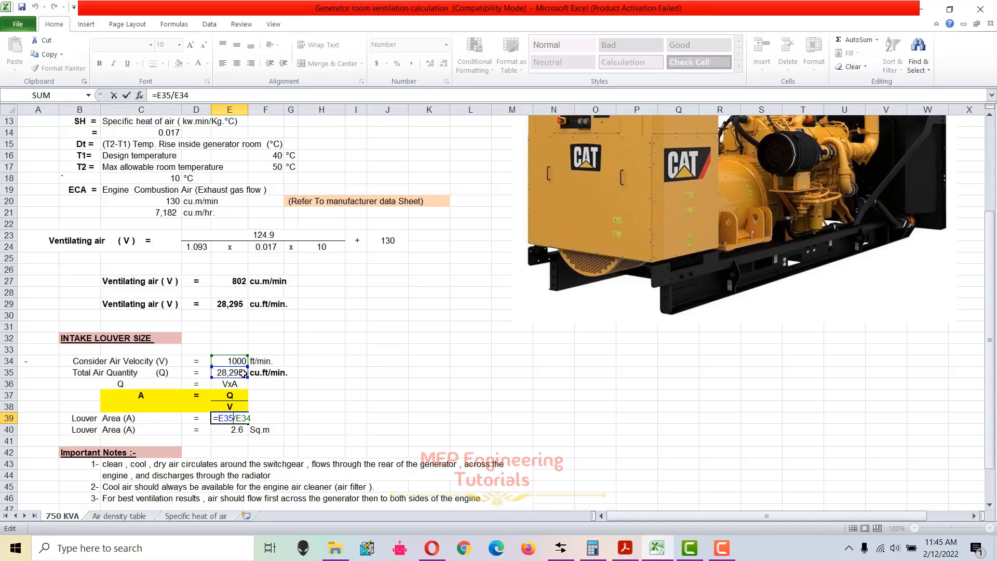
key(Return)
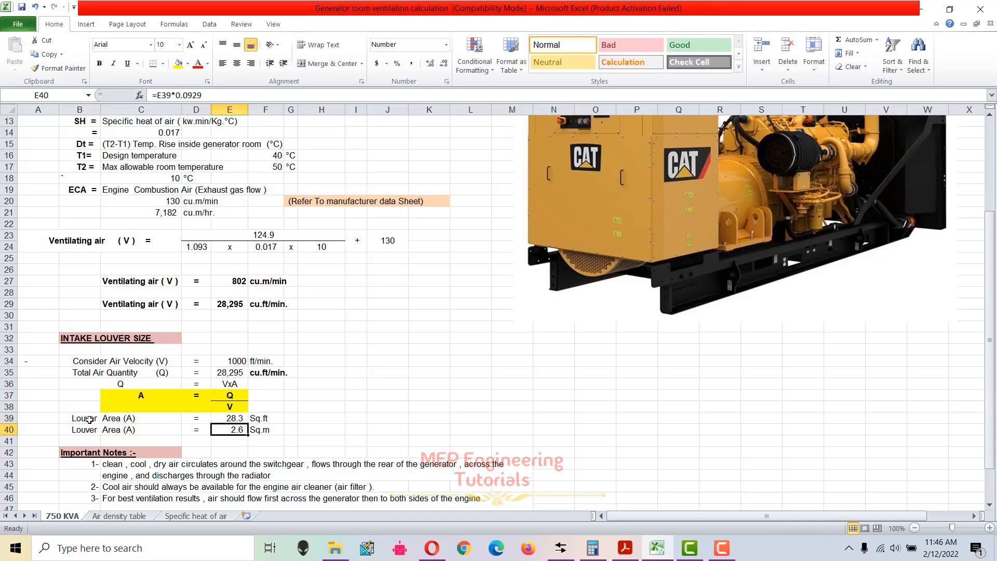
drag(85, 418, 264, 418)
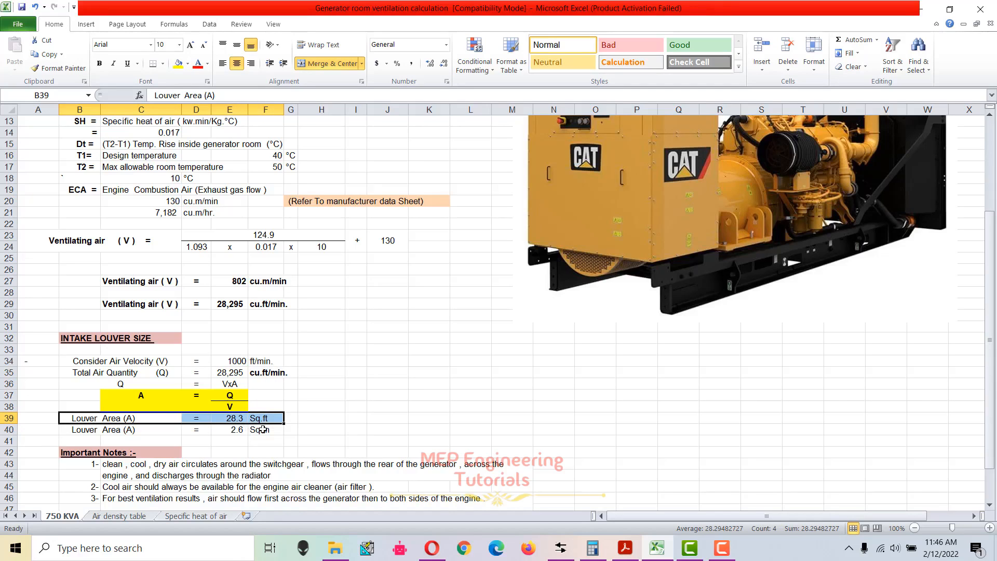
- Inspect the formula in cell E40 that converts the louver area to Sq.m
click(236, 432)
double_click(236, 431)
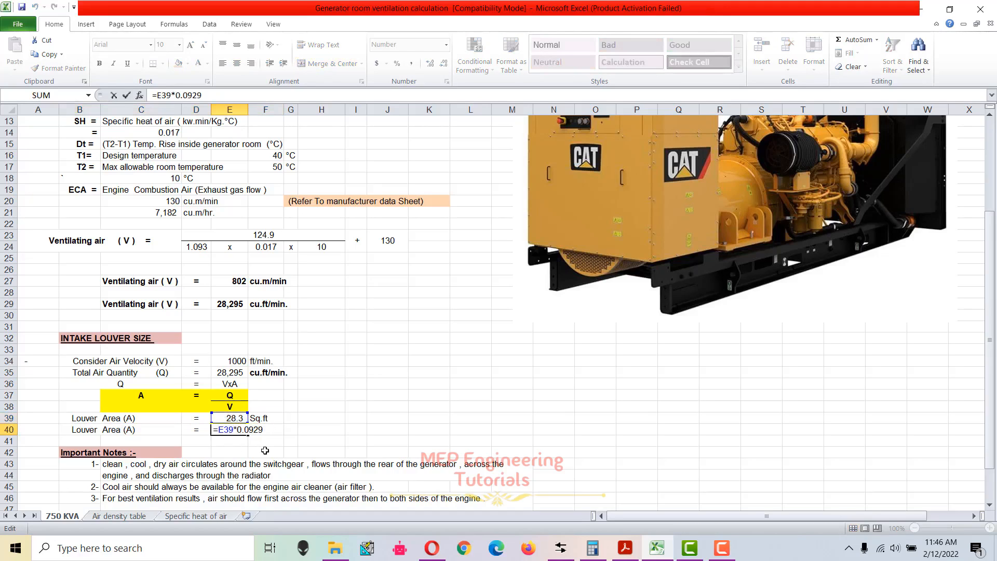
key(Escape)
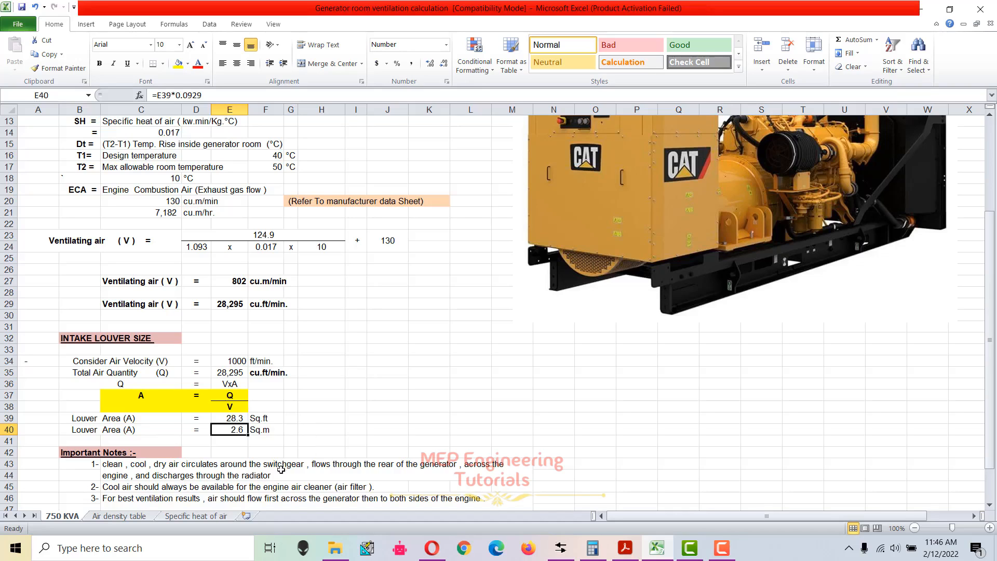
scroll(276, 472, up, 4)
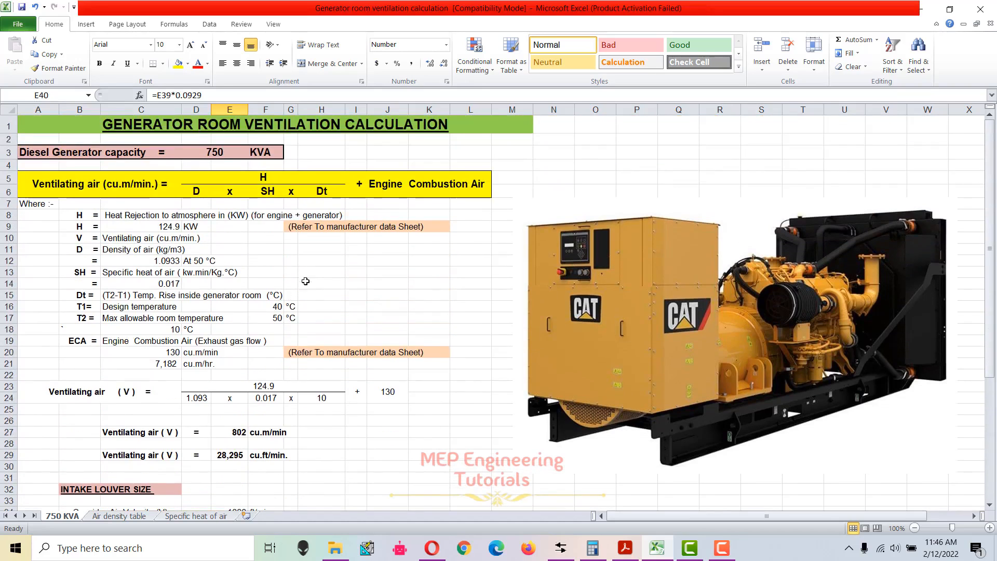
scroll(307, 276, down, 3)
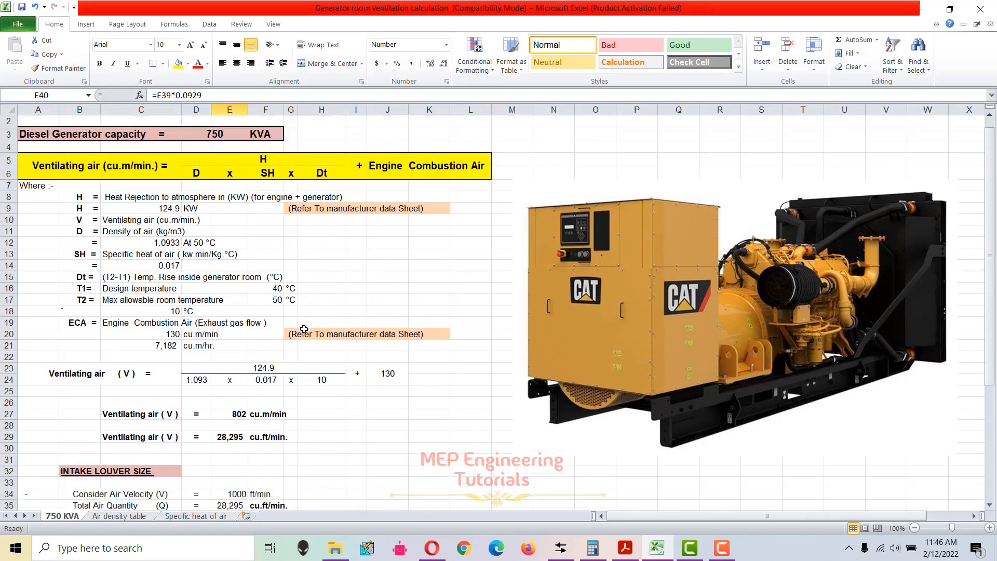
scroll(320, 417, up, 3)
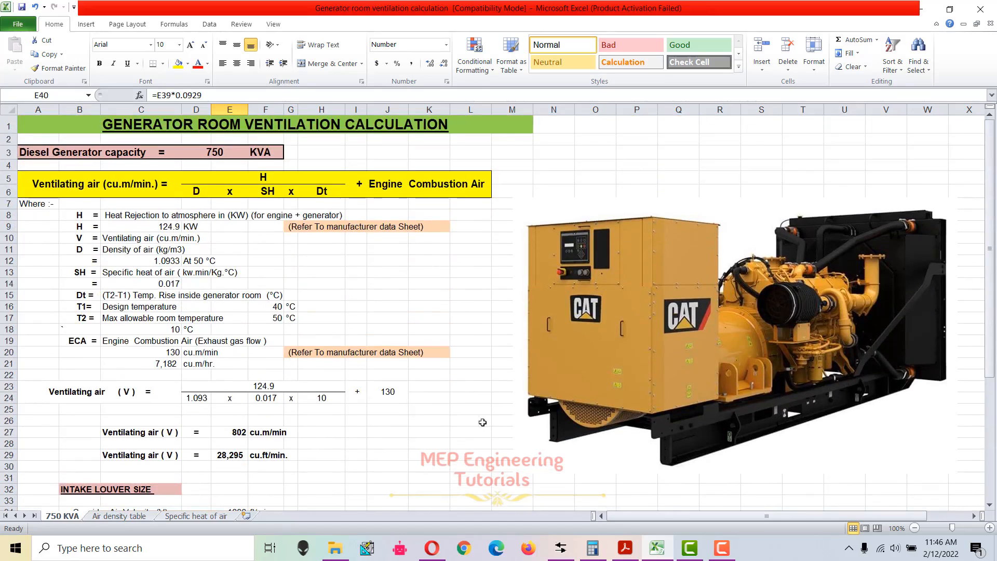
- Switch to the Opera browser and open the membership offer on the MEP Engineering Tutorials YouTube channel
click(432, 549)
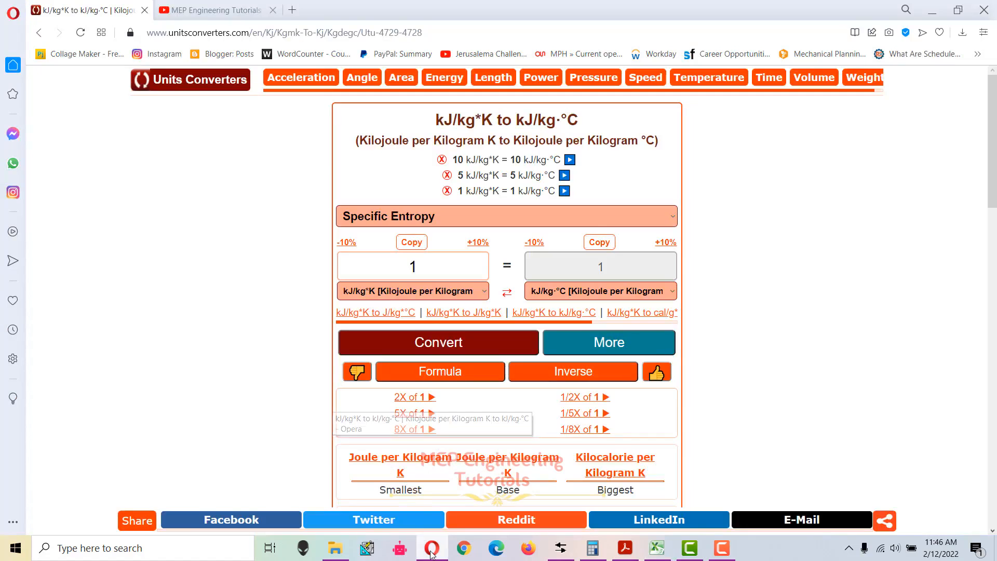
key(ctrl+Tab)
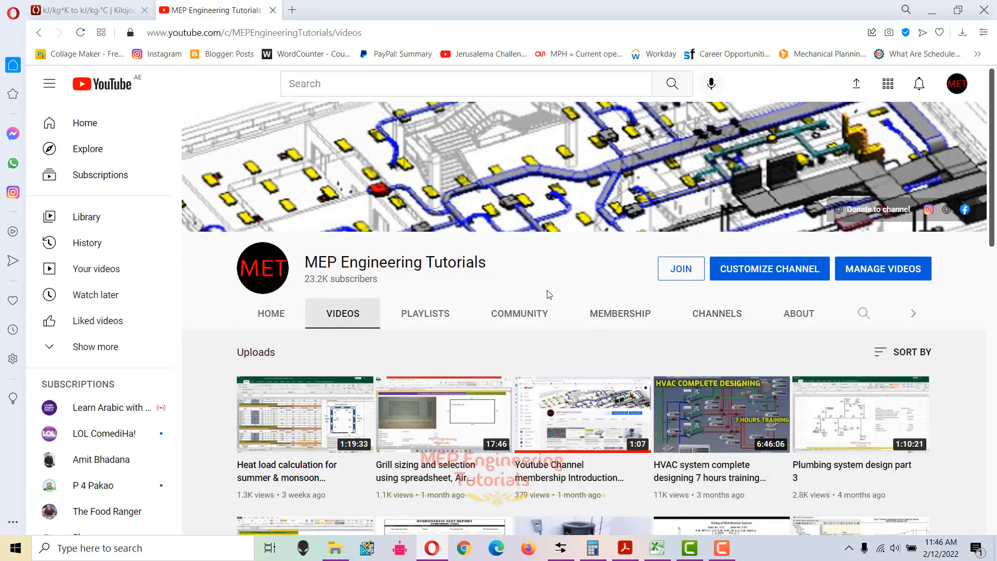
scroll(540, 298, down, 1)
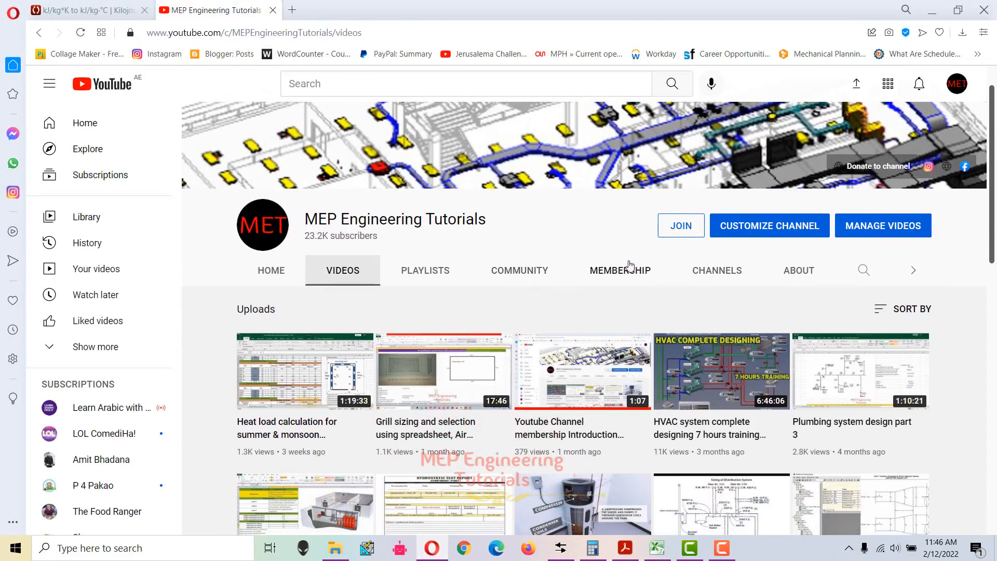
click(688, 231)
click(686, 99)
click(686, 228)
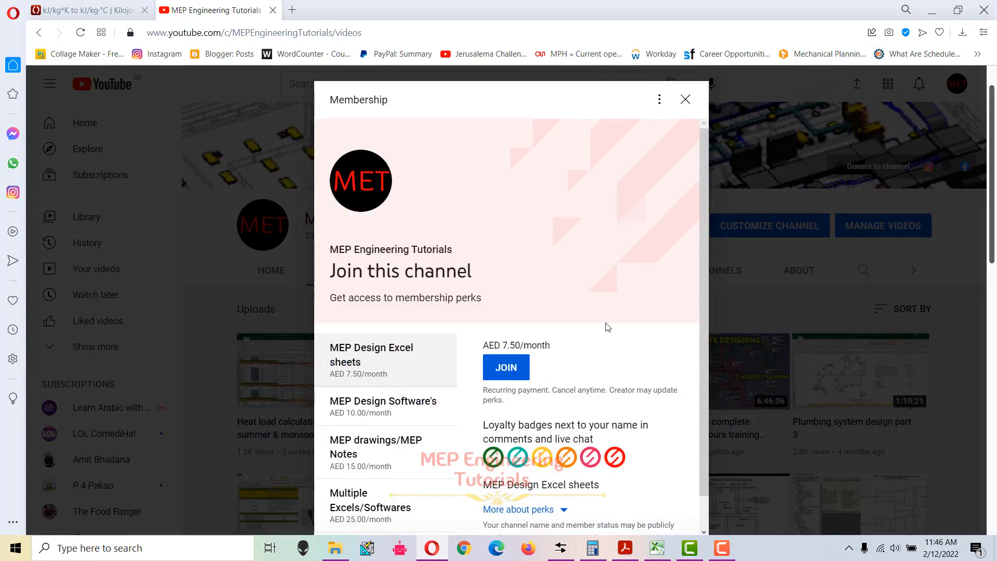
- Look through the channel's membership levels, from MEP Design Excel sheets to Complete MEP material, and close the membership window
scroll(597, 342, down, 1)
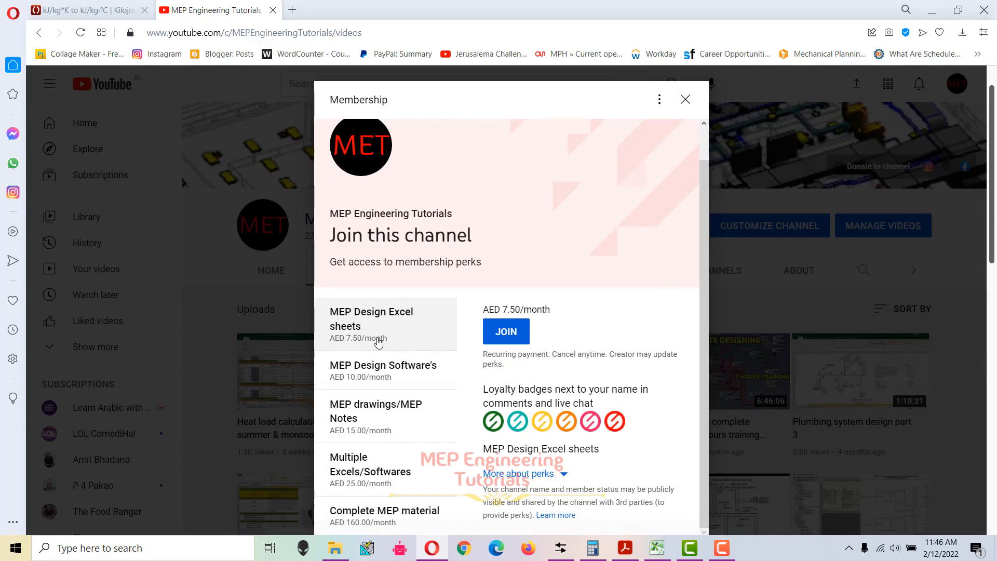
click(371, 378)
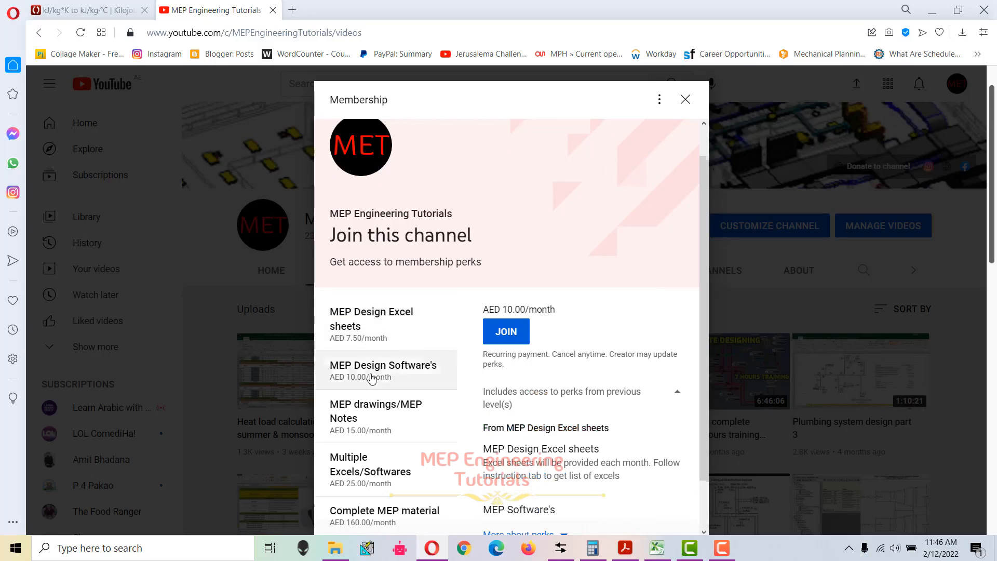
click(374, 421)
click(374, 462)
click(383, 513)
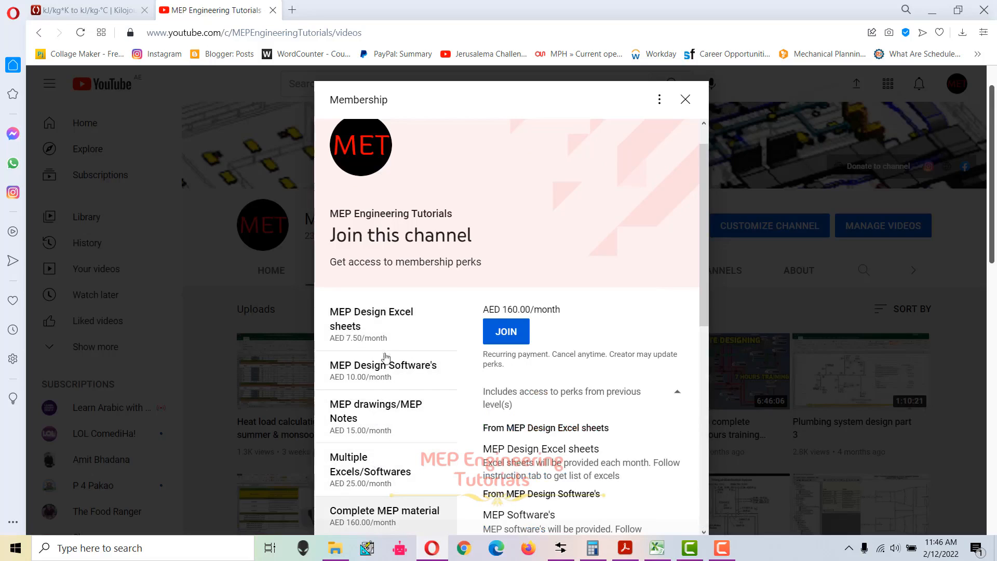
click(390, 340)
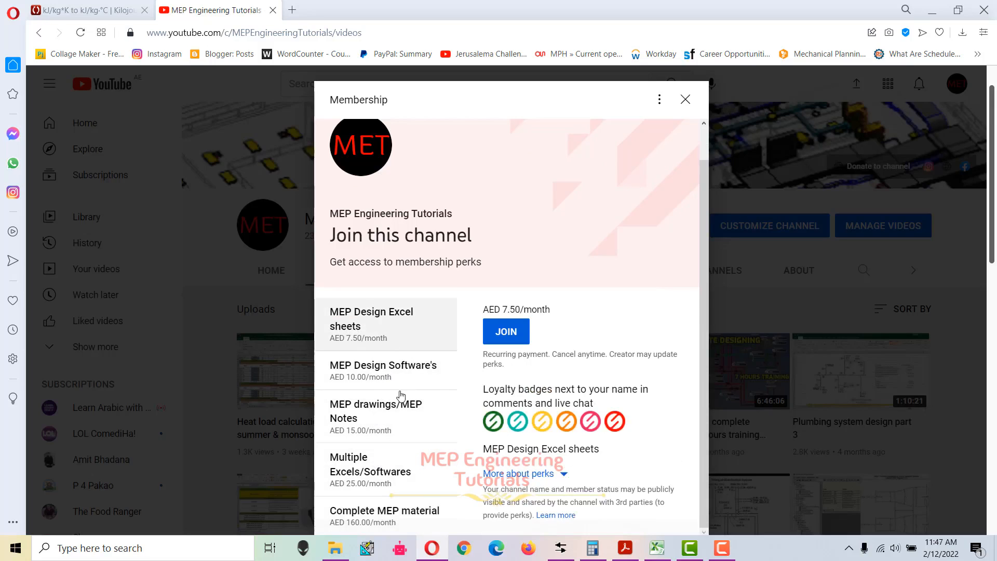
click(398, 379)
click(408, 422)
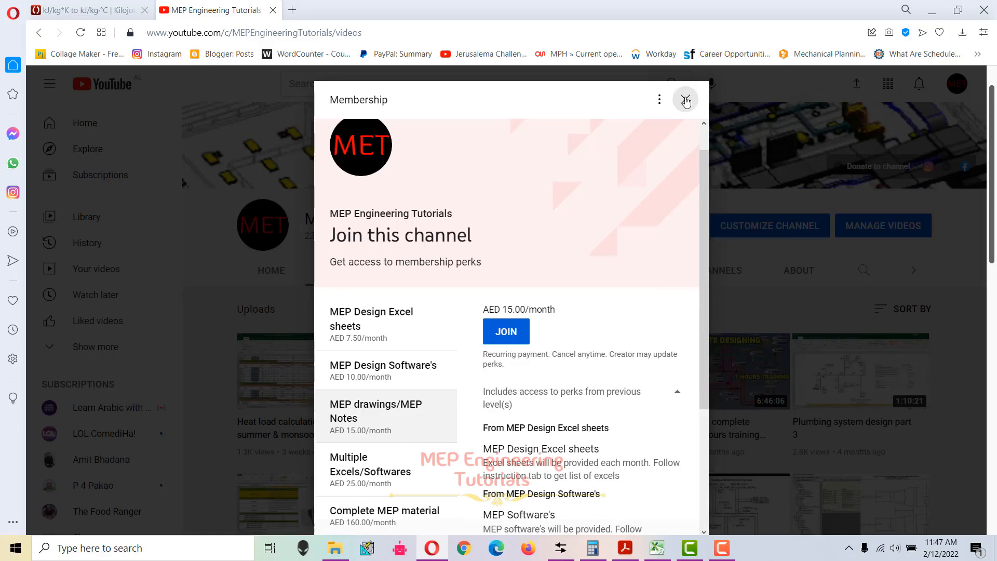
click(686, 99)
- View the business inquiry details on the channel's About page and reopen the membership offer
click(799, 271)
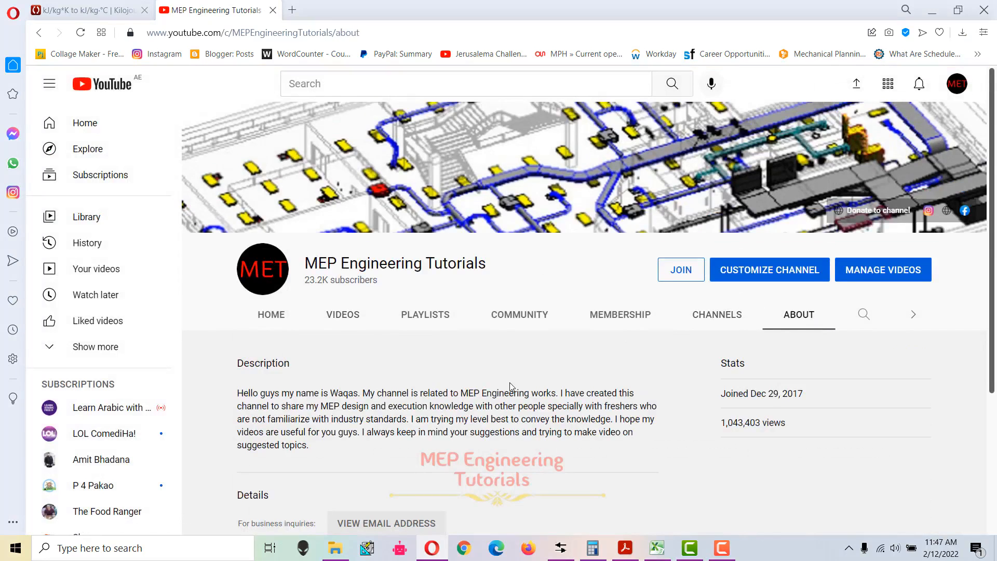
scroll(509, 384, down, 2)
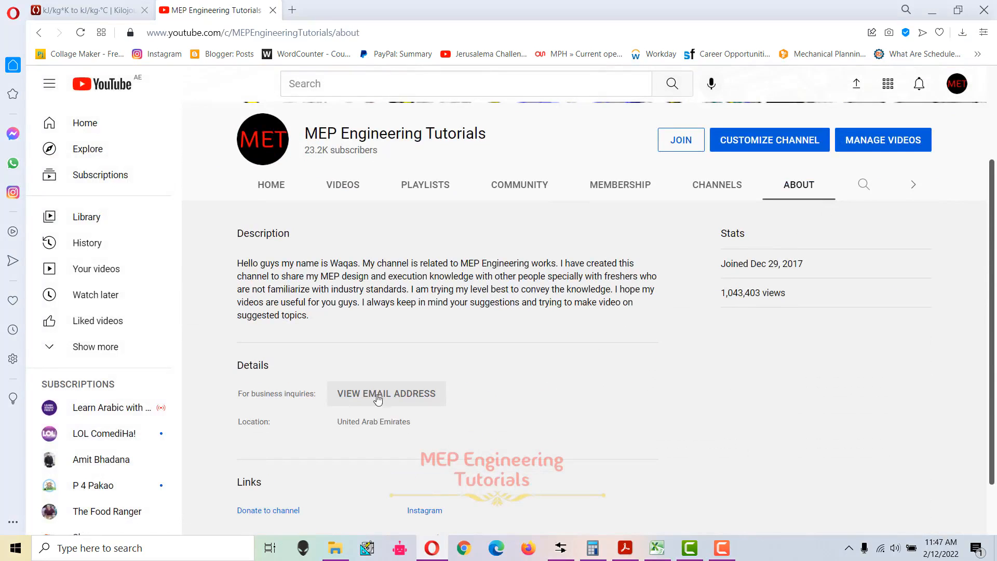
scroll(417, 416, up, 2)
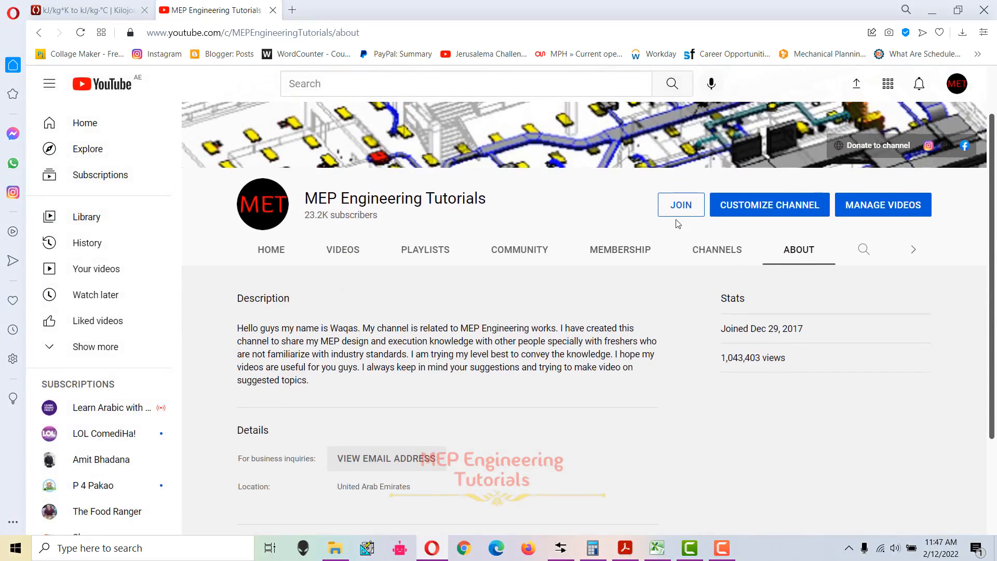
click(685, 207)
scroll(476, 391, down, 1)
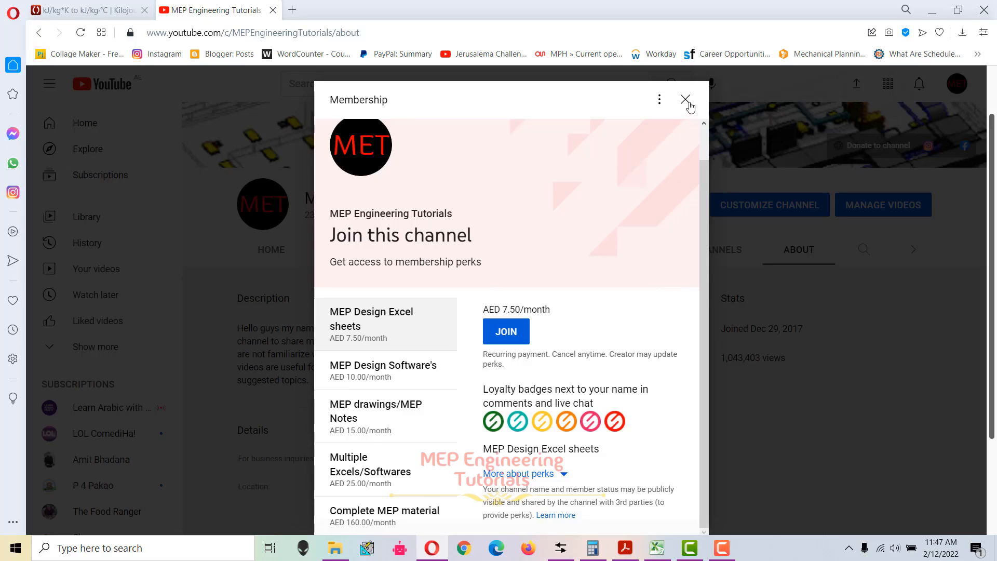
- Return to the Excel workbook and look over the generator room ventilation calculation on the 750 KVA sheet
click(667, 546)
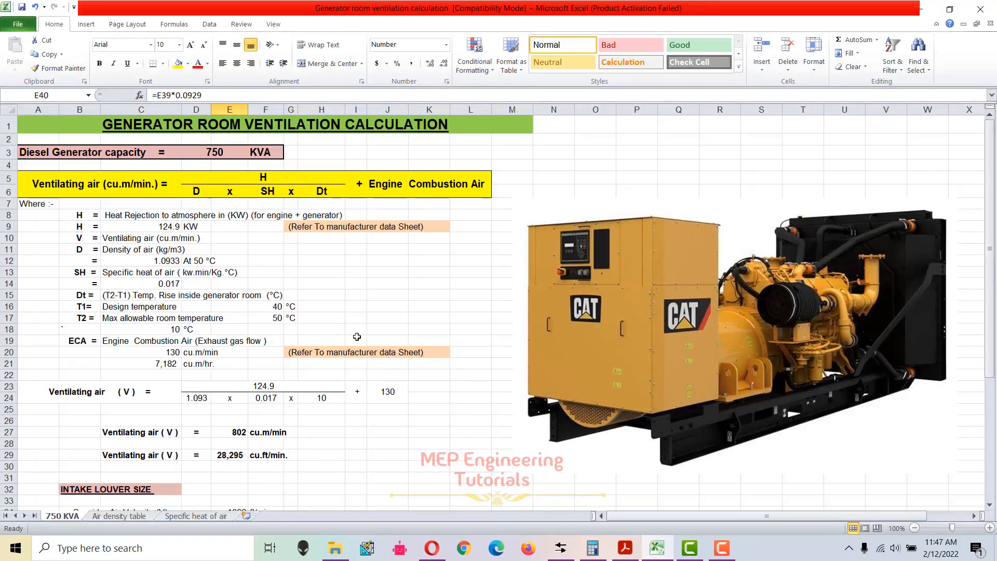
click(341, 308)
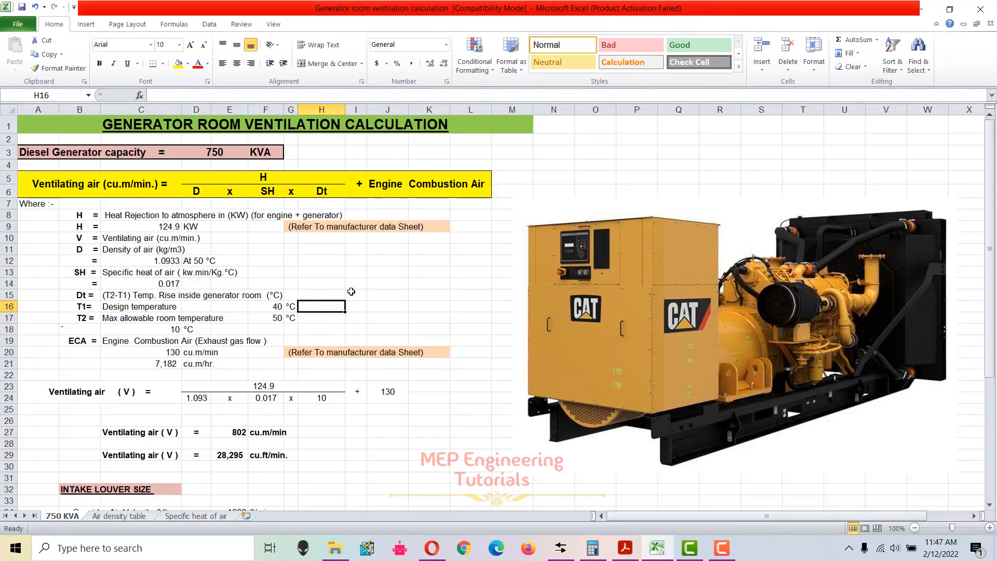
scroll(351, 291, down, 4)
scroll(280, 348, up, 3)
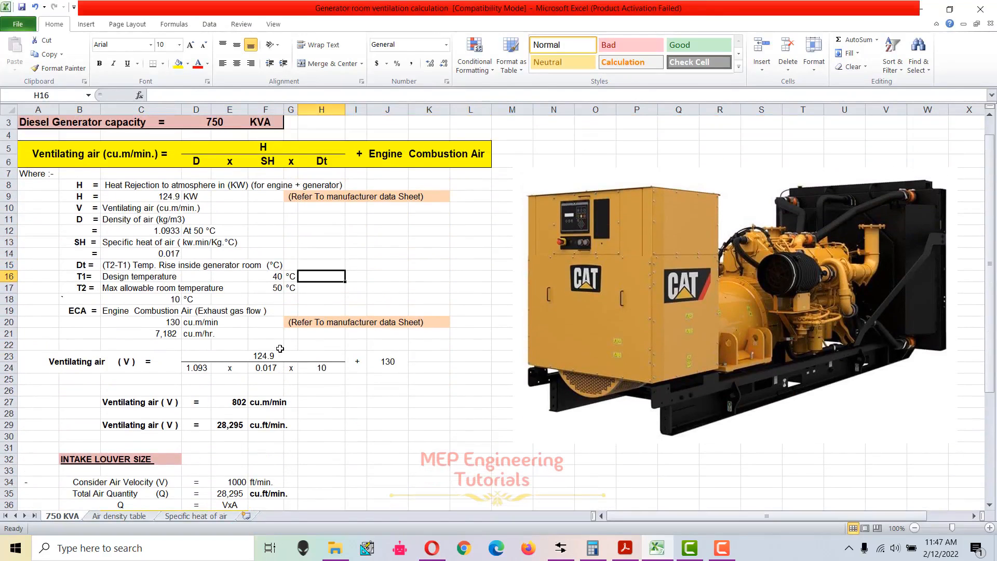
scroll(280, 348, up, 1)
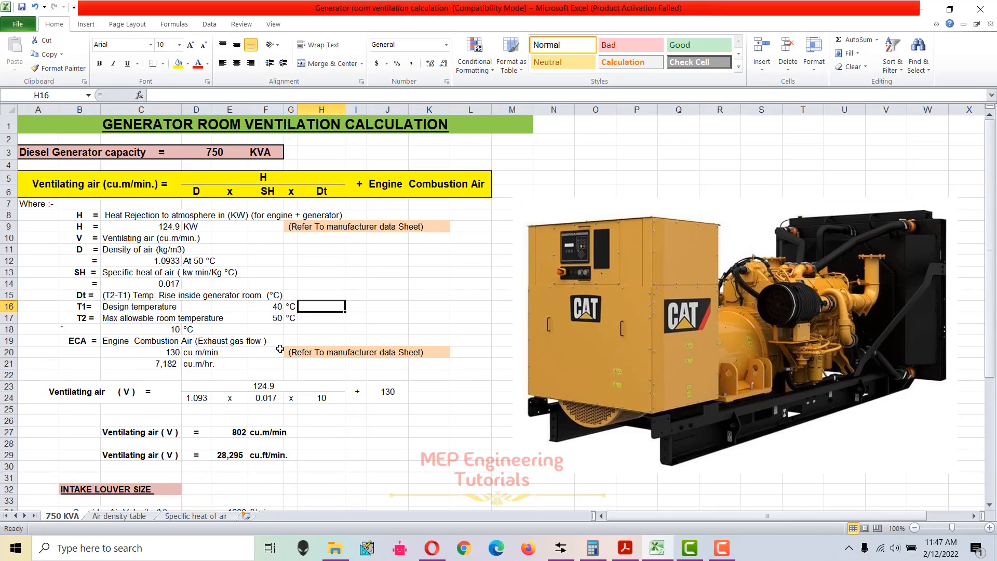